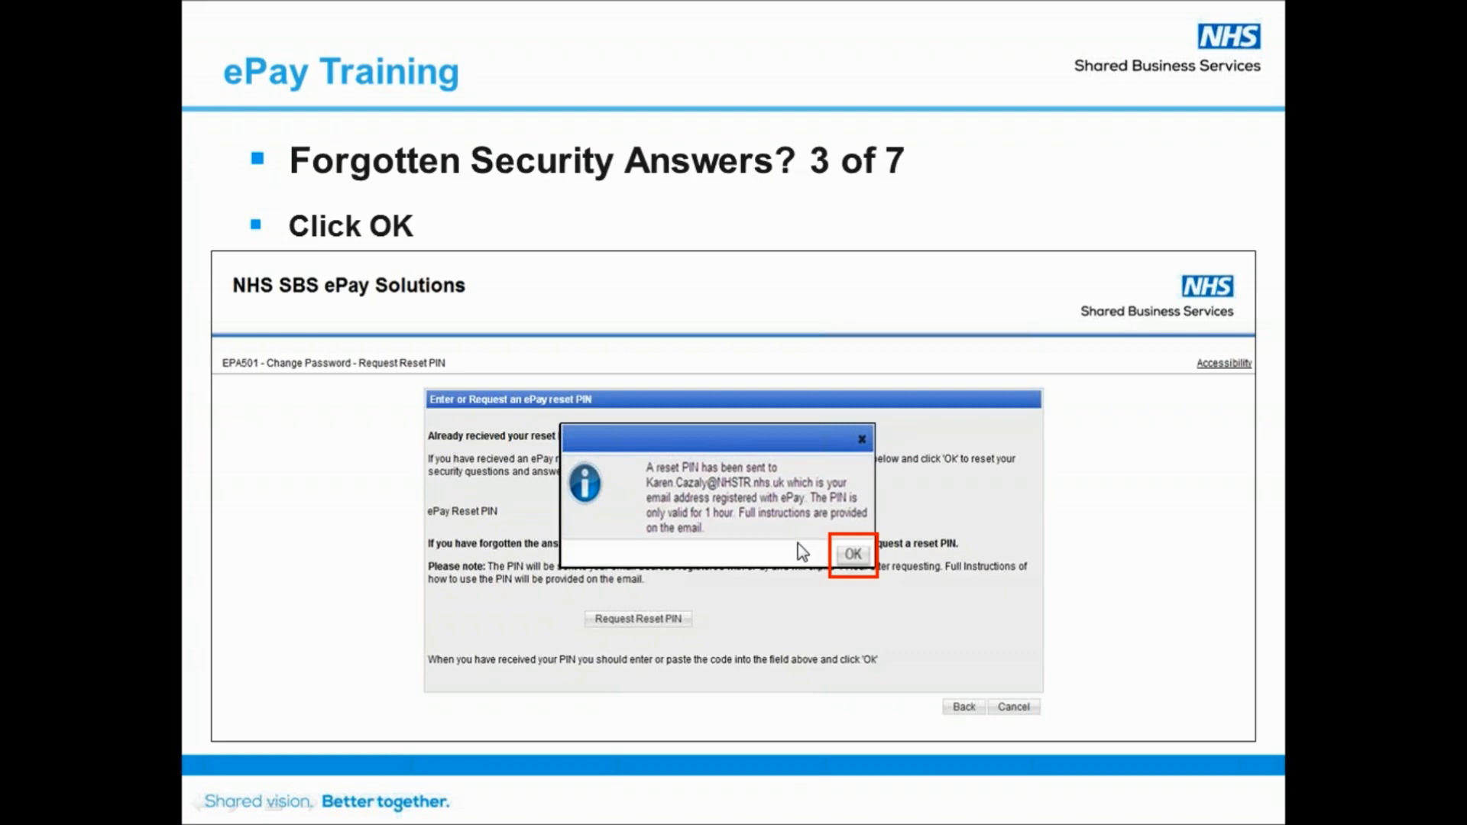
pyautogui.click(842, 558)
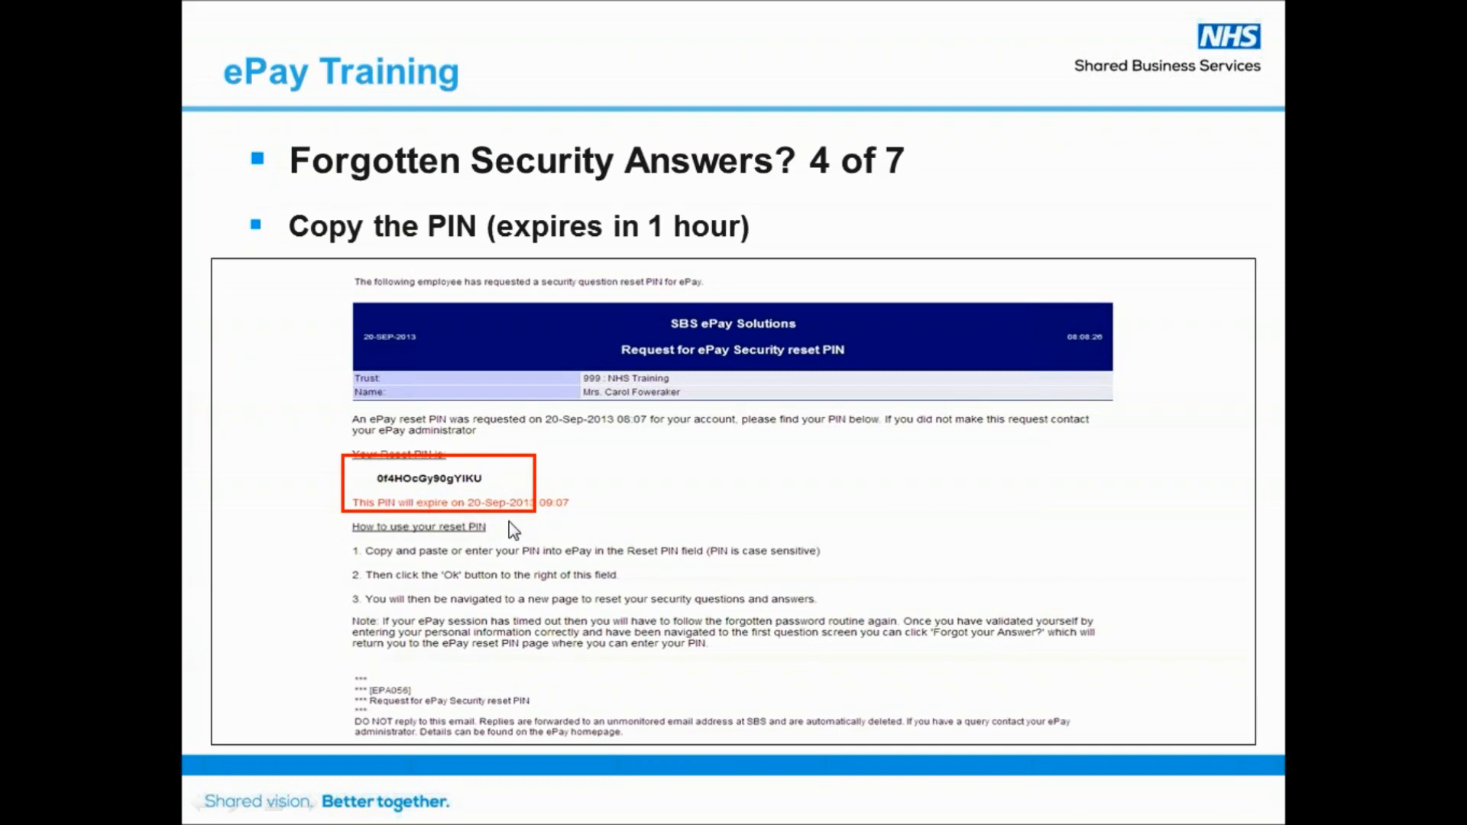
pyautogui.click(738, 535)
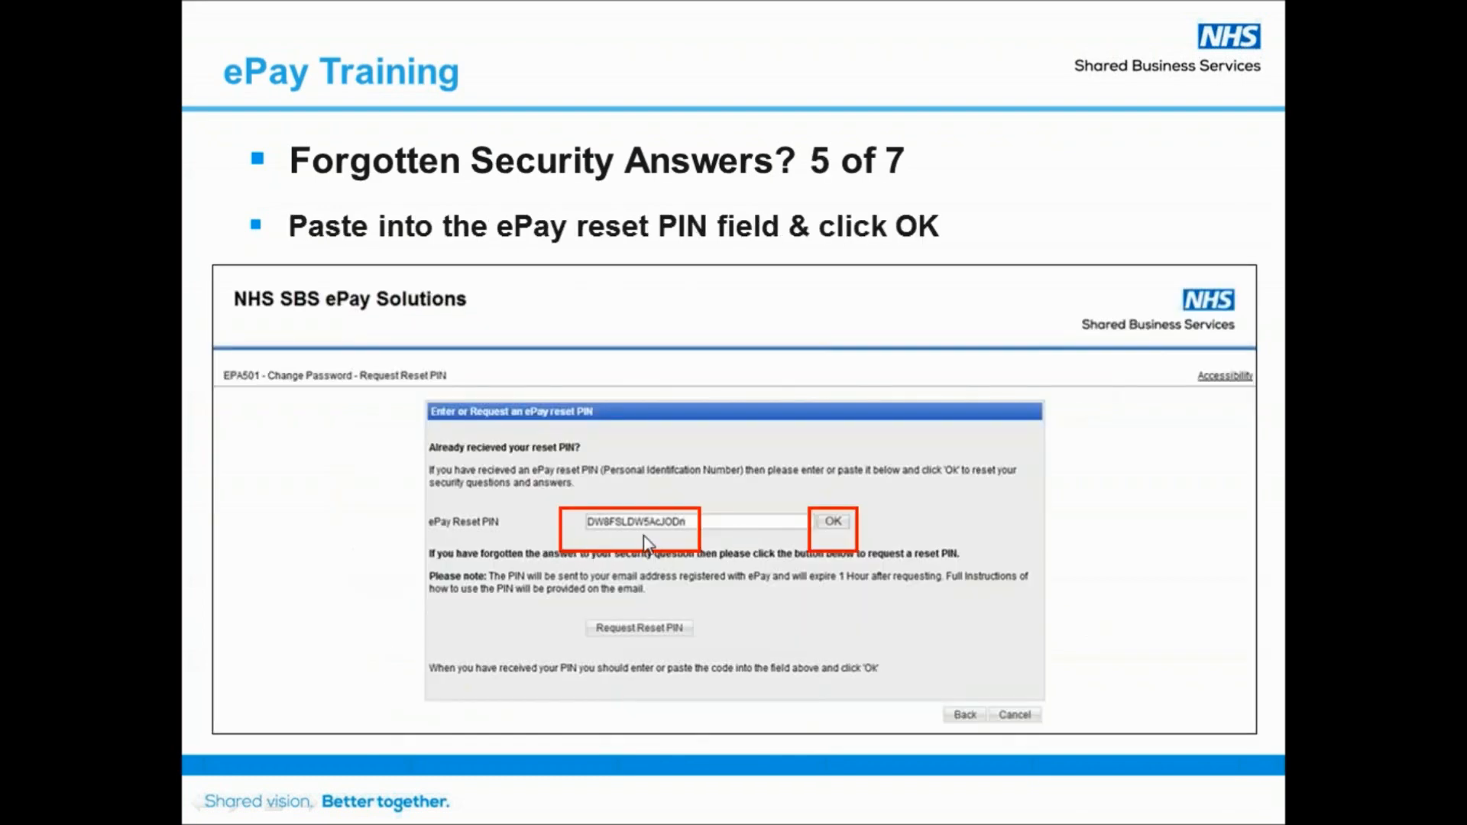
pyautogui.click(838, 547)
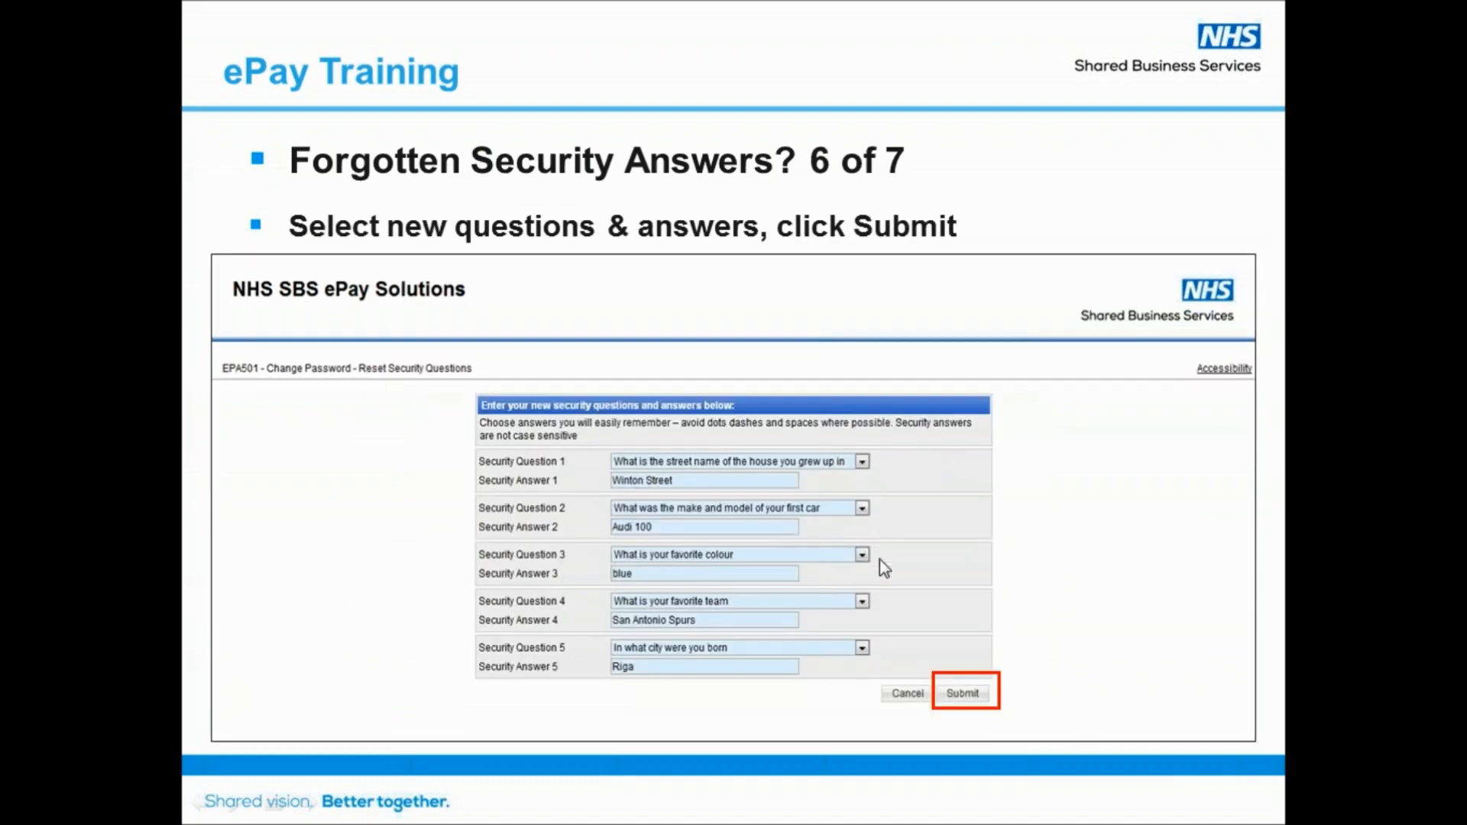
pyautogui.click(891, 648)
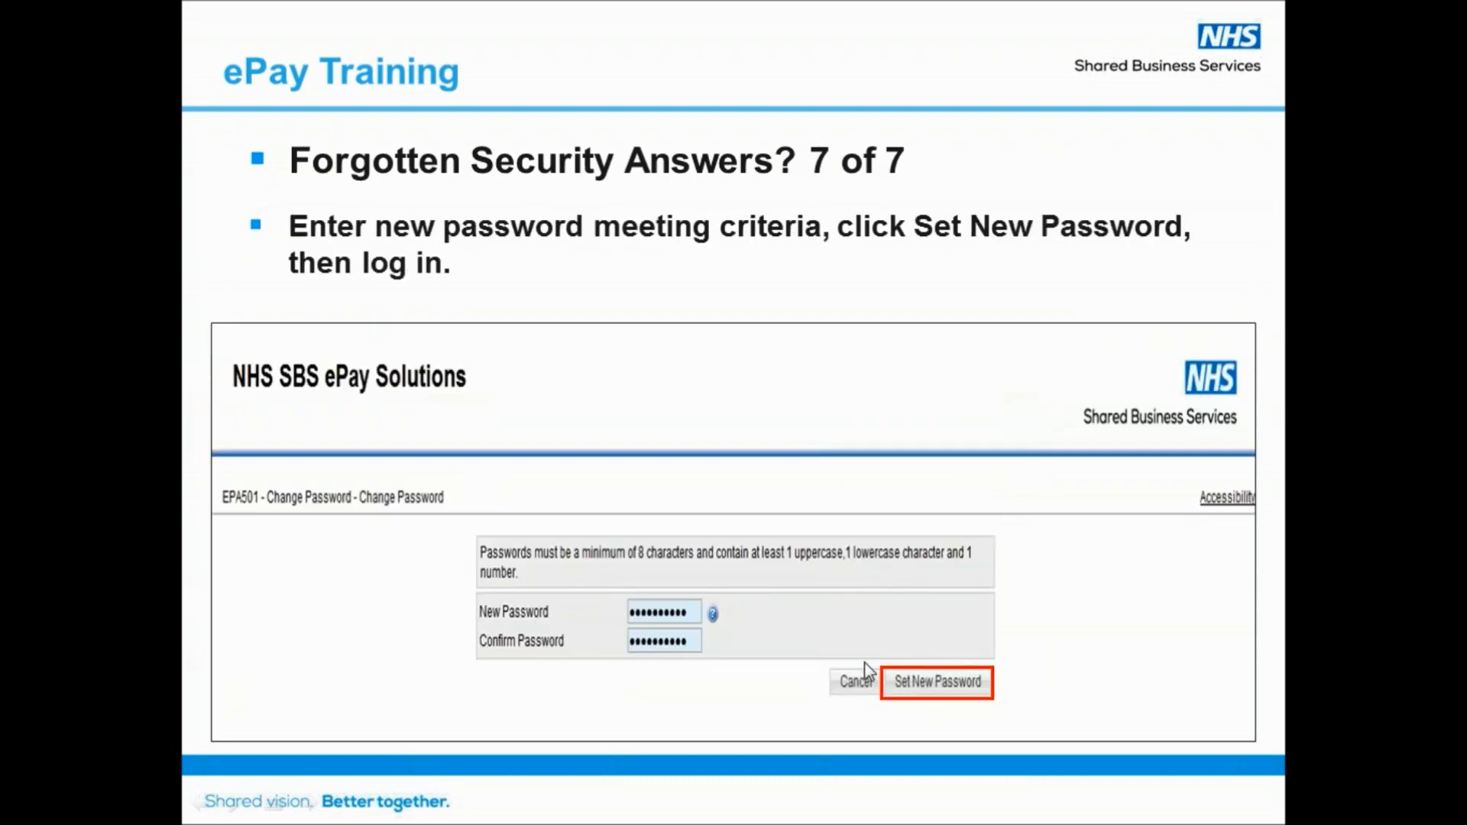
pyautogui.click(773, 680)
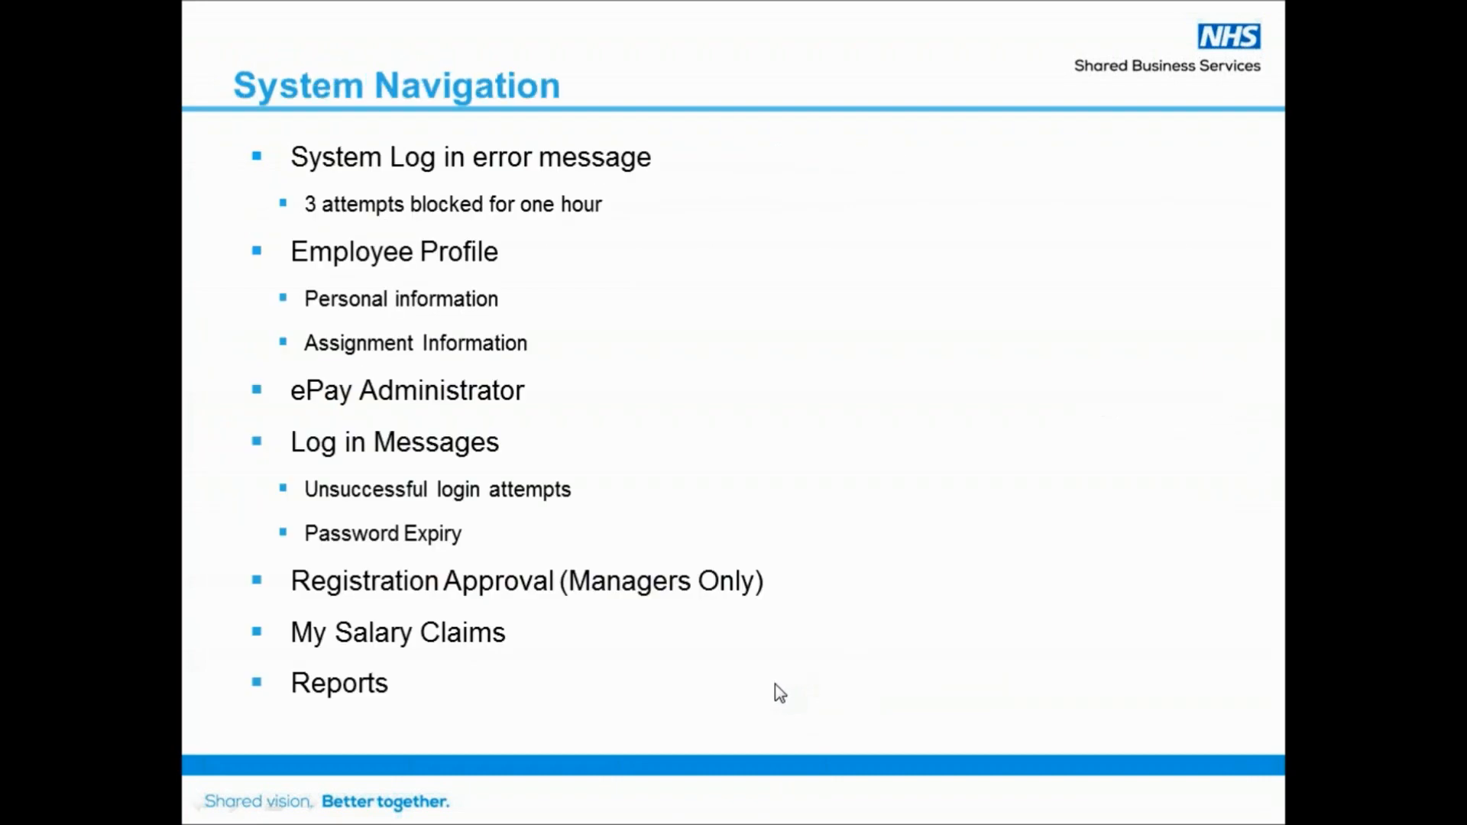
# Switch to the ePay logon page in the browser and enter the account username
pyautogui.hotkey('alt', 'Tab')
pyautogui.hotkey('alt', 'Tab')
pyautogui.hotkey('alt', 'Tab')
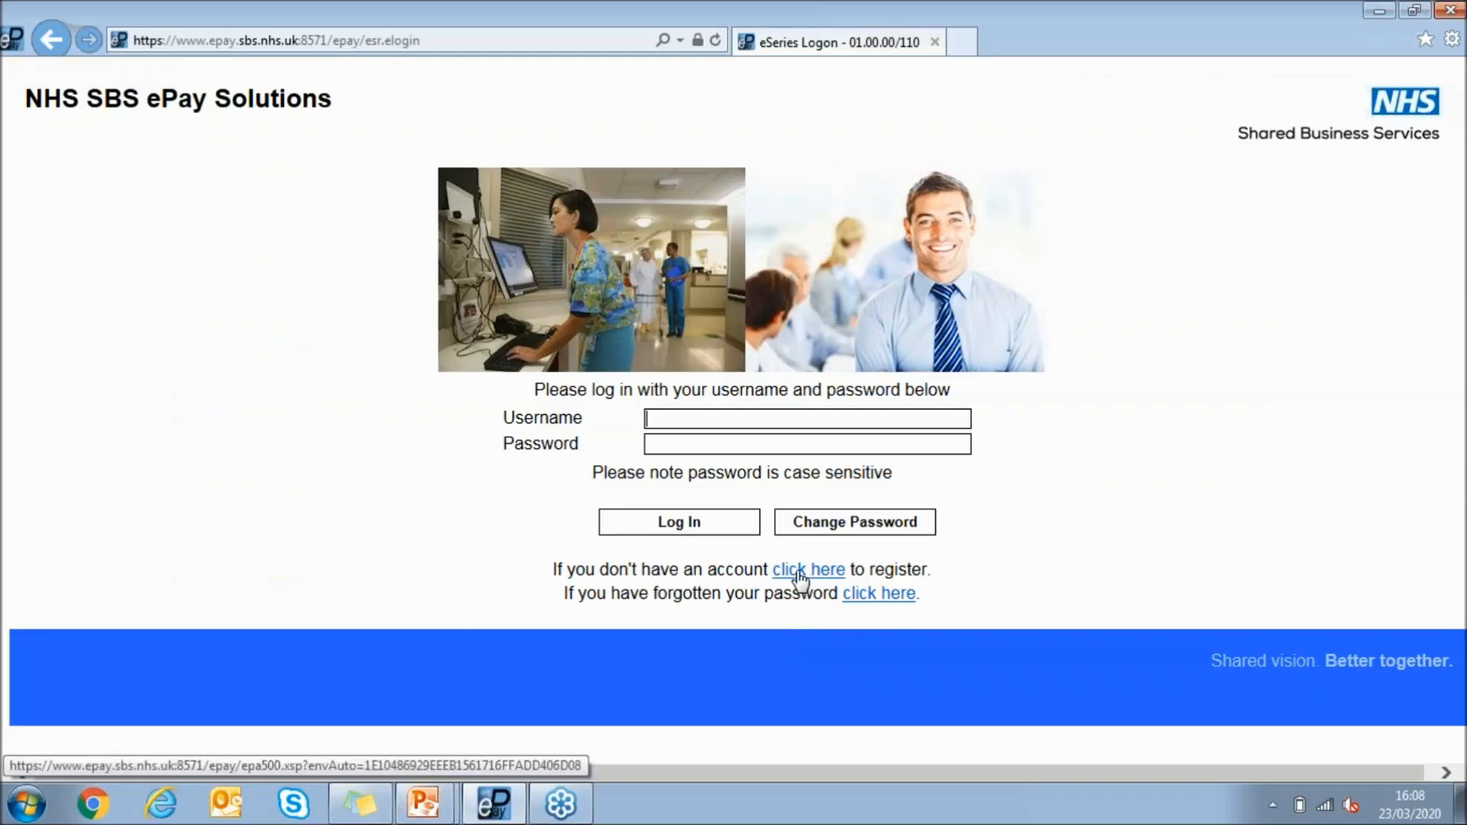
pyautogui.write('90')
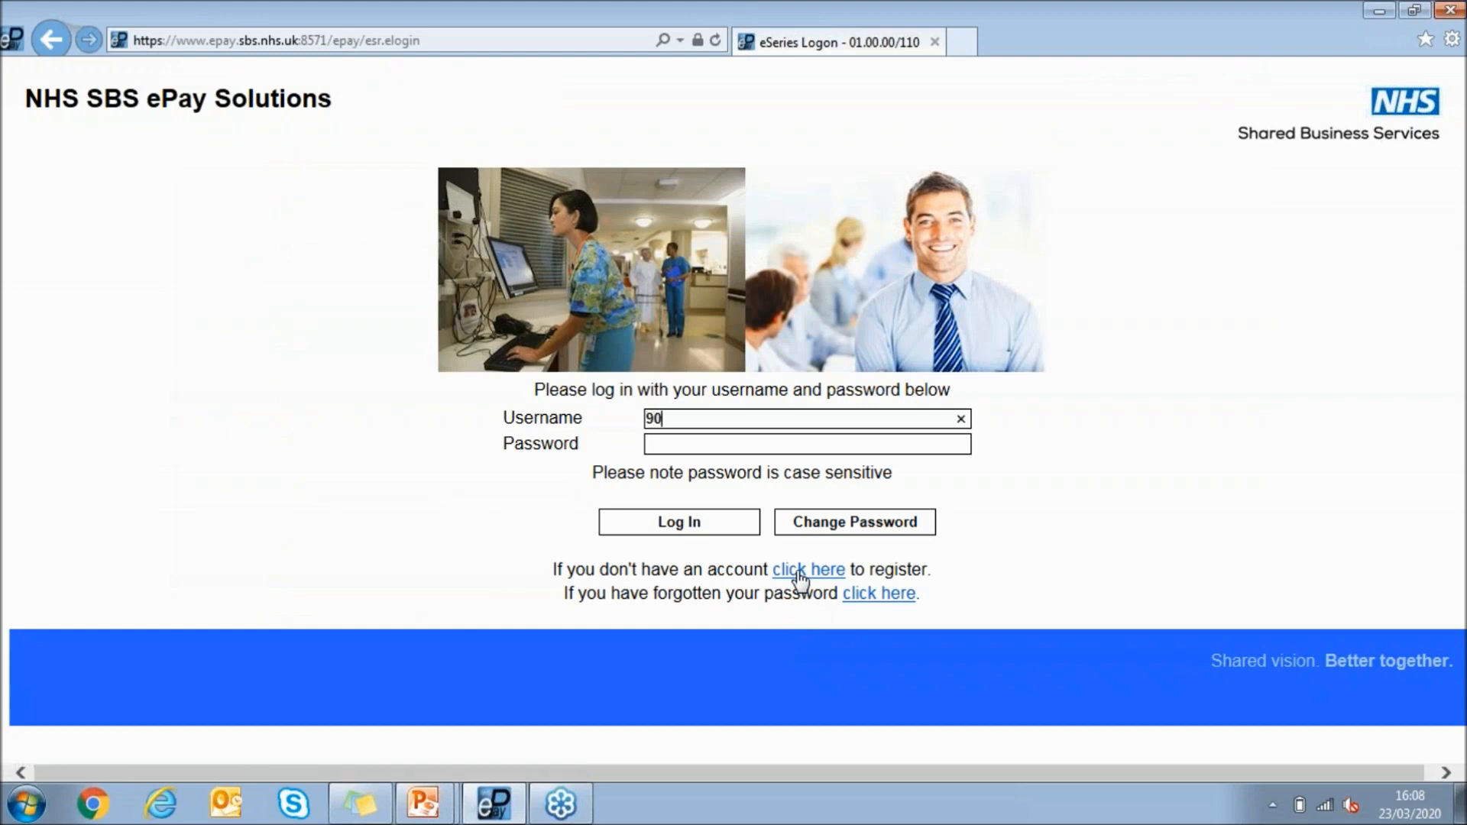
pyautogui.write('674612')
pyautogui.press('Tab')
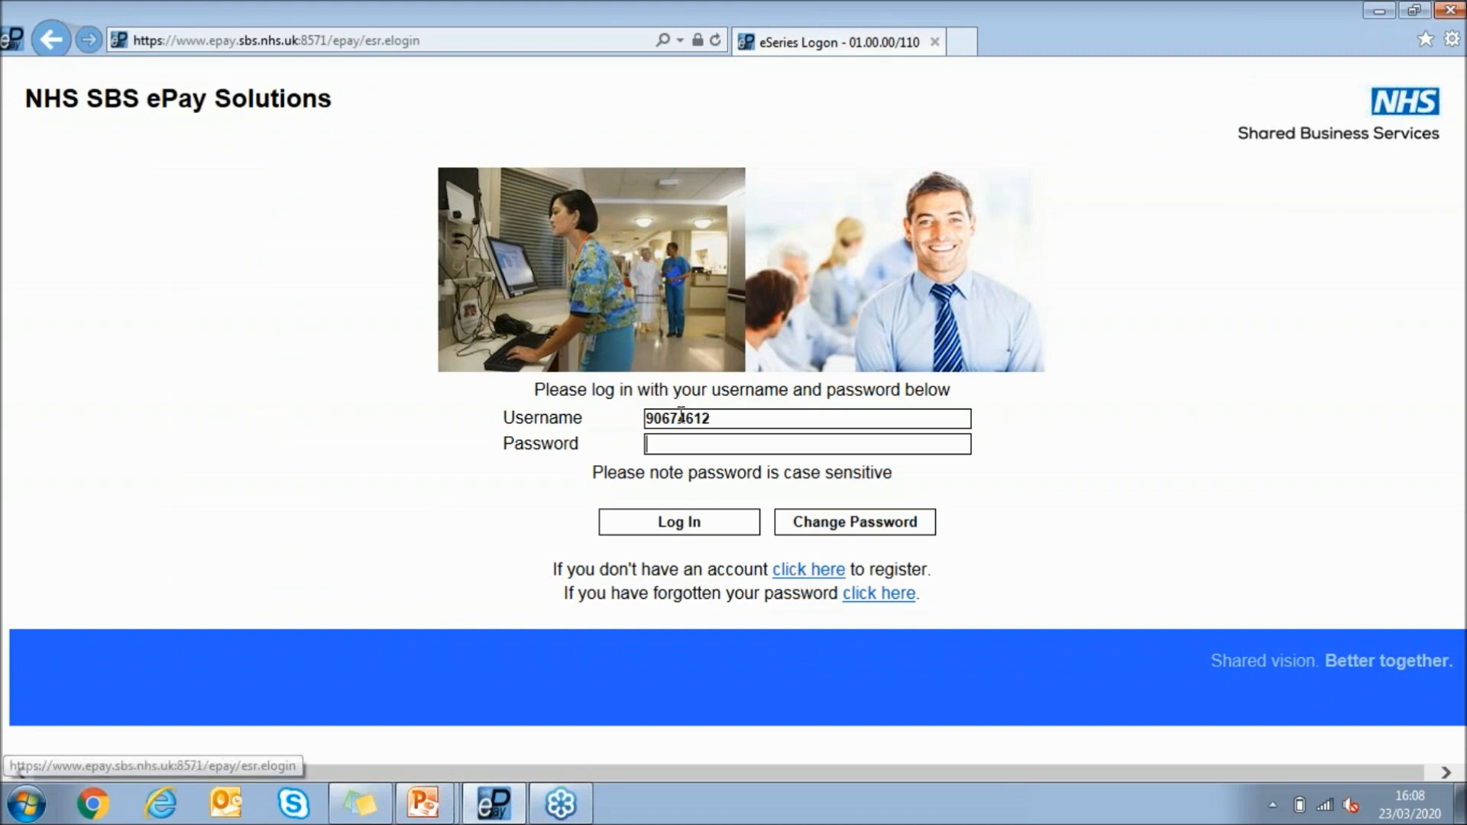
# Copy the entered username and try to log in with the account password
pyautogui.moveTo(734, 425); pyautogui.dragTo(564, 399)
pyautogui.hotkey('ctrl', 'c')
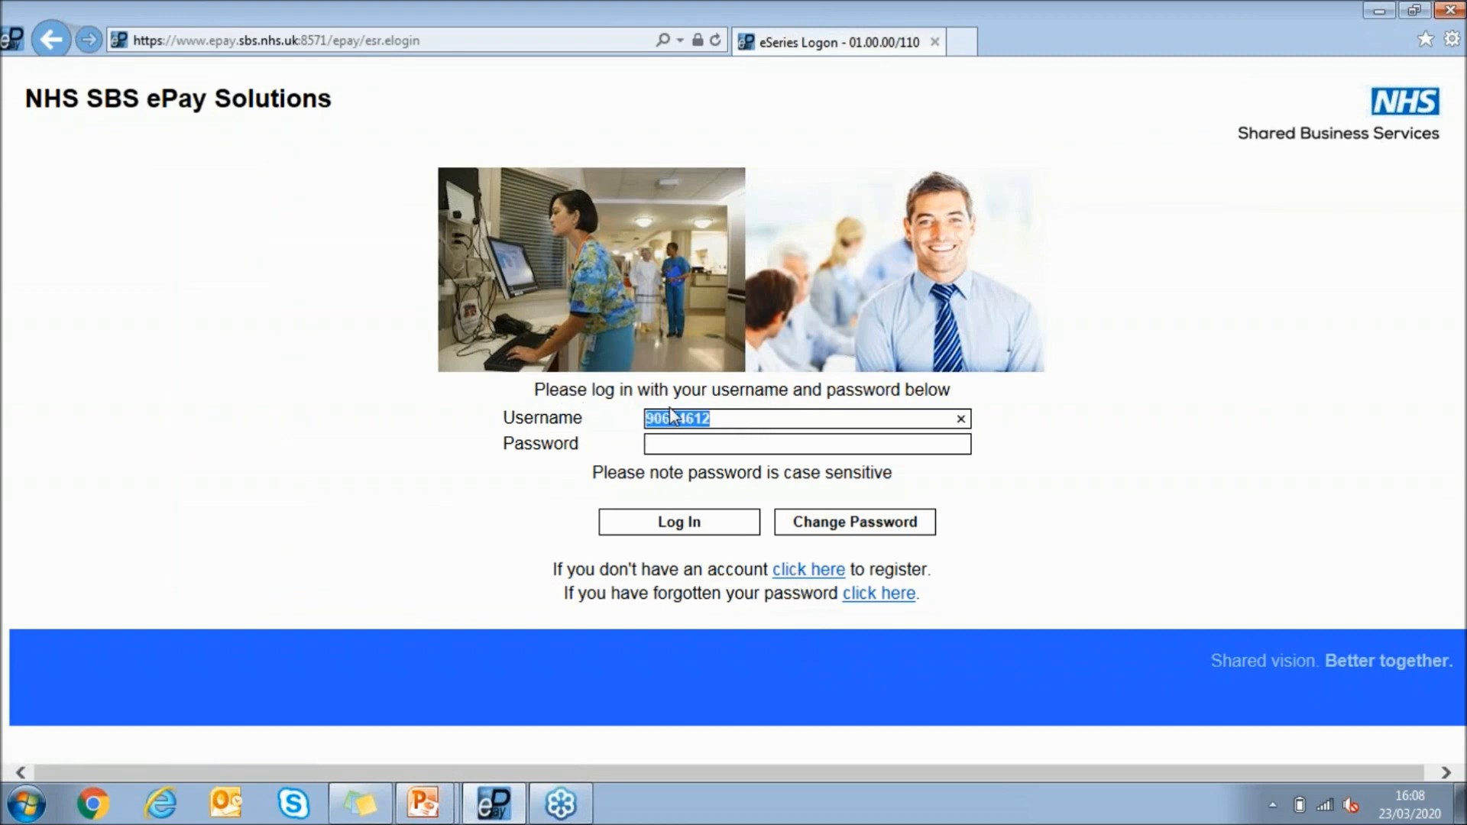
pyautogui.write('*******')
pyautogui.press('Return')
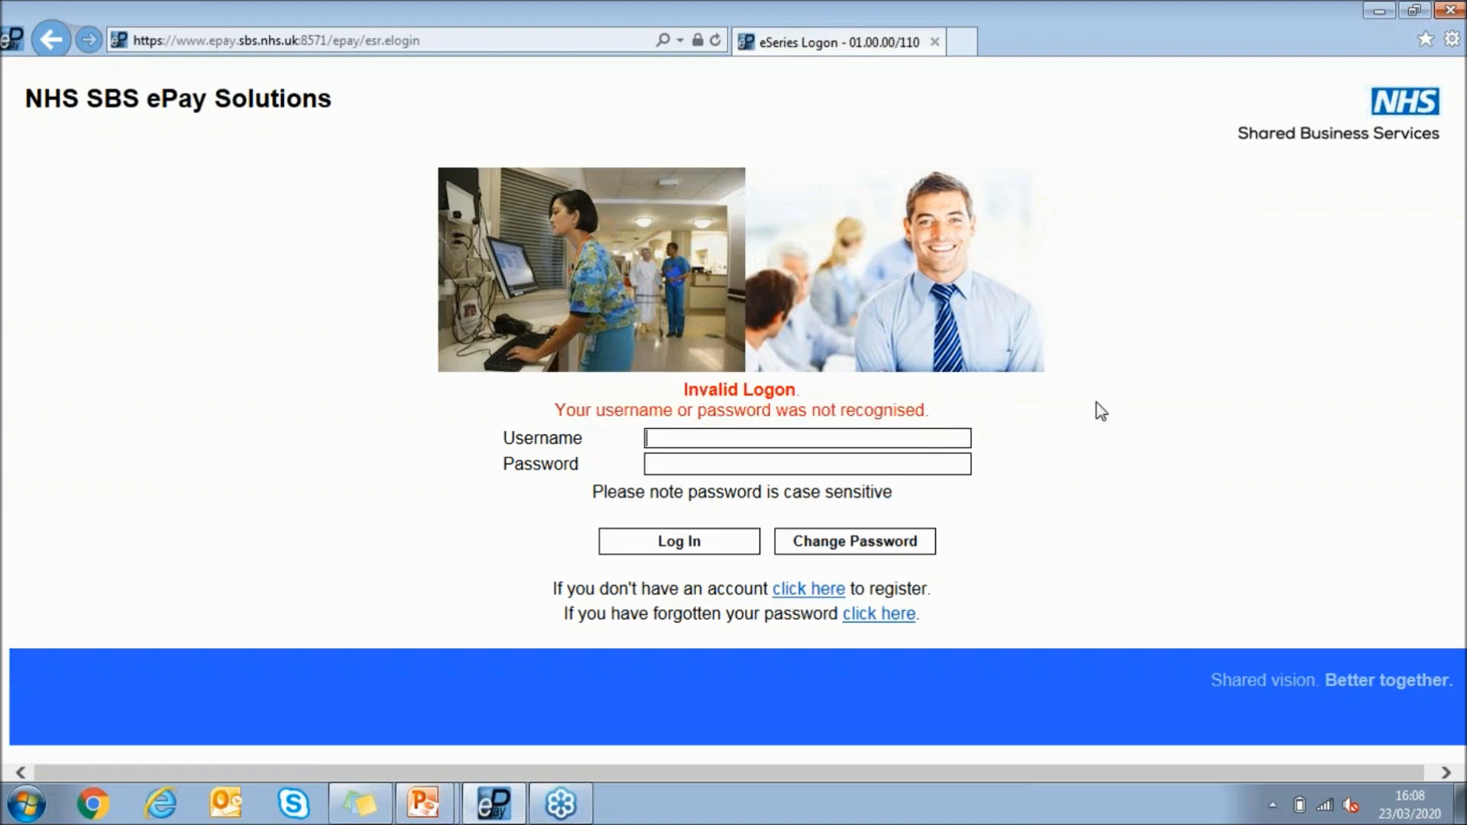
# Log in to ePay with the copied username and the retyped account password
pyautogui.hotkey('ctrl', 'v')
pyautogui.click(973, 461)
pyautogui.write('********')
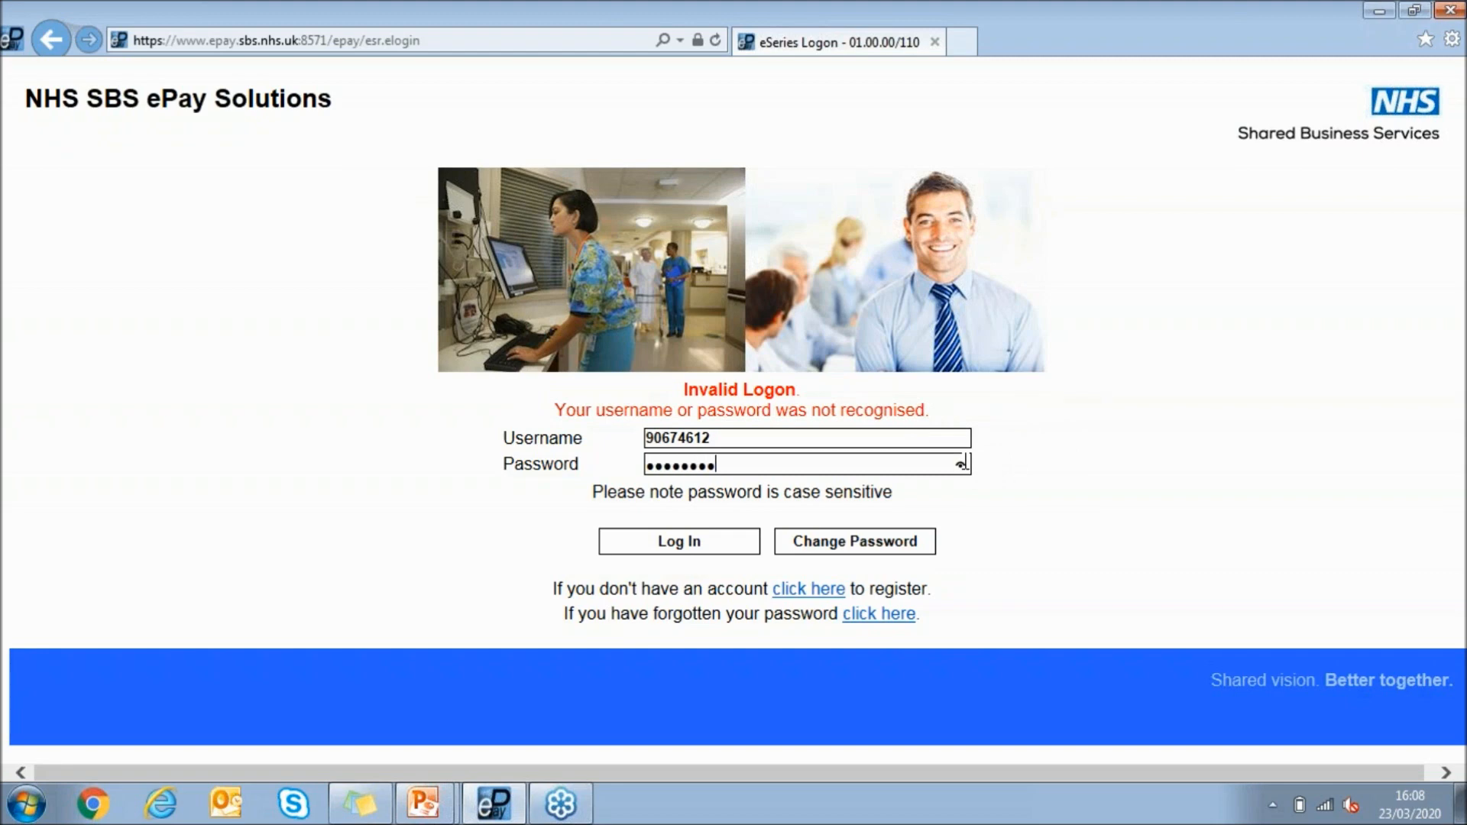
pyautogui.write('**')
pyautogui.hotkey('ctrl', 'a')
pyautogui.press('BackSpace')
pyautogui.write('**********')
pyautogui.press('Return')
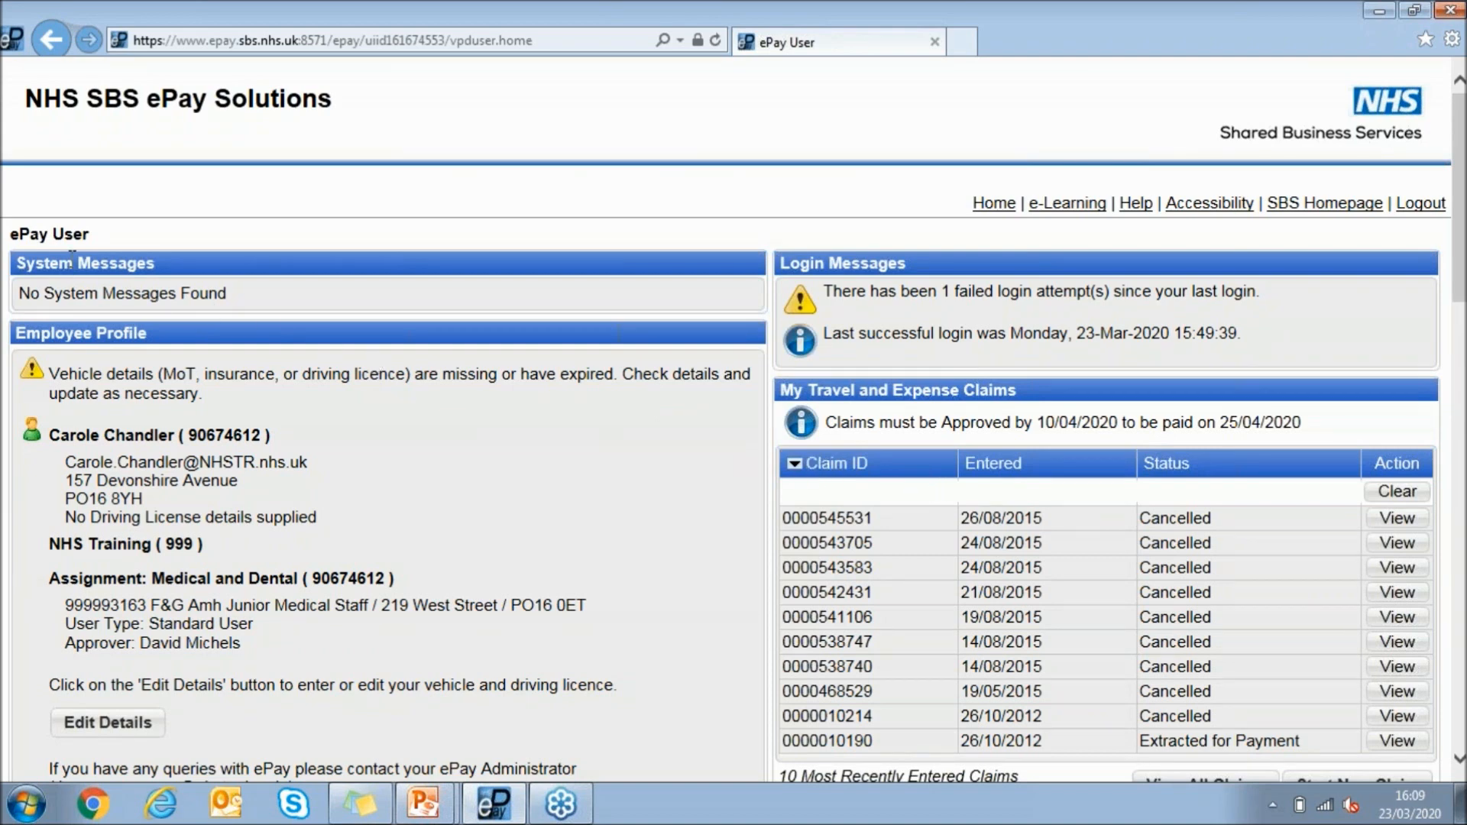
# Examine the home page's user role, system messages, employee contact details, assignment, approver, administrator contact and Solutions list
pyautogui.moveTo(13, 227); pyautogui.dragTo(97, 246)
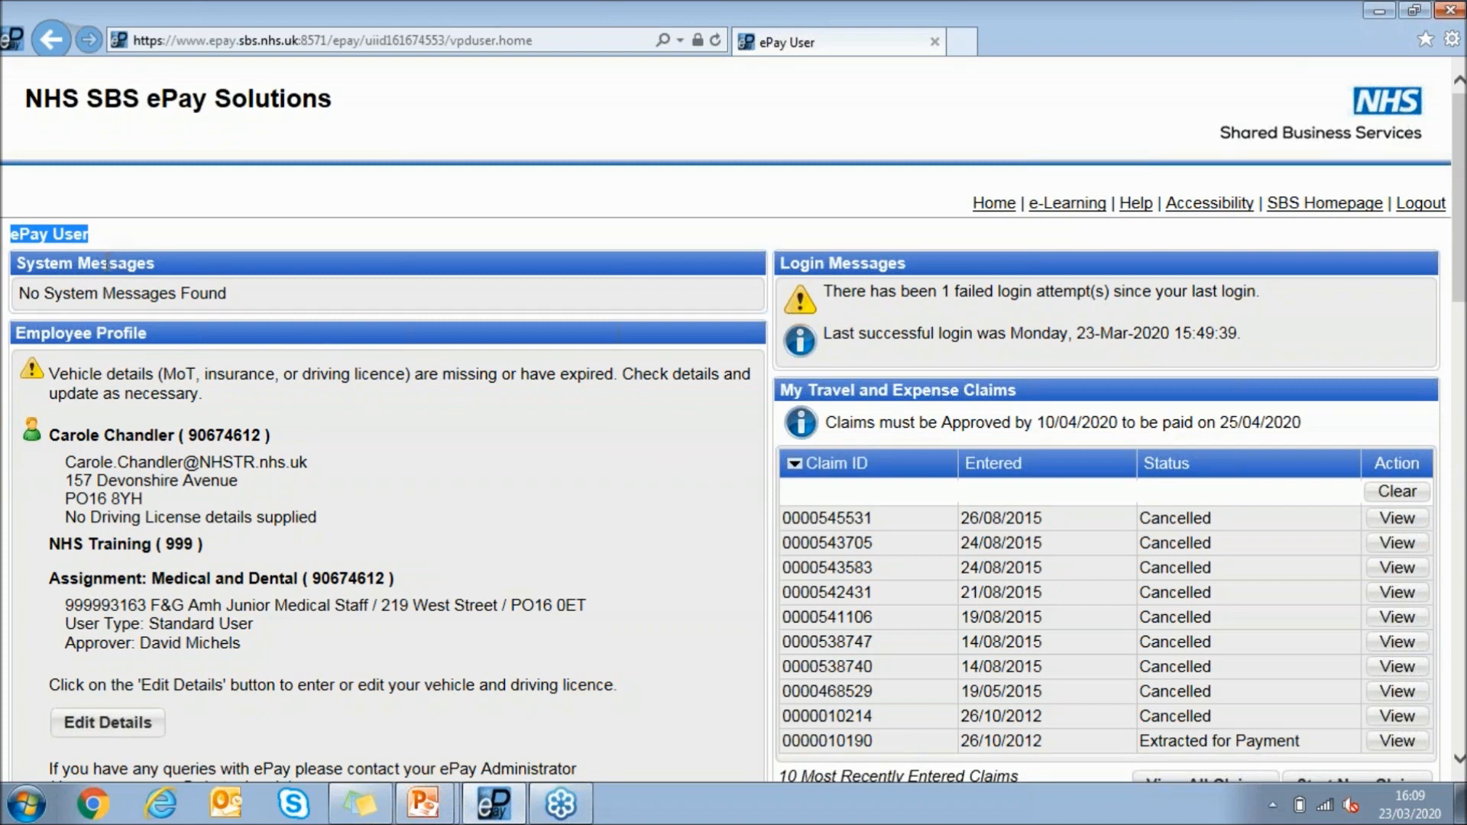
pyautogui.click(21, 300)
pyautogui.moveTo(20, 300); pyautogui.dragTo(226, 301)
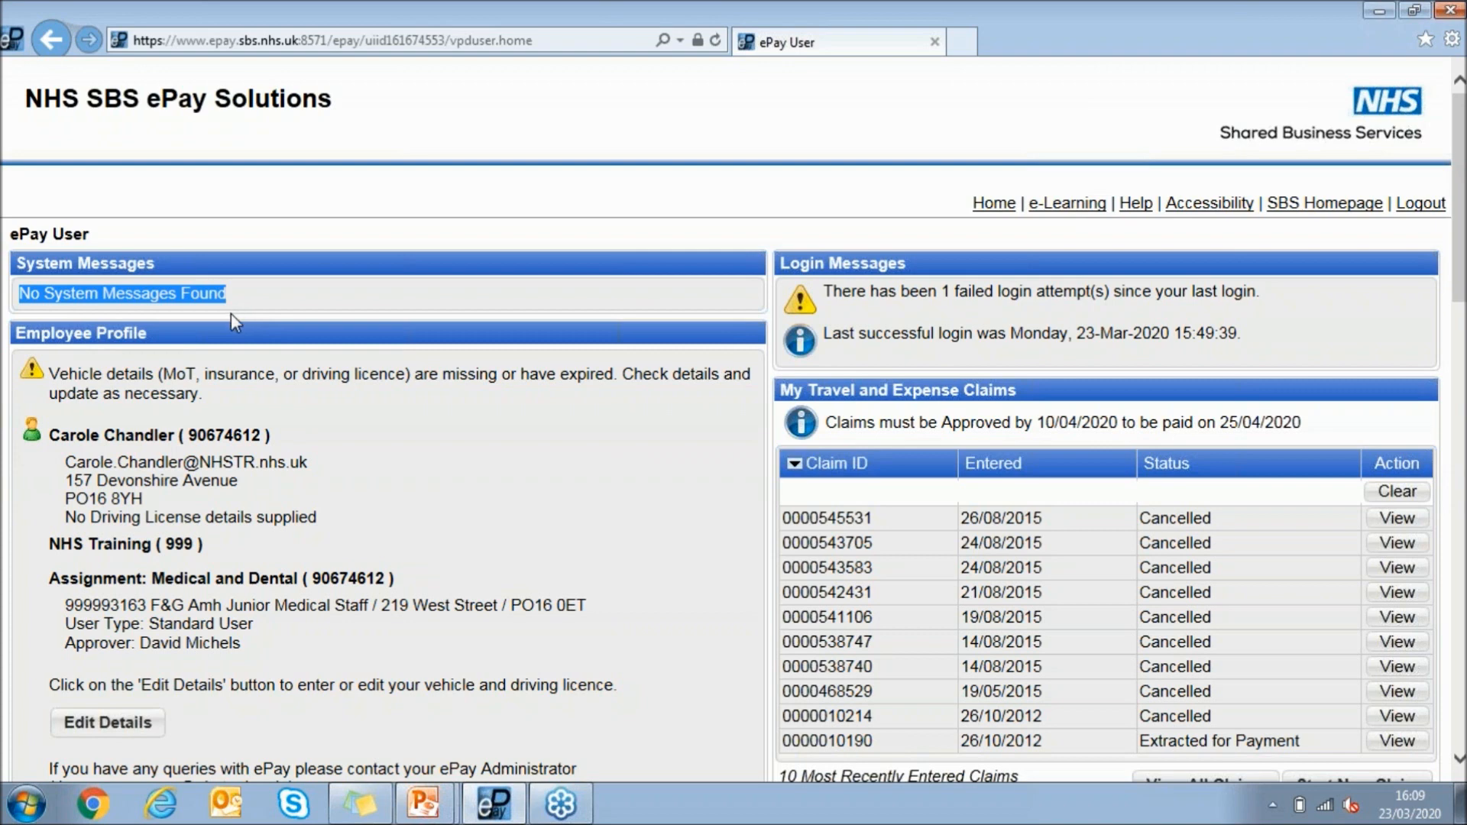
pyautogui.moveTo(66, 458); pyautogui.dragTo(179, 500)
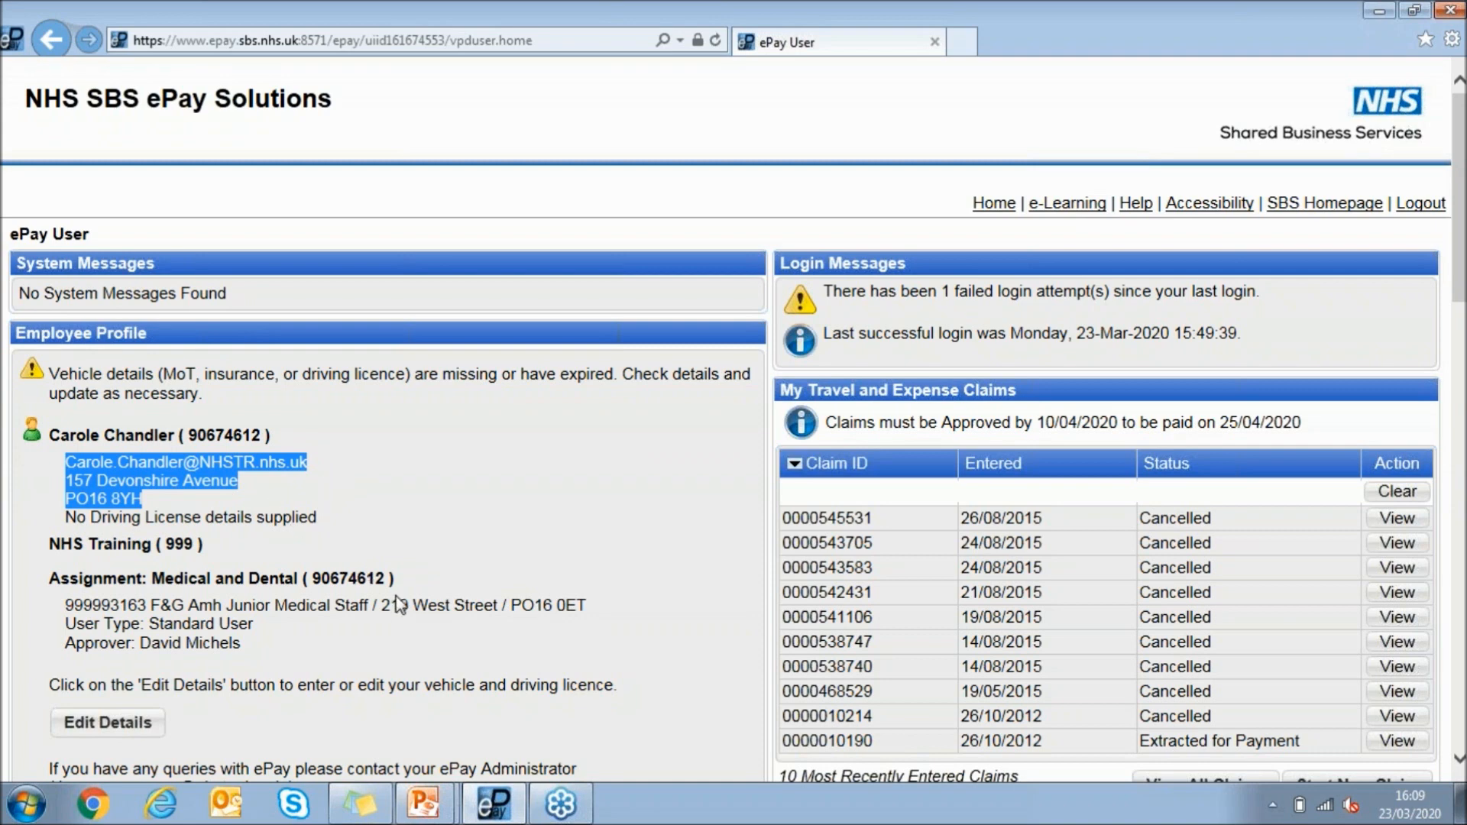
pyautogui.moveTo(151, 606); pyautogui.dragTo(604, 605)
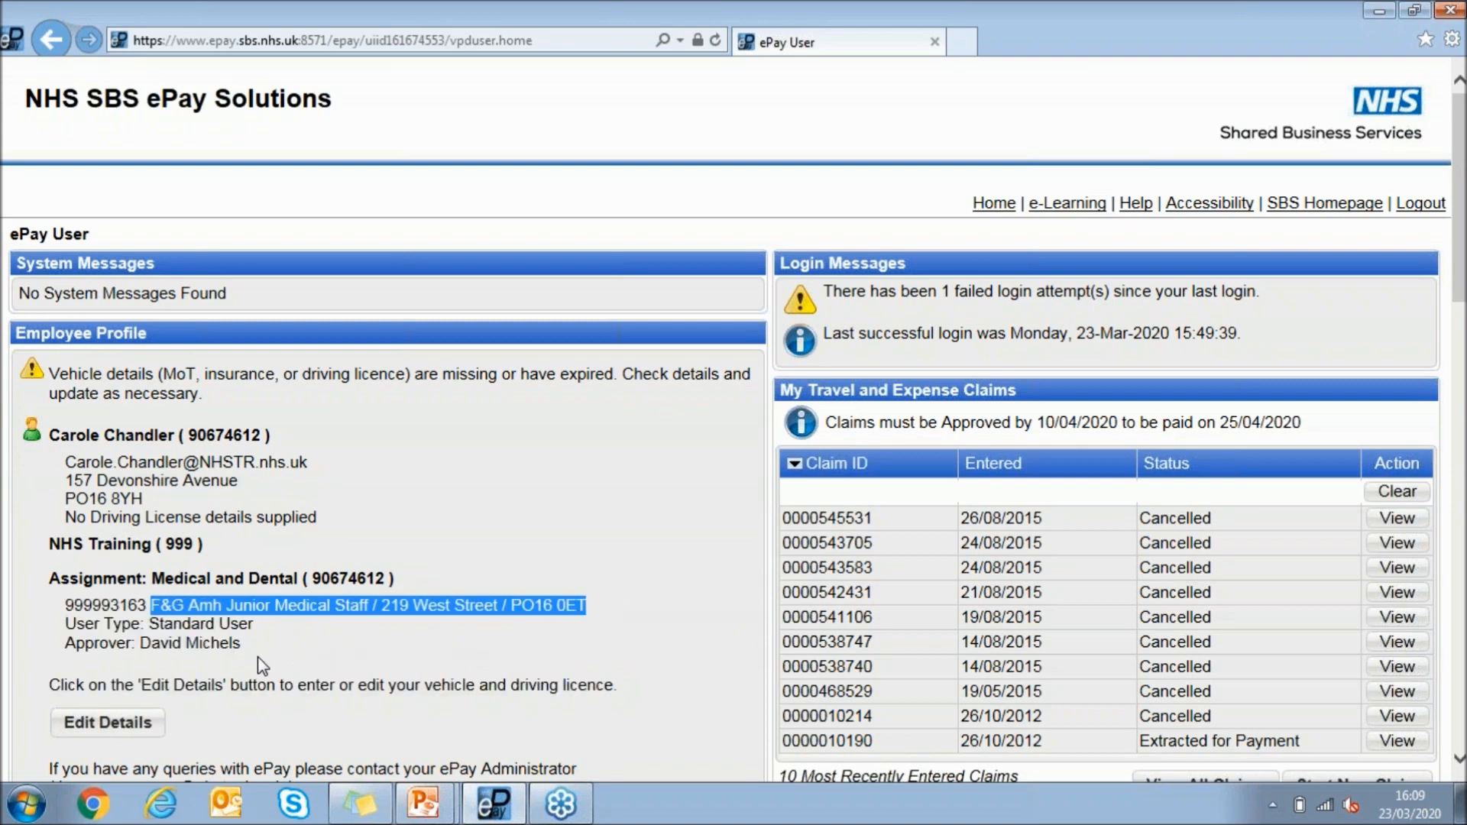
pyautogui.moveTo(244, 646); pyautogui.dragTo(140, 646)
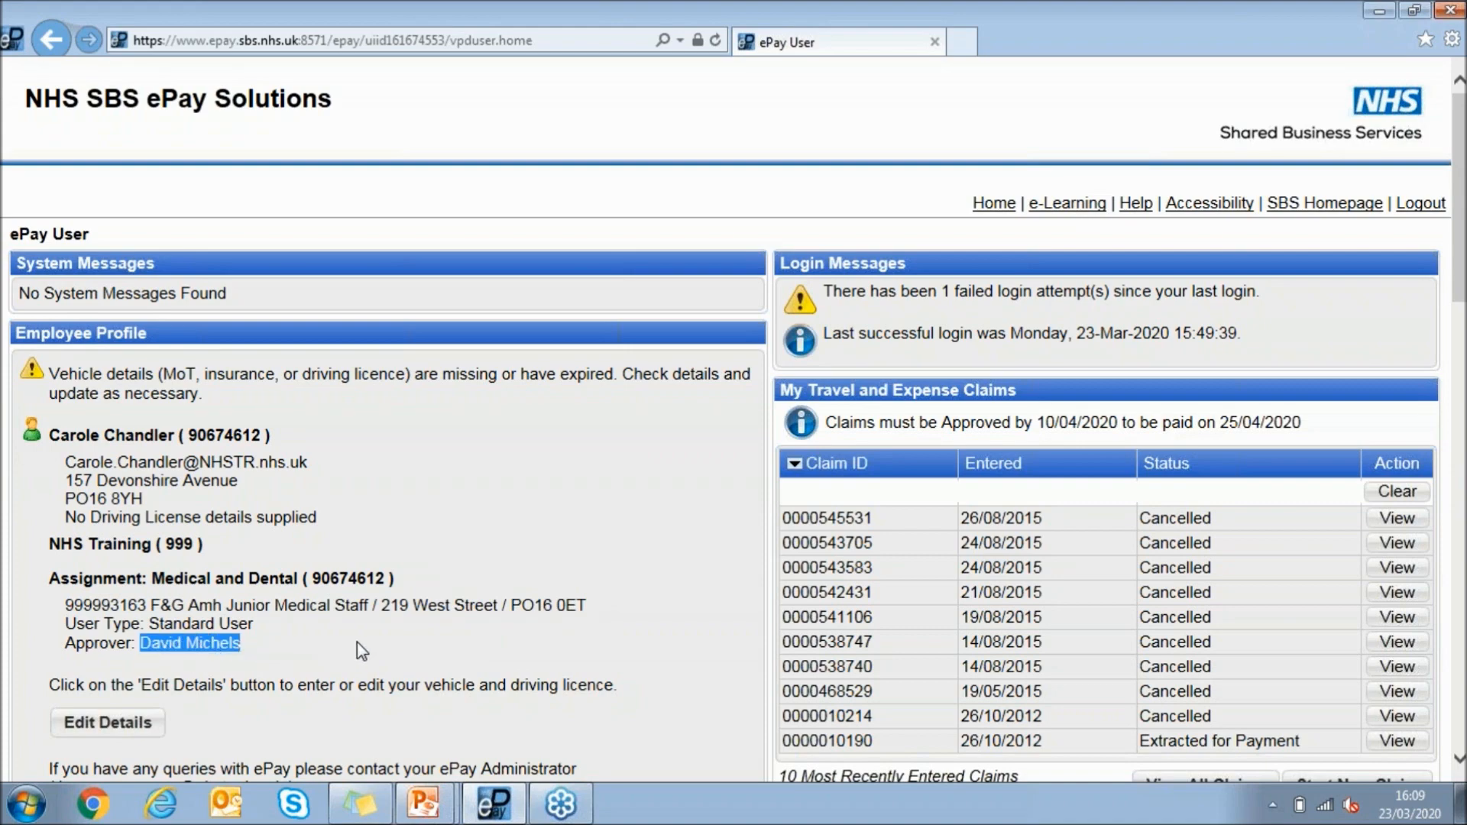
pyautogui.scroll(-3, 351, 635)
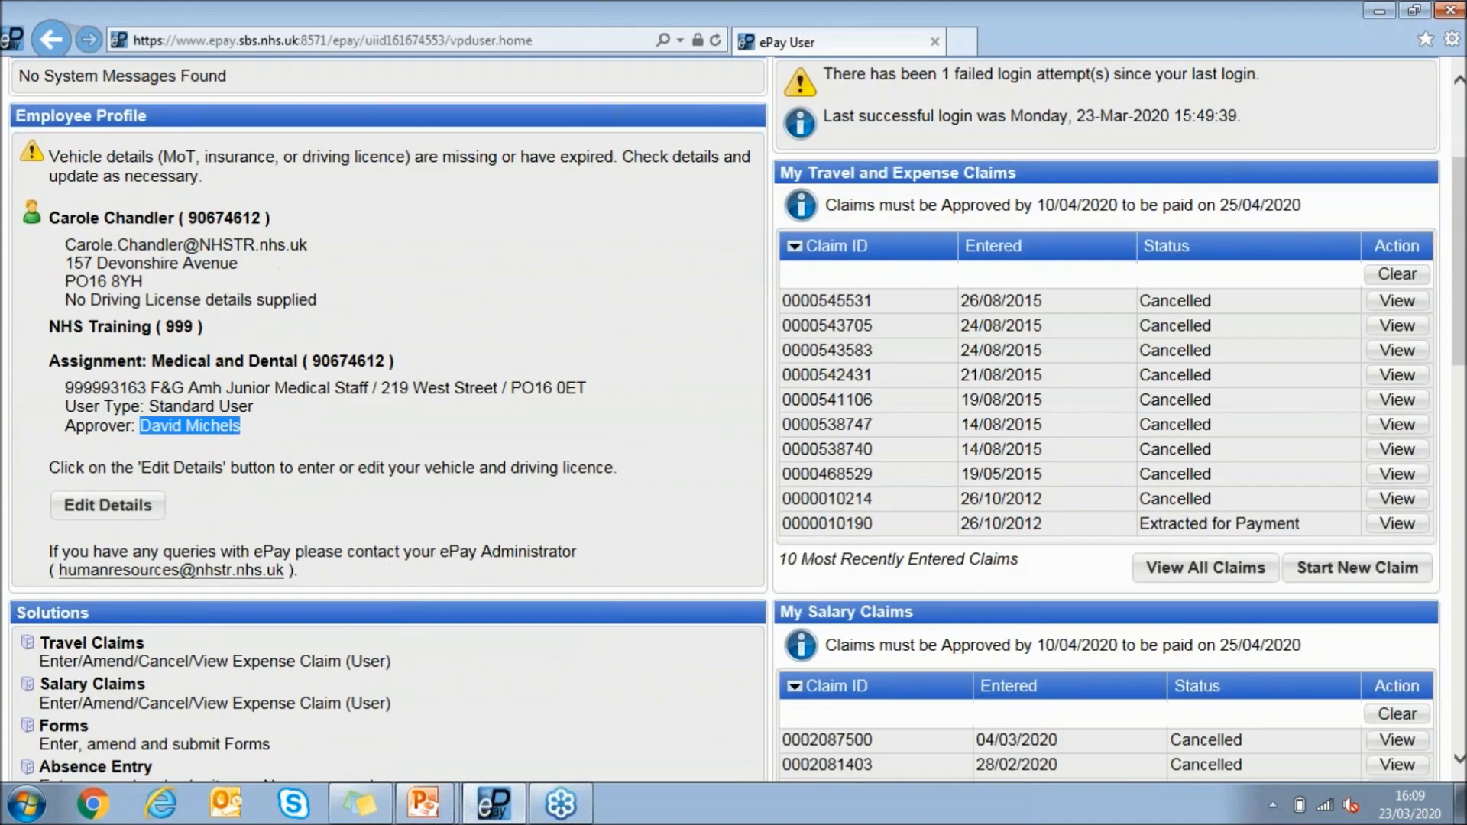
pyautogui.moveTo(313, 568); pyautogui.dragTo(45, 550)
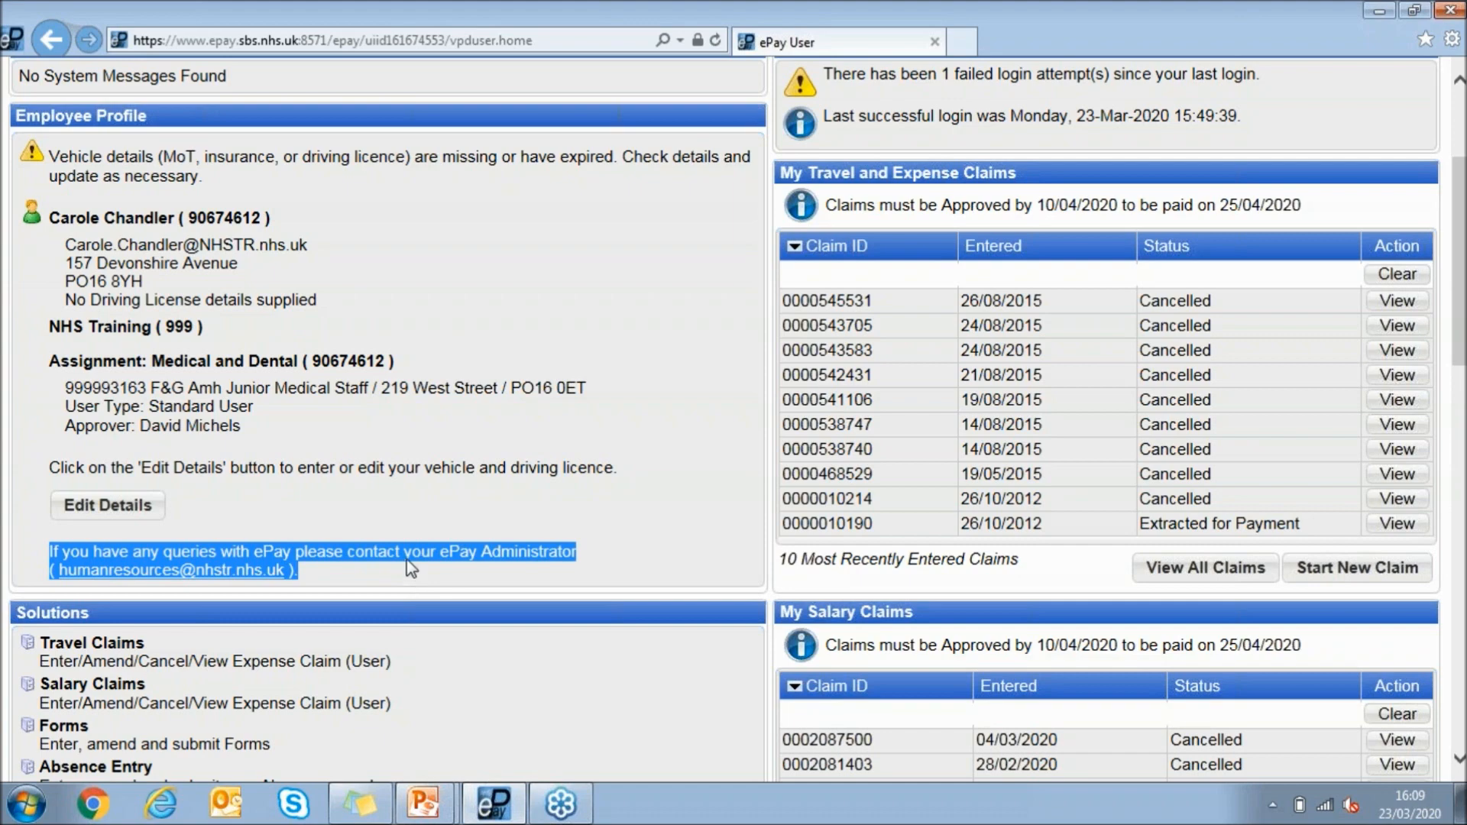
pyautogui.scroll(-1, 406, 560)
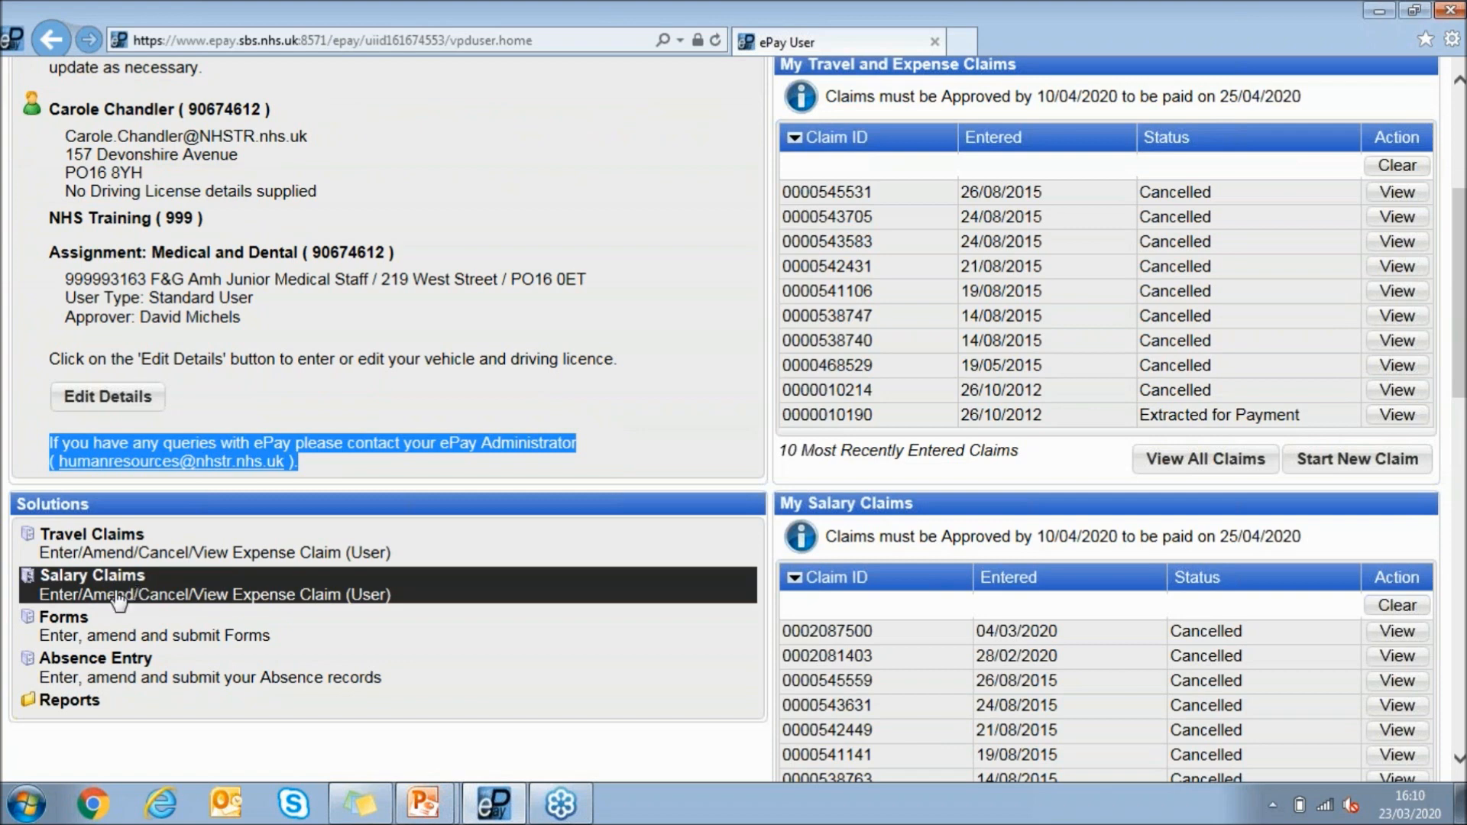
pyautogui.click(107, 739)
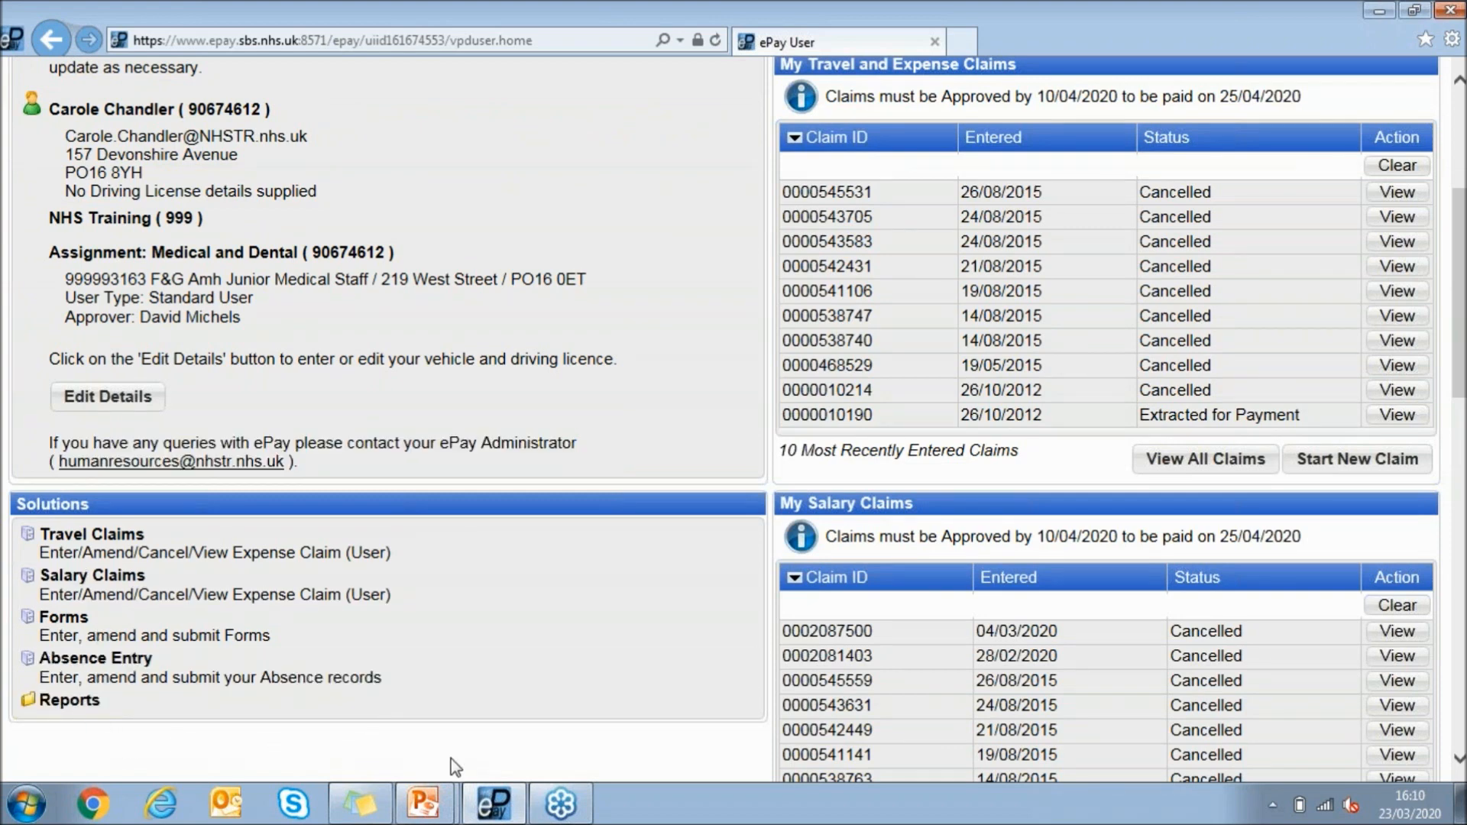
# Open the e-Learning tutorial, view it maximized, and close it to return to the home page
pyautogui.scroll(3, 878, 588)
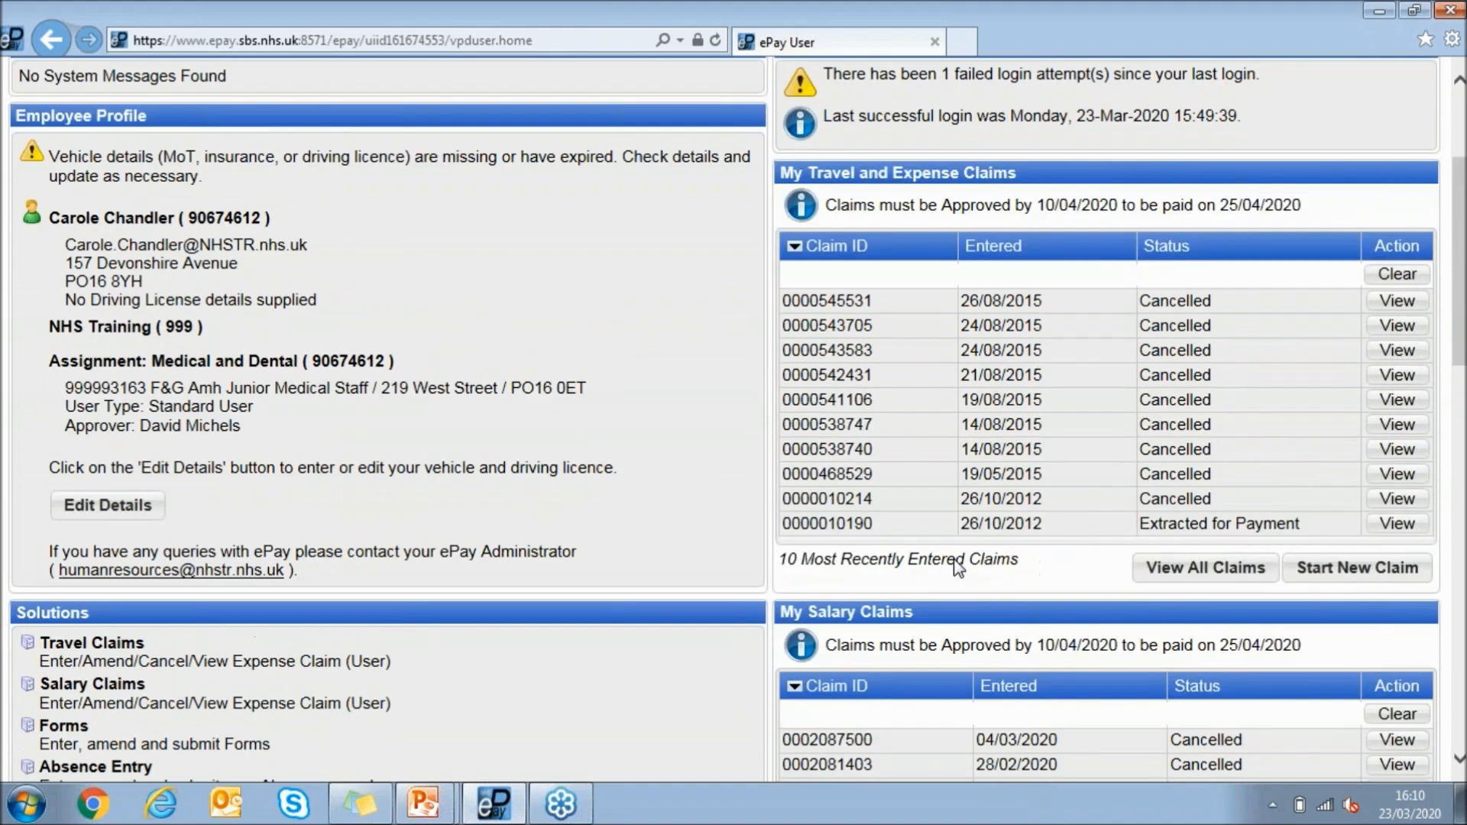
pyautogui.scroll(2, 1012, 552)
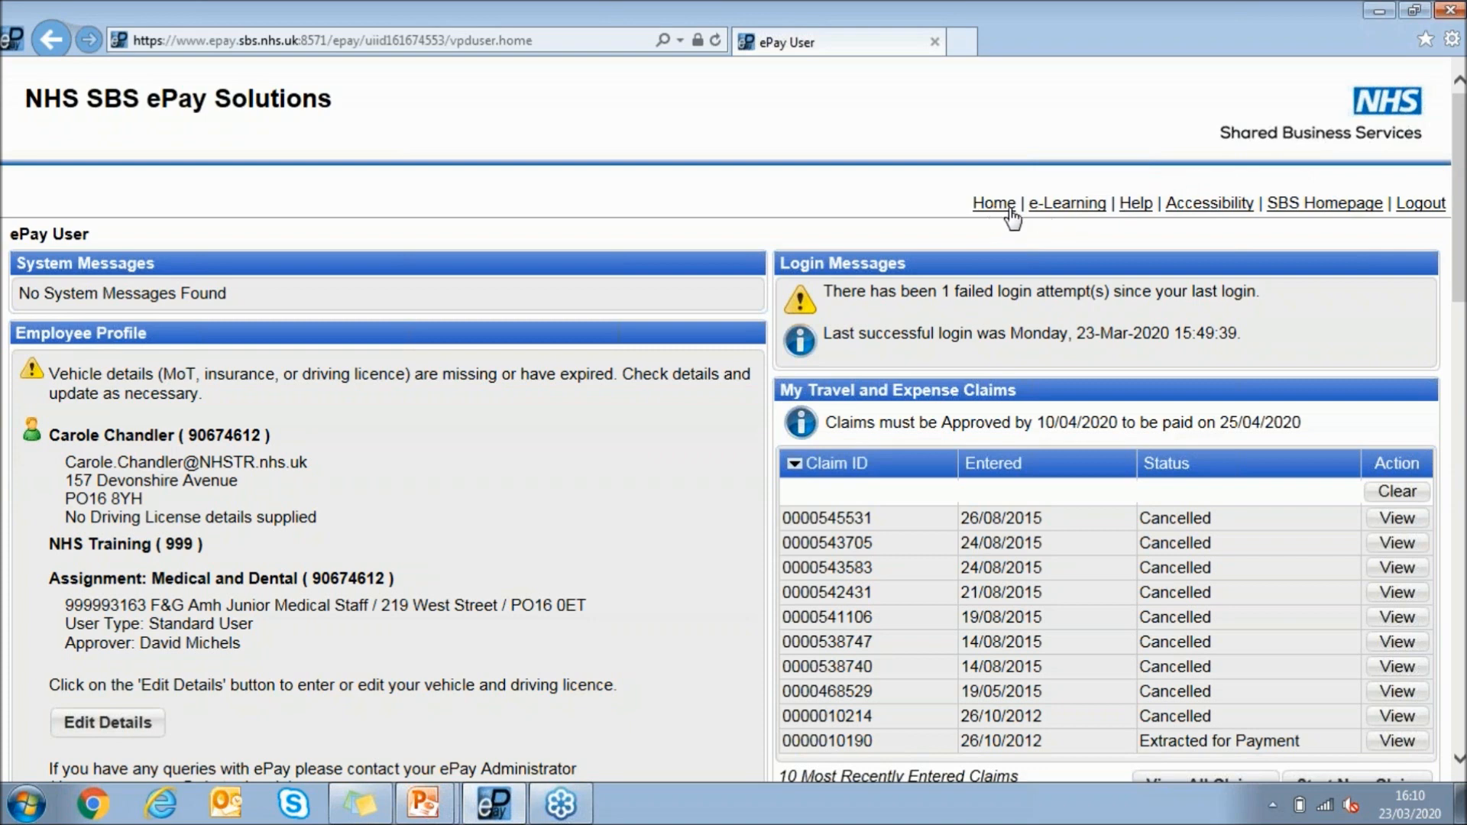
pyautogui.click(1074, 207)
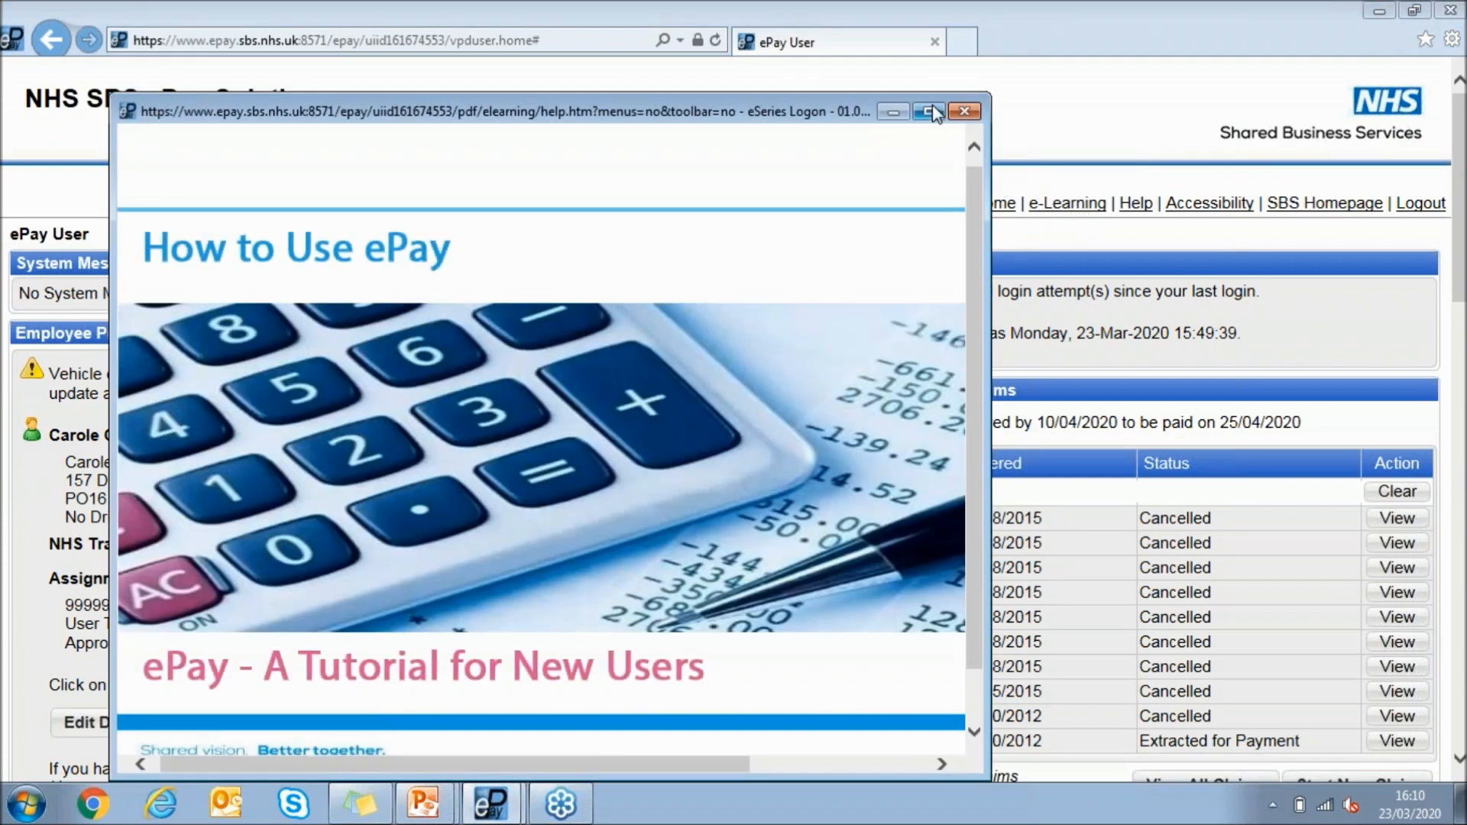
pyautogui.click(929, 110)
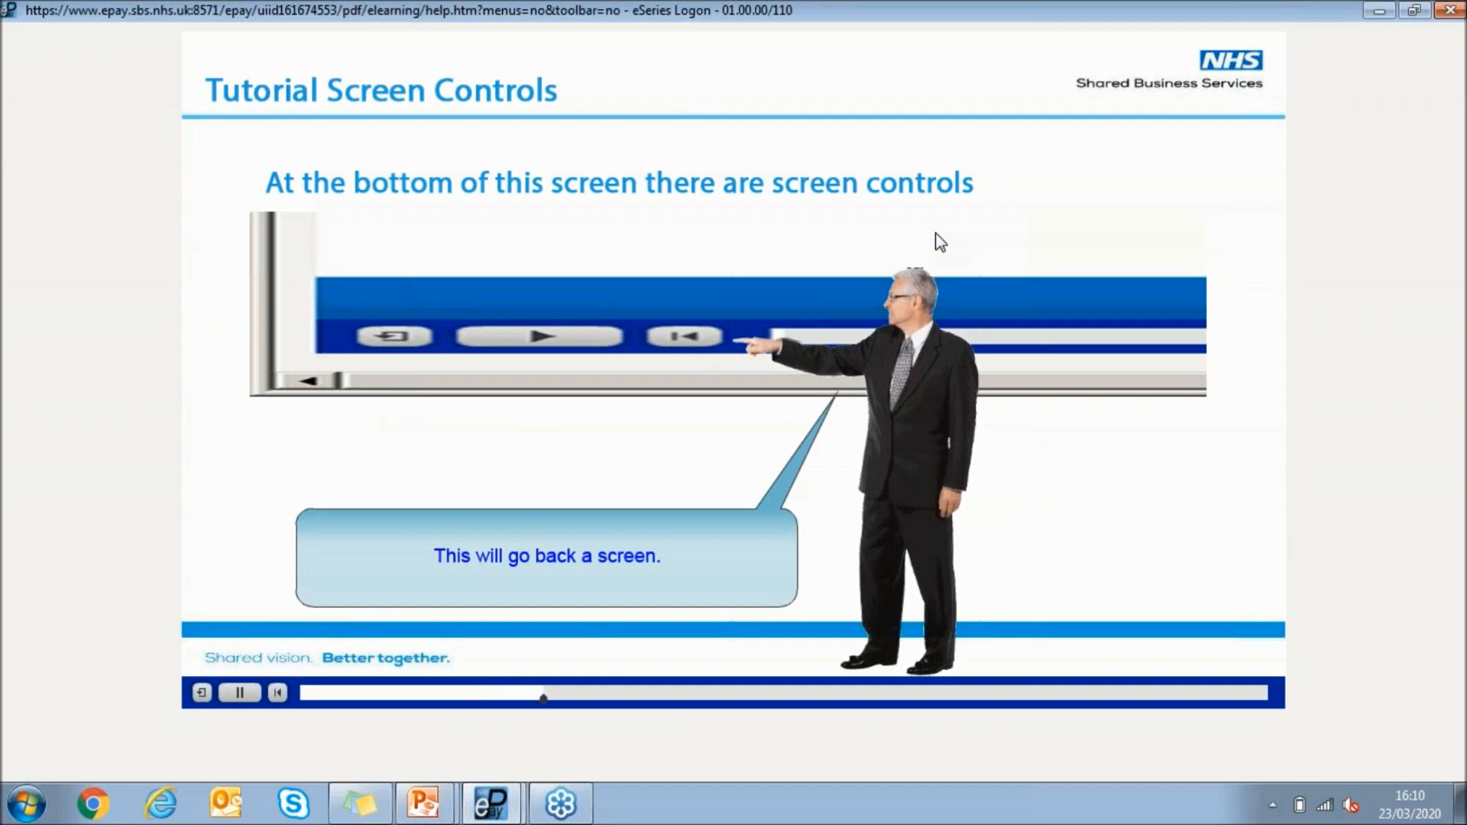
pyautogui.click(1459, 14)
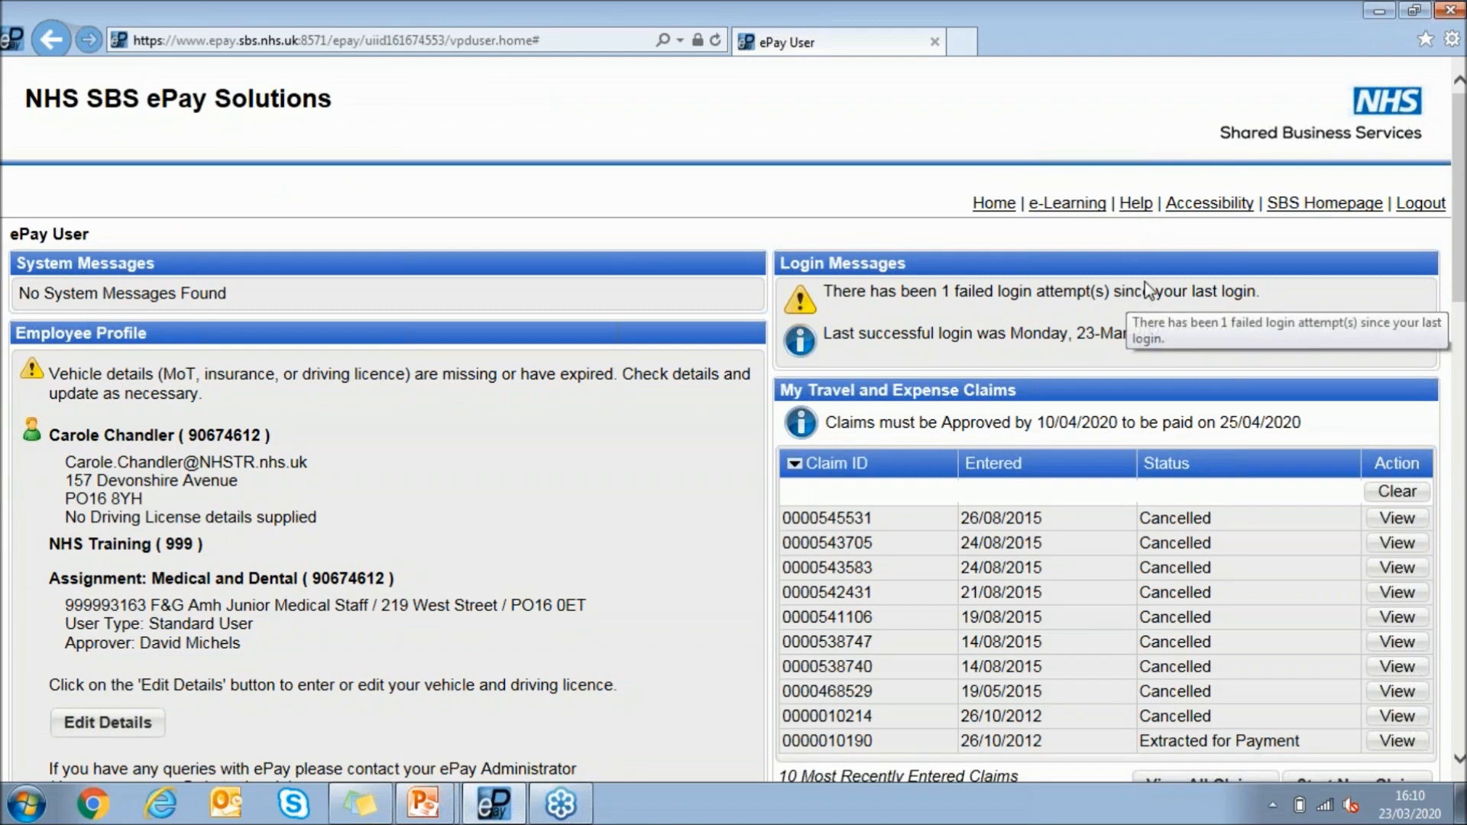
# Look at the Font Size and High Contrast choices in the accessibility options, and return to the home page without saving
pyautogui.click(1213, 205)
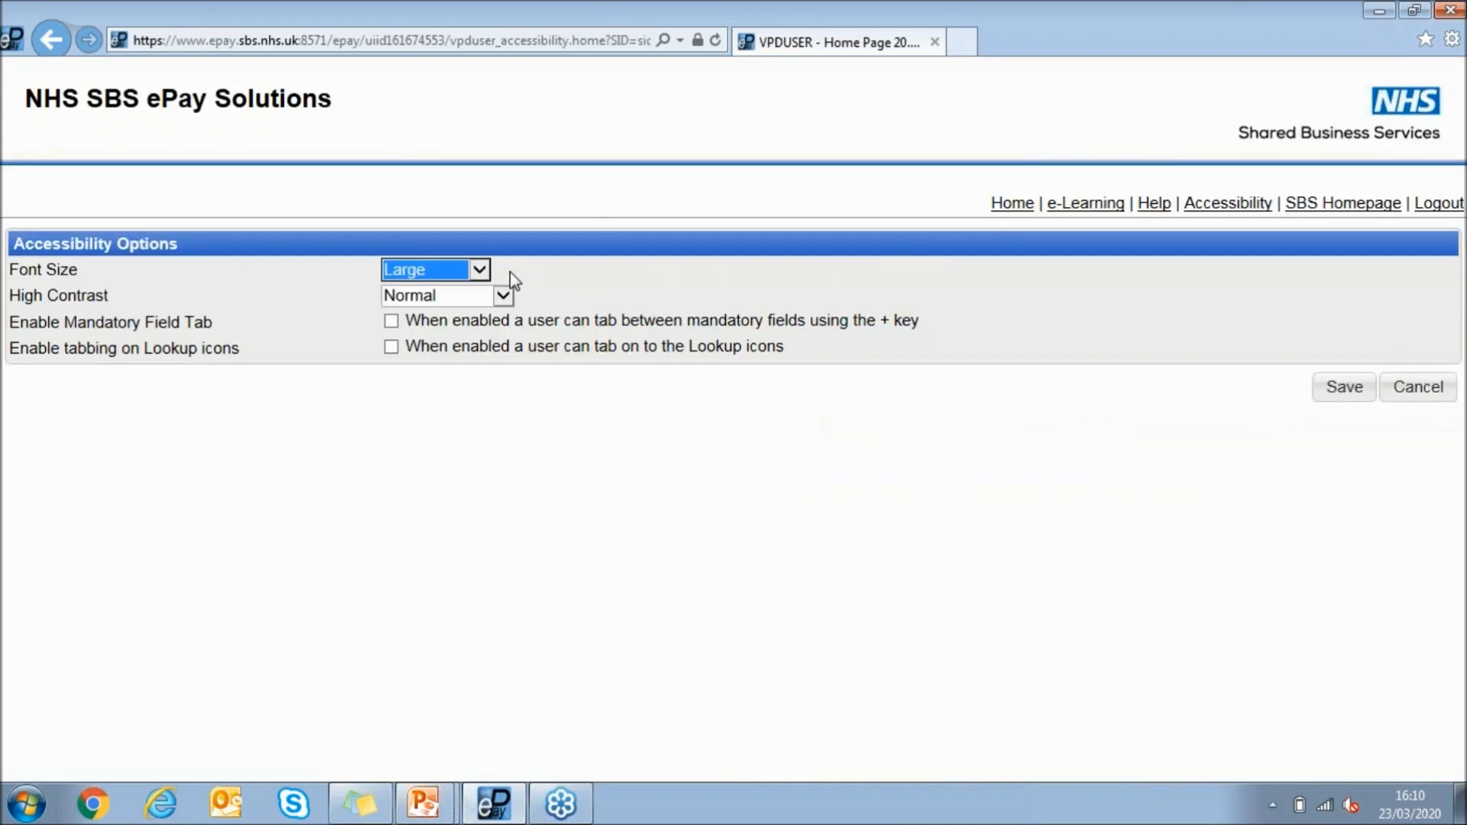
pyautogui.click(479, 270)
pyautogui.click(479, 301)
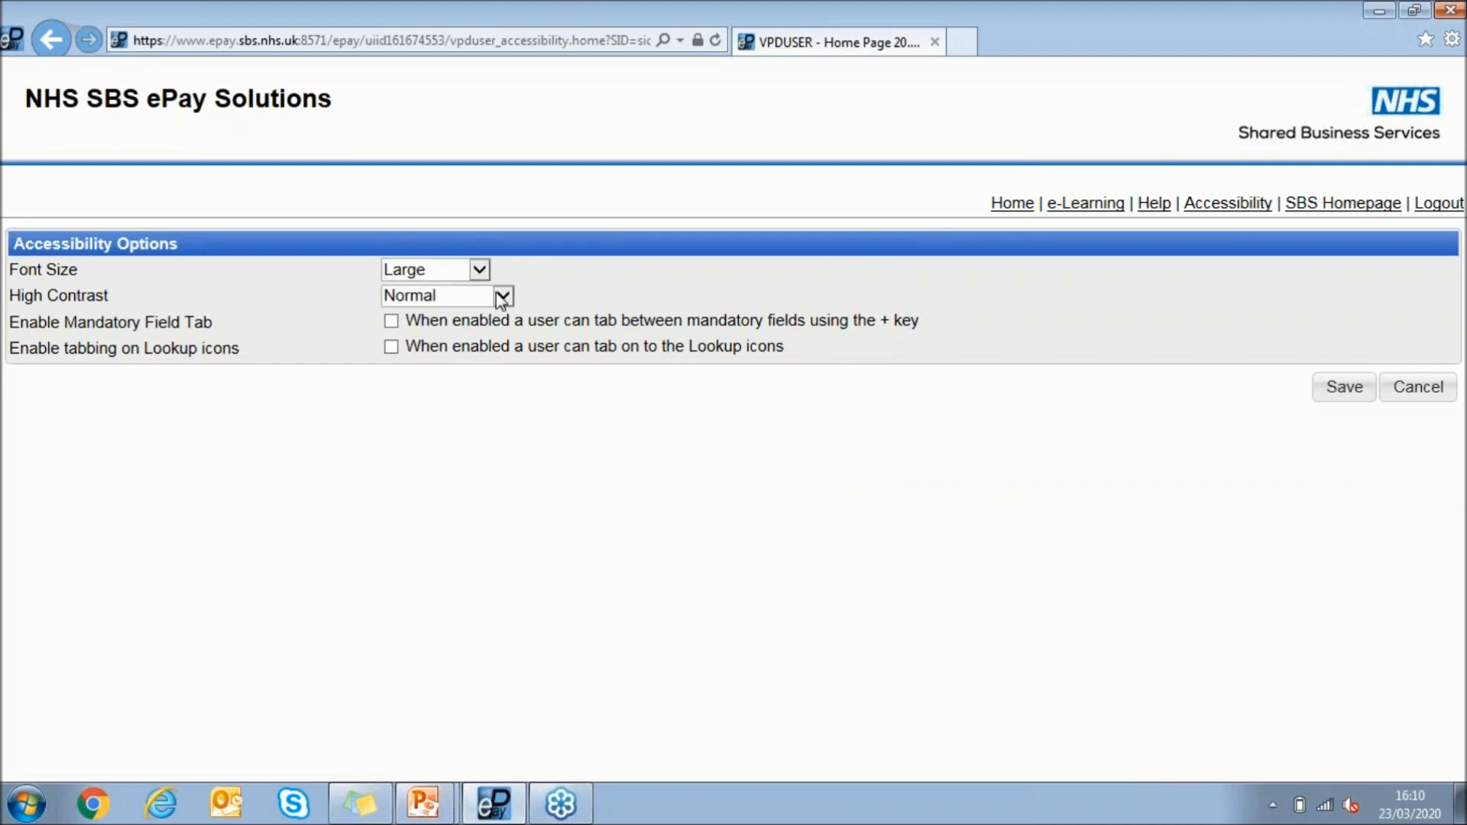
pyautogui.click(493, 297)
pyautogui.click(642, 293)
pyautogui.click(1012, 204)
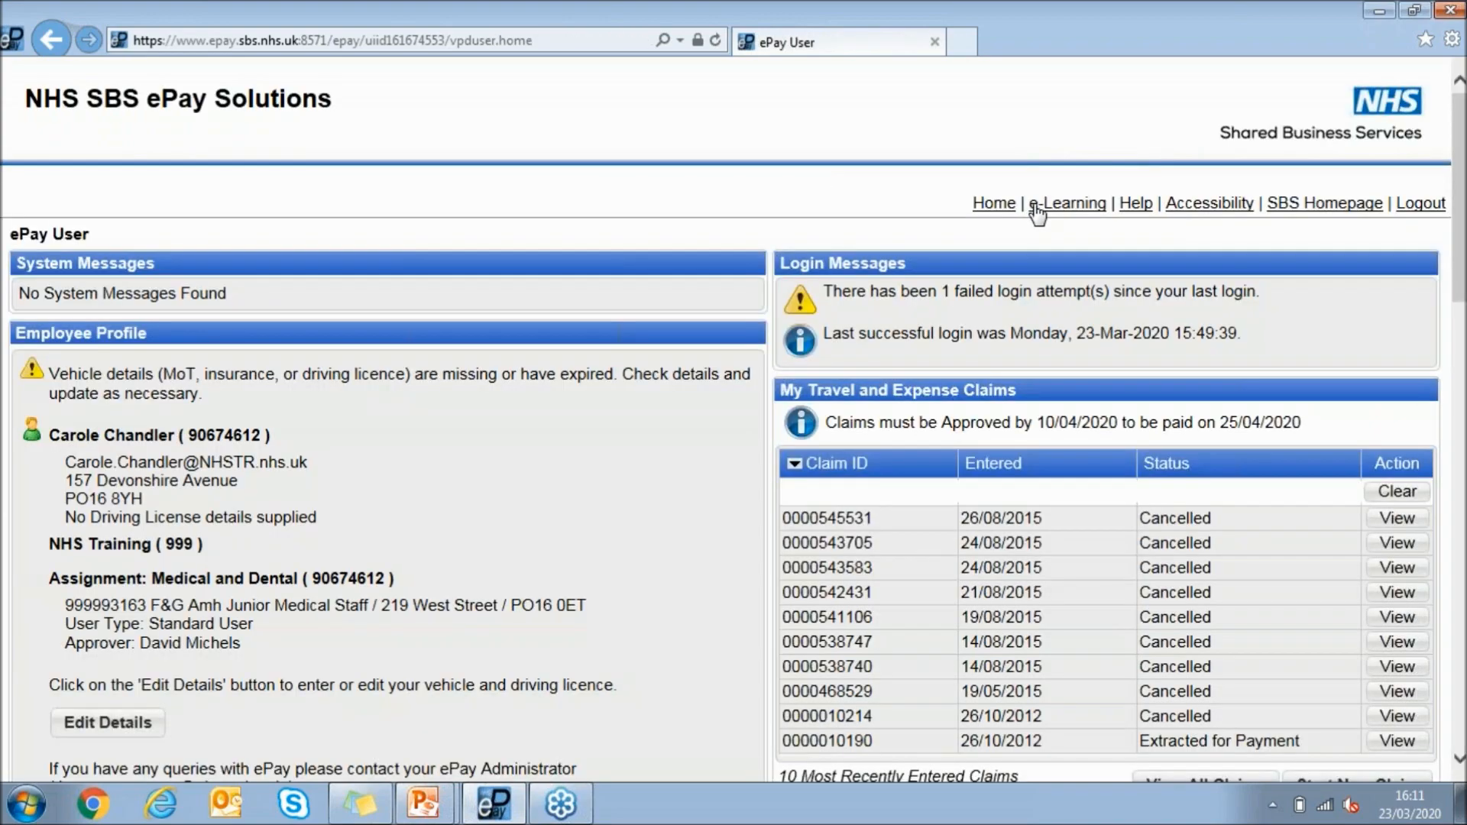
# Examine the My Salary Claims section and select the claim entered on 04/03/2020 to check its status and view action
pyautogui.scroll(-4, 993, 230)
pyautogui.scroll(-3, 985, 252)
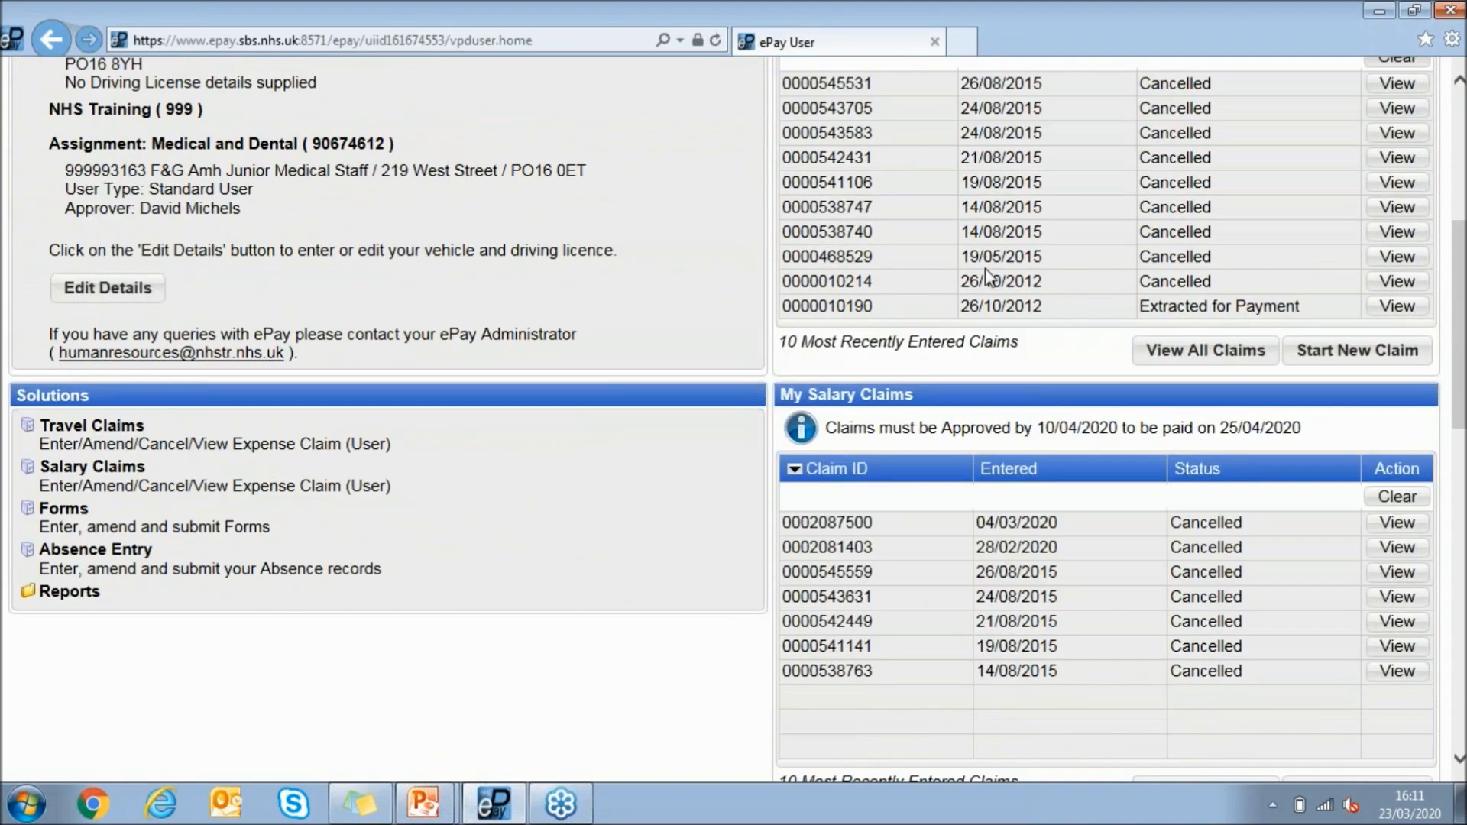
pyautogui.moveTo(920, 395); pyautogui.dragTo(781, 398)
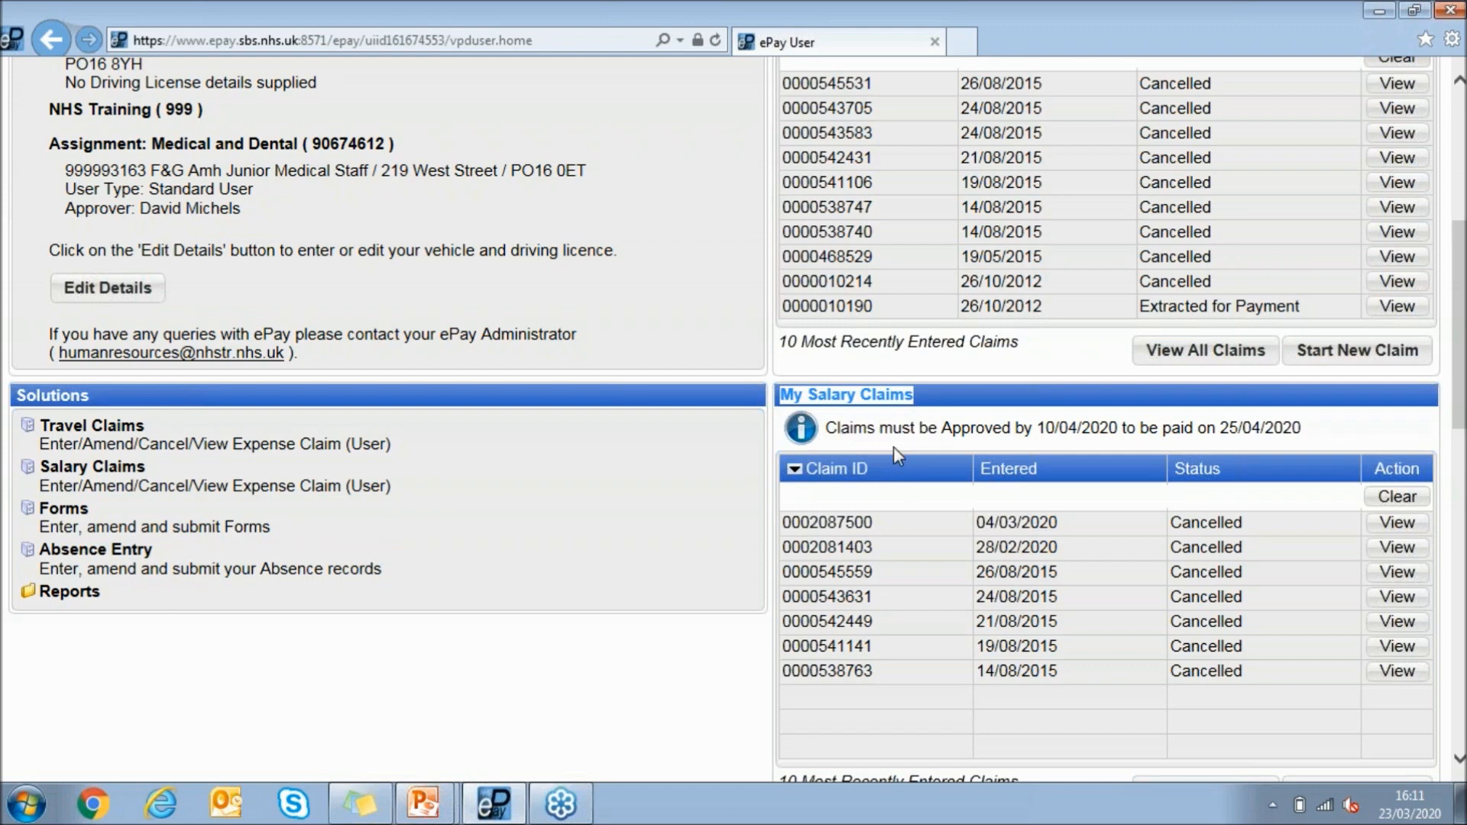
pyautogui.click(840, 445)
pyautogui.scroll(1, 859, 447)
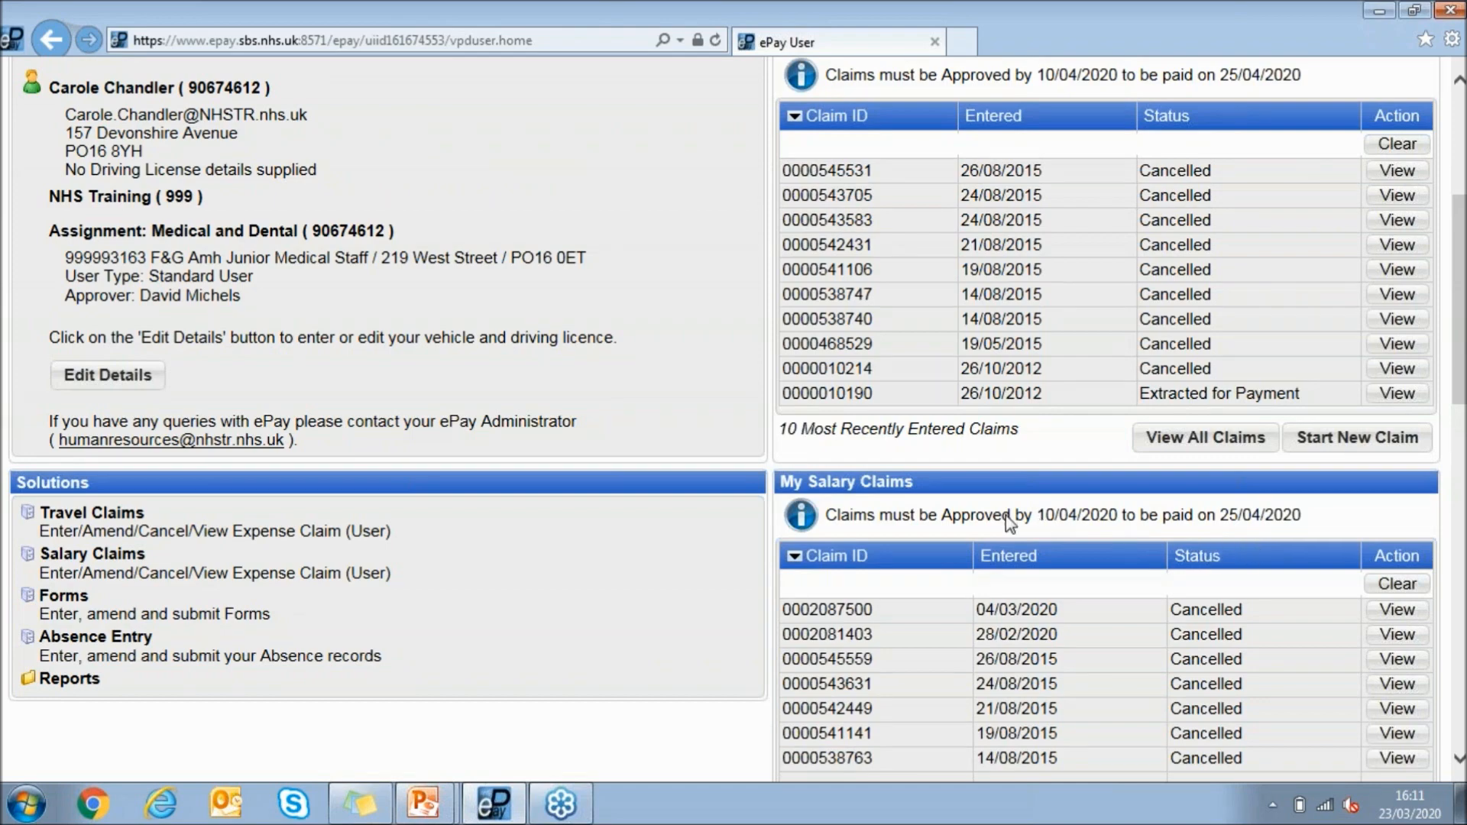
pyautogui.scroll(-2, 978, 515)
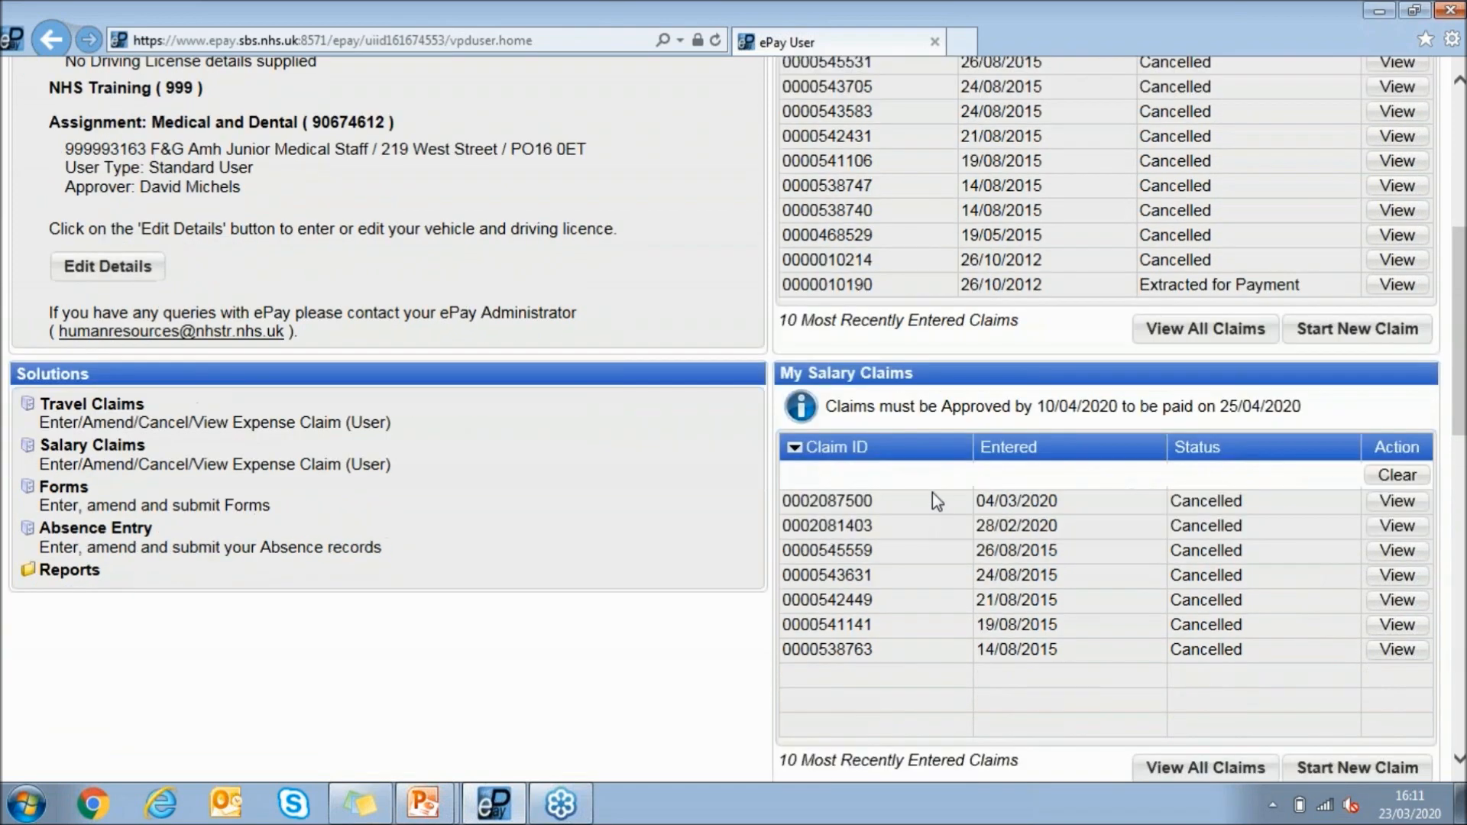
pyautogui.click(836, 502)
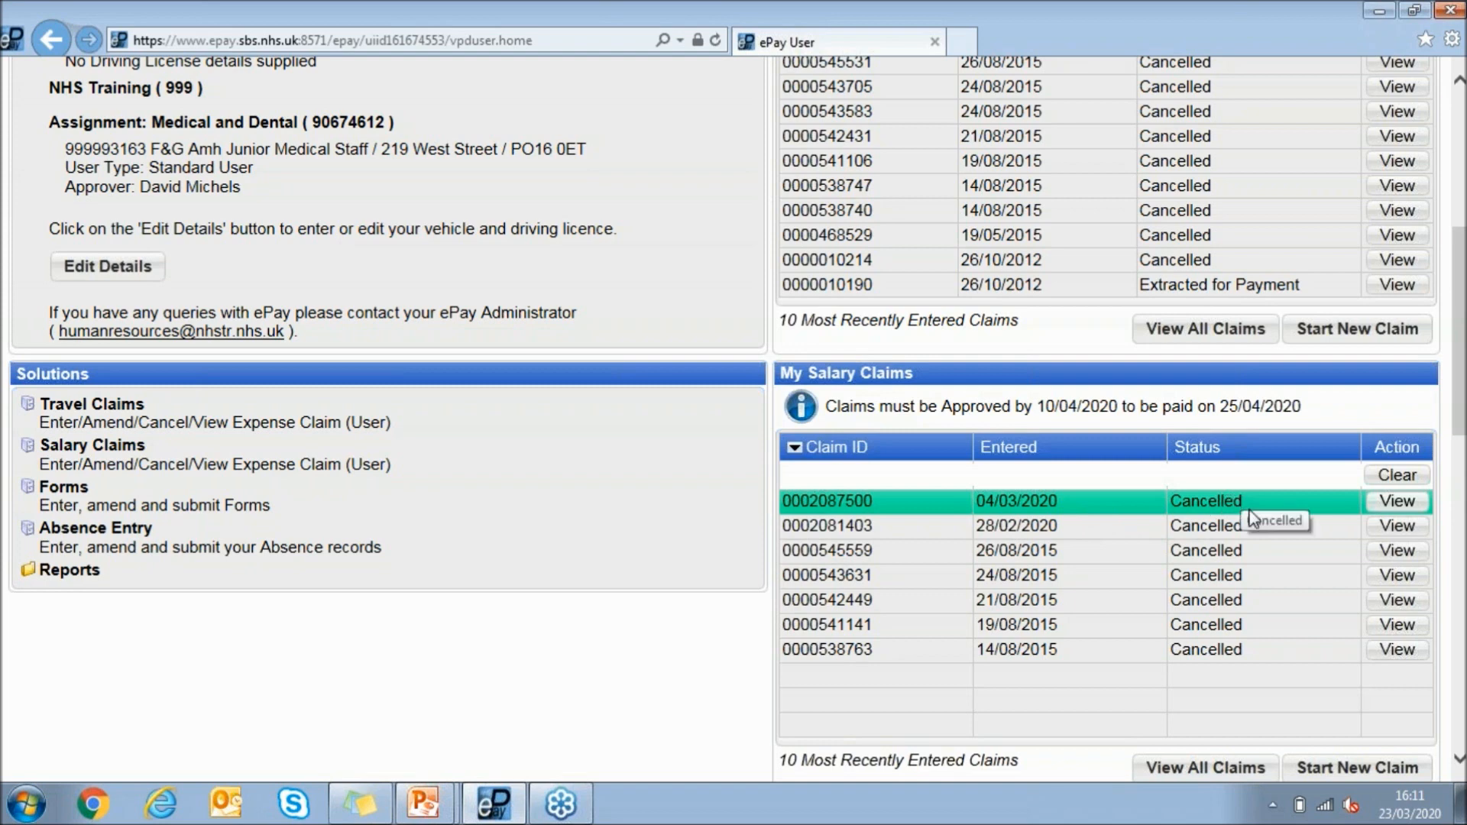
pyautogui.click(1390, 500)
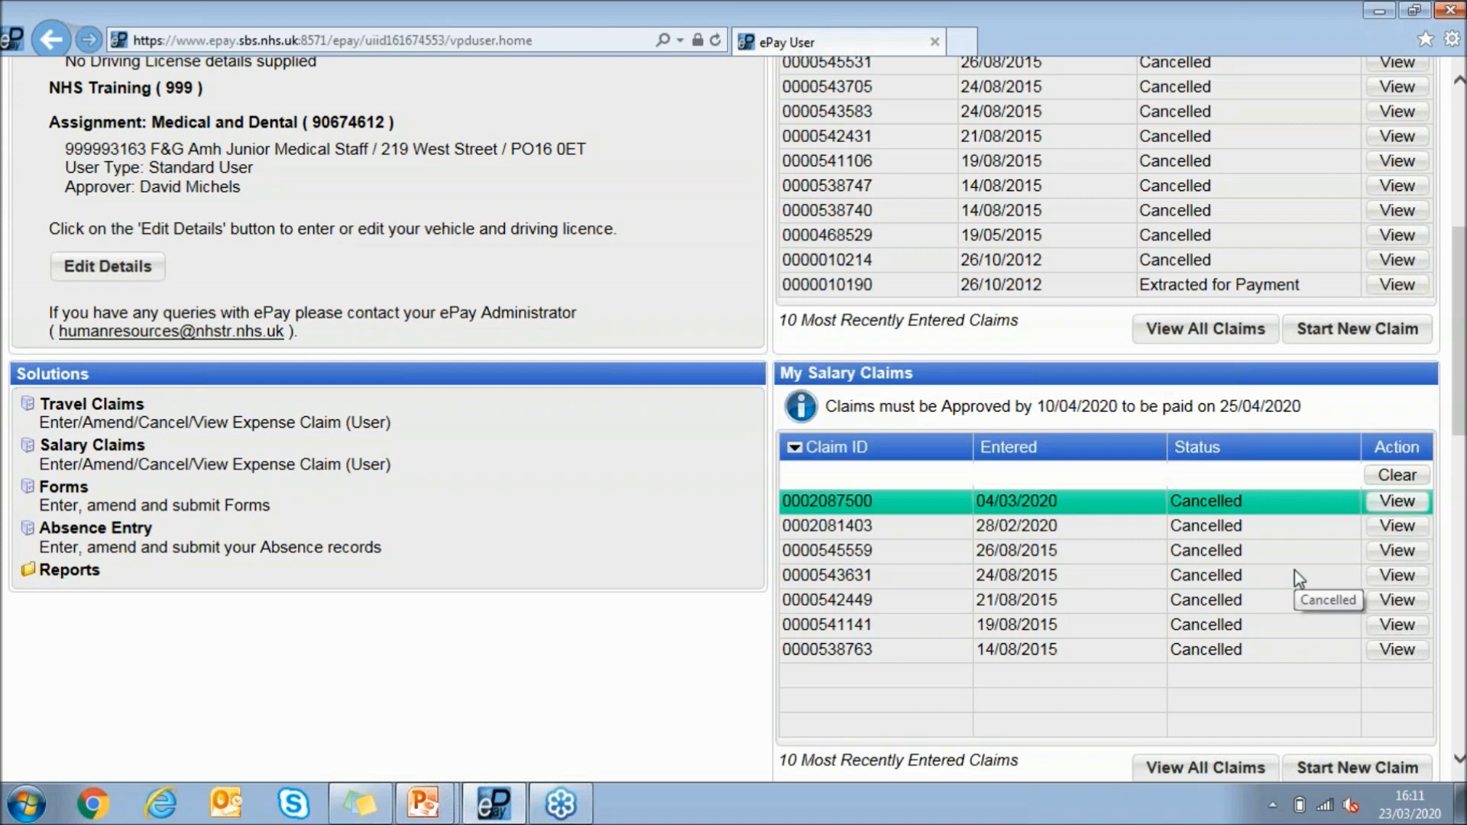
# Start a new salary claim for month 2020/12-M with pay date 25/03/2020 and continue past the main details
pyautogui.scroll(-1, 1294, 569)
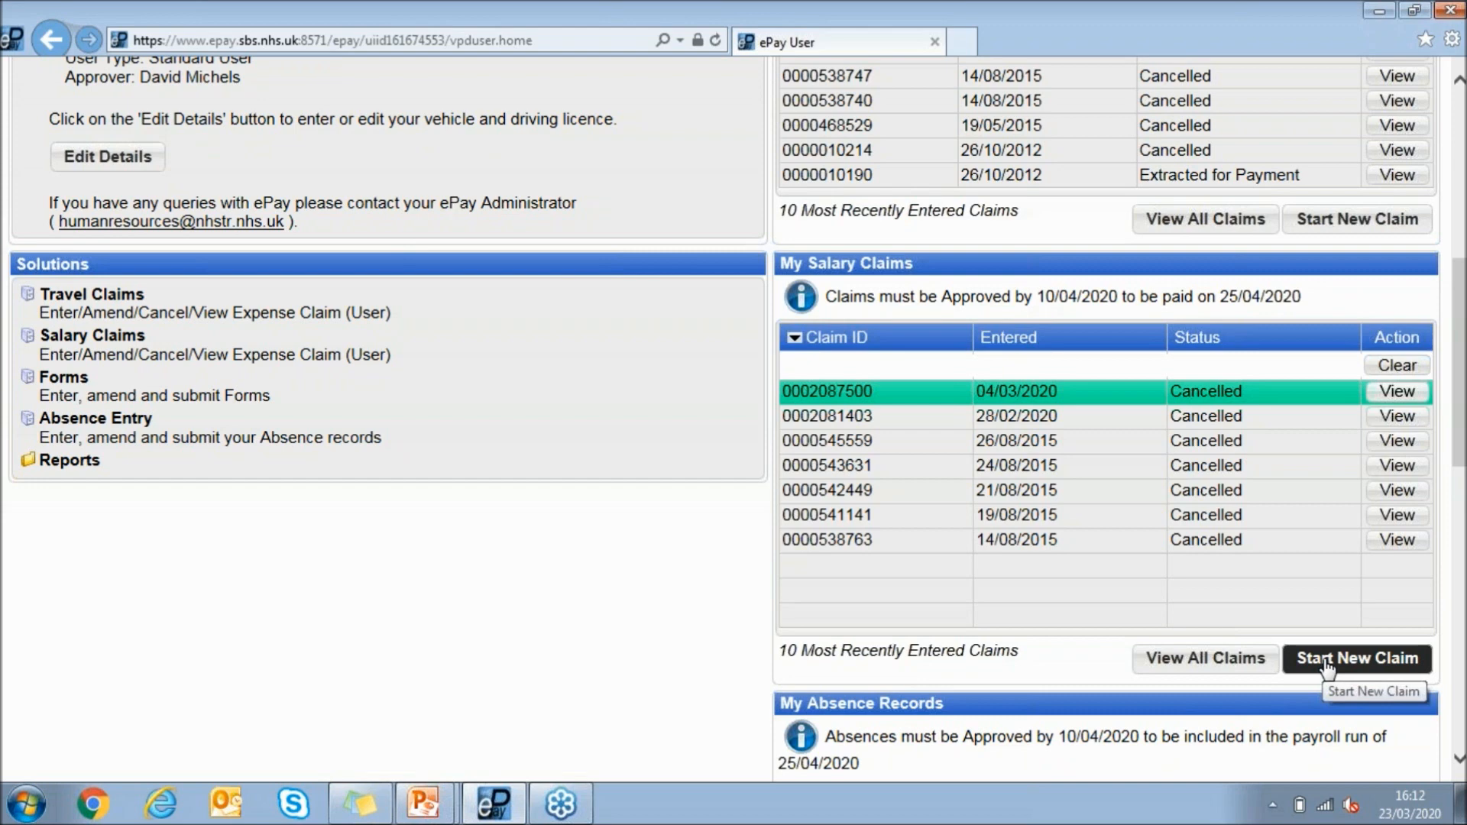
pyautogui.click(1383, 668)
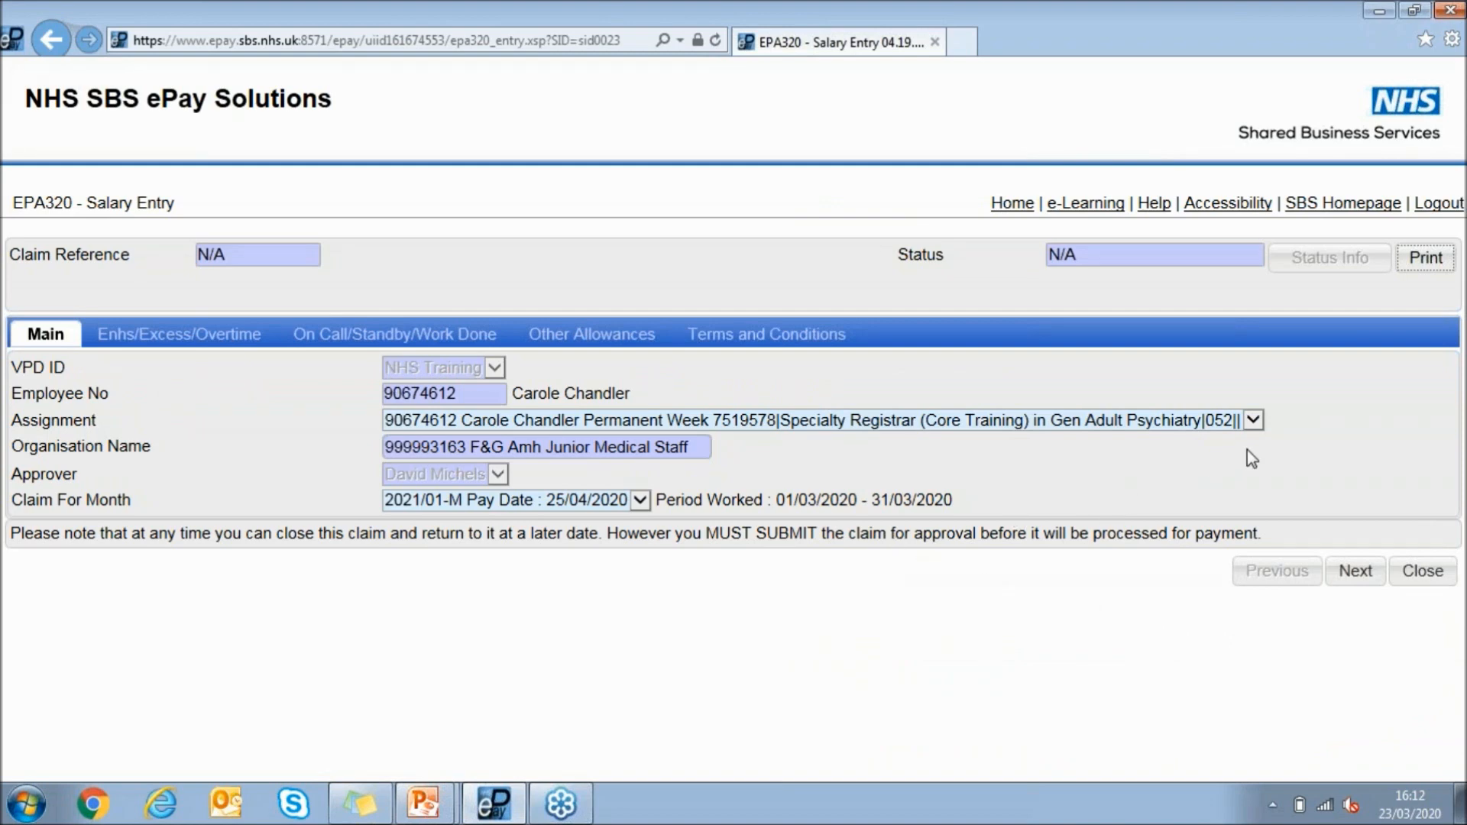
pyautogui.click(1258, 421)
pyautogui.click(1288, 416)
pyautogui.click(641, 501)
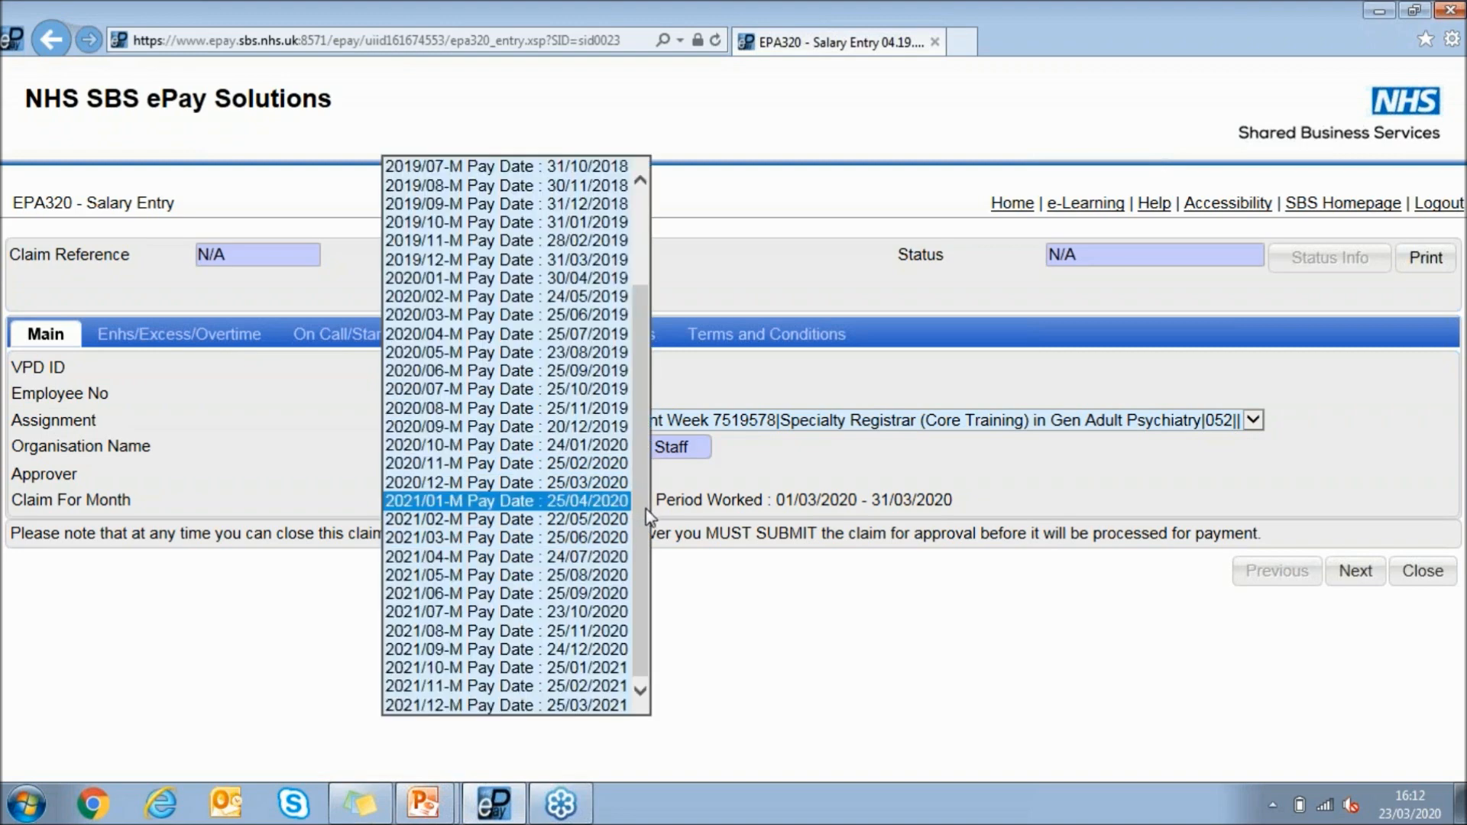
pyautogui.click(598, 484)
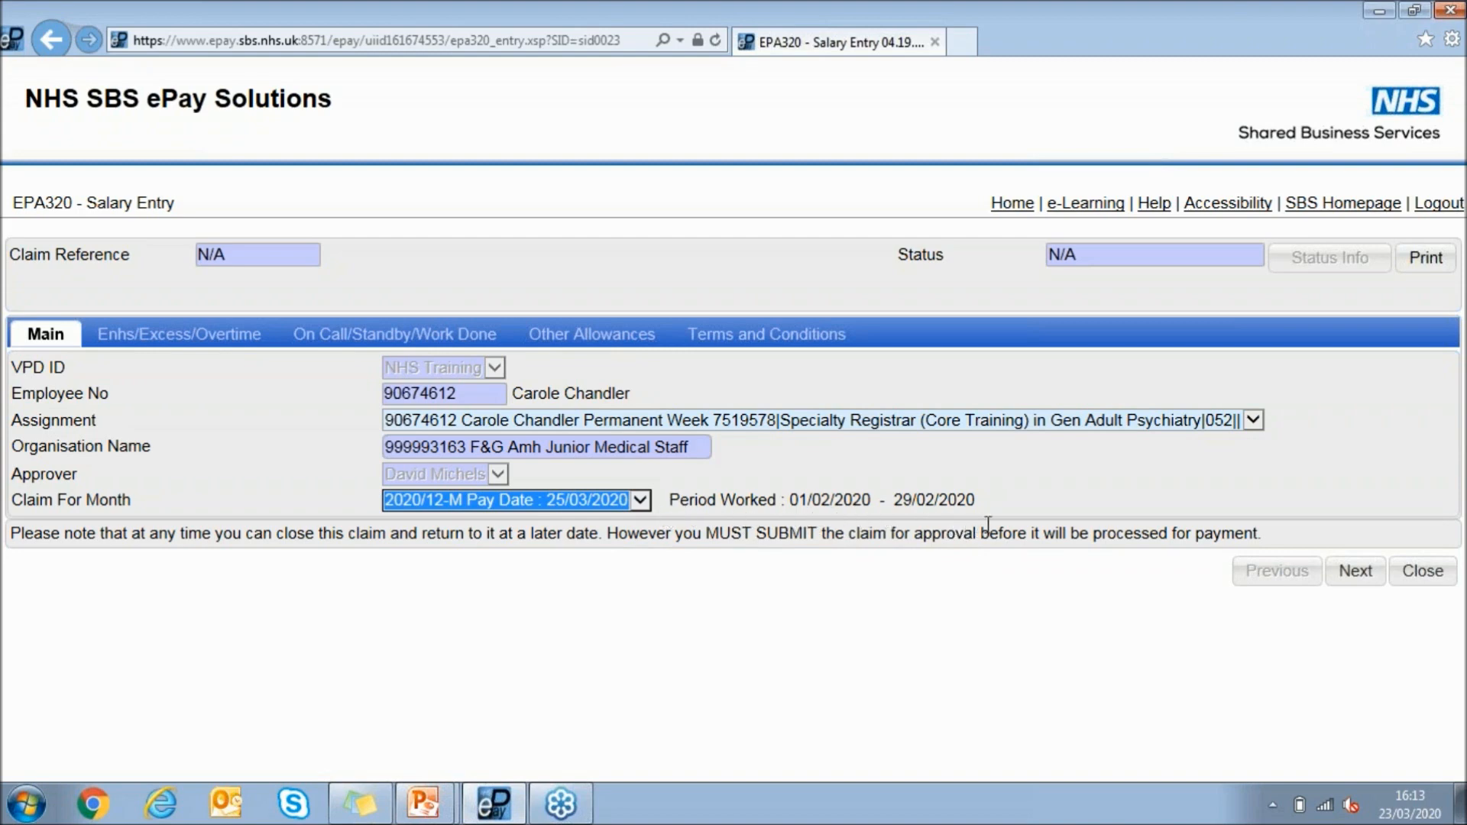
pyautogui.click(1372, 589)
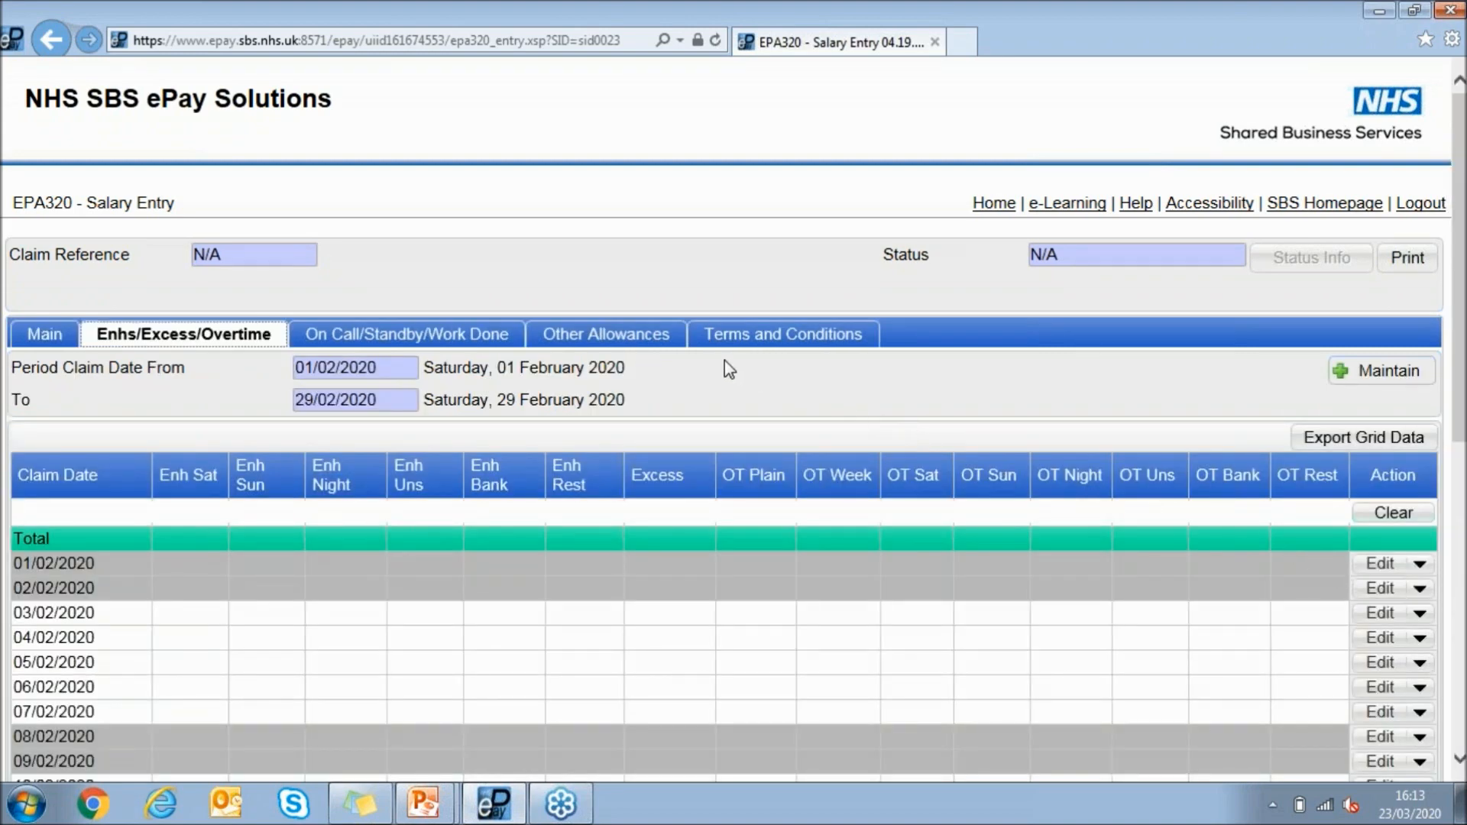
# Open a salary line for the claim's other allowances and set its claim date to 10/02/2020 - Monday
pyautogui.click(622, 348)
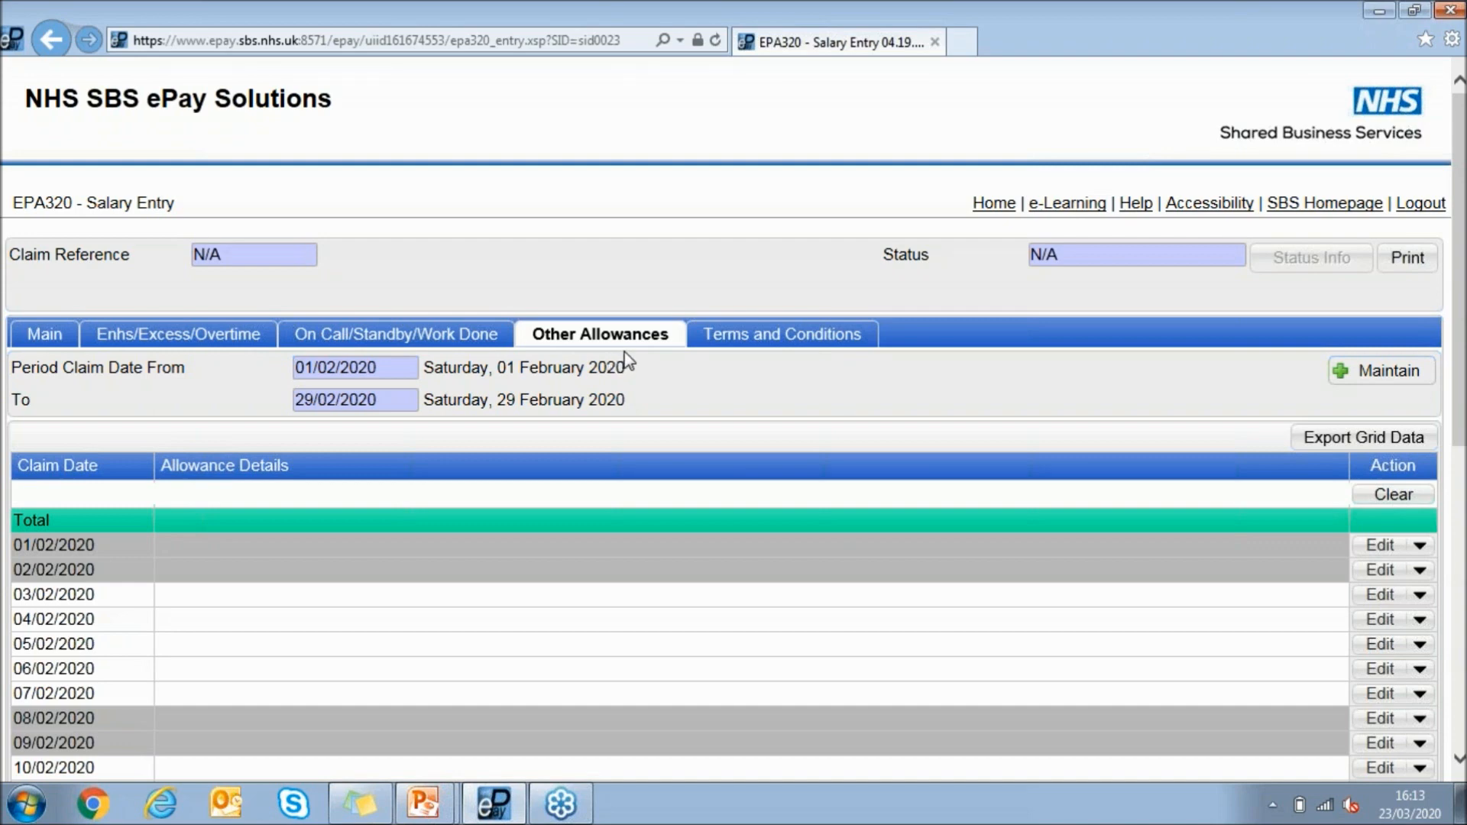
pyautogui.scroll(-3, 262, 468)
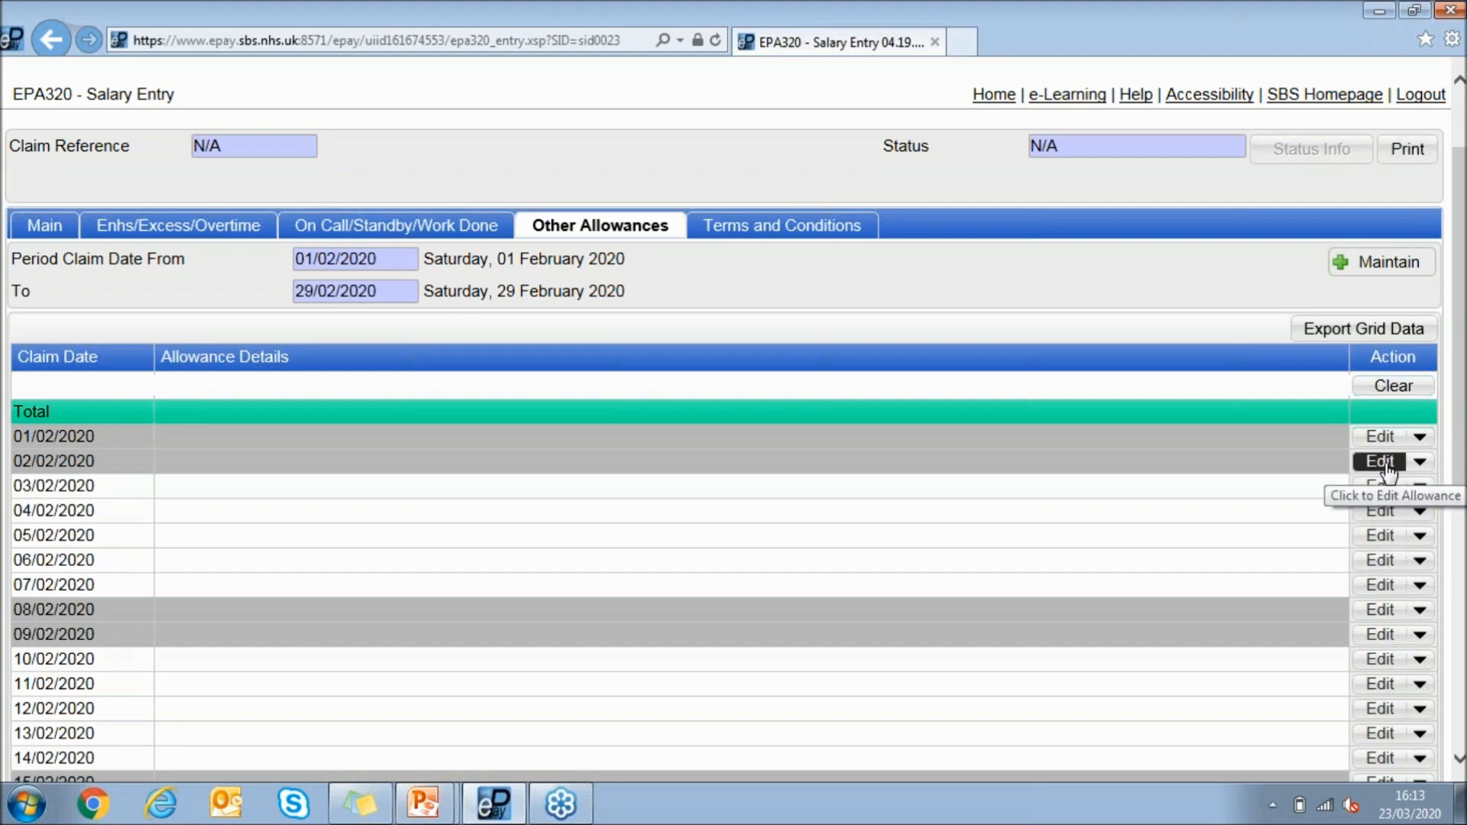
pyautogui.click(1361, 266)
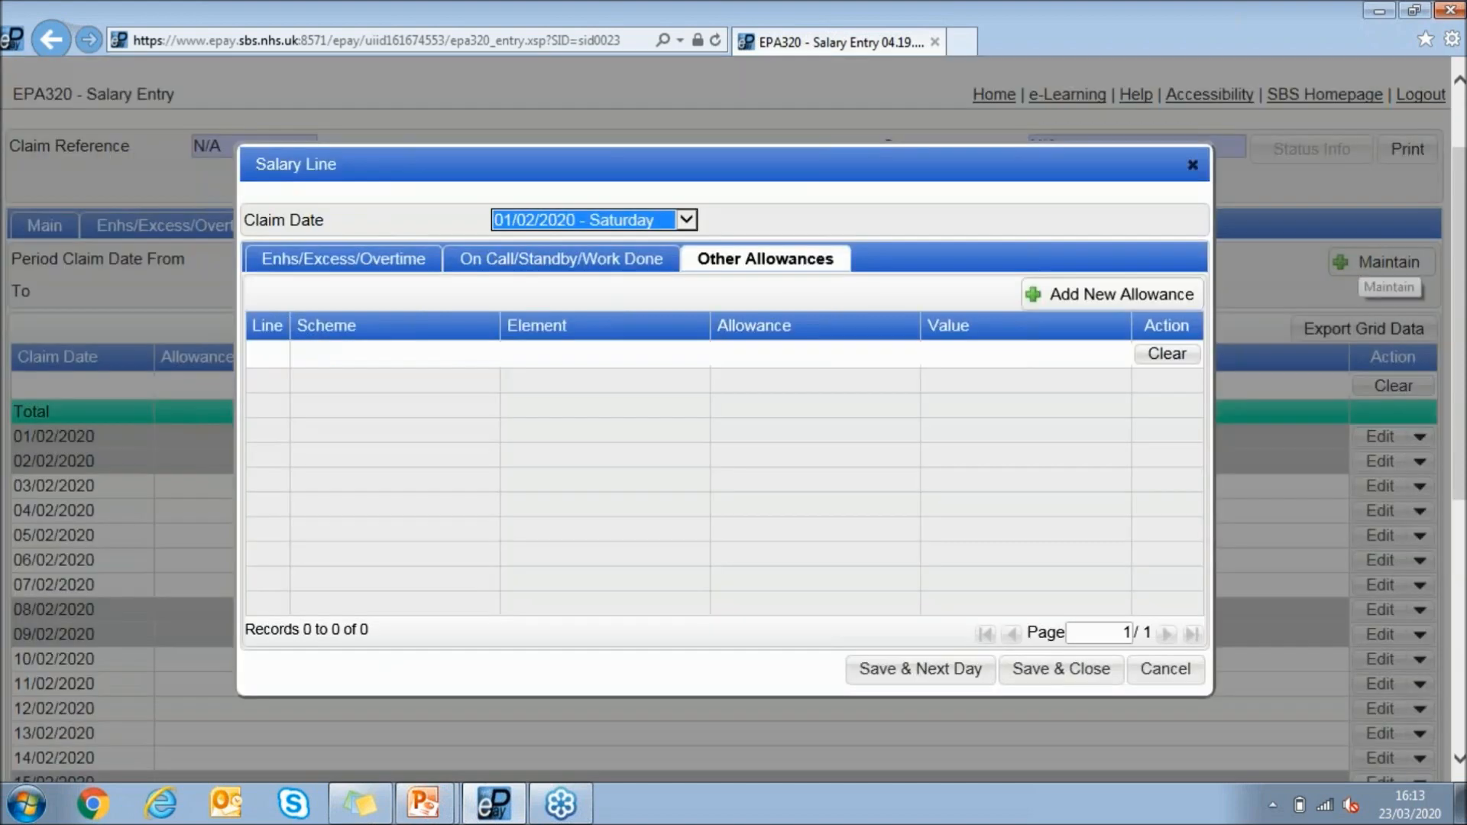
pyautogui.click(958, 206)
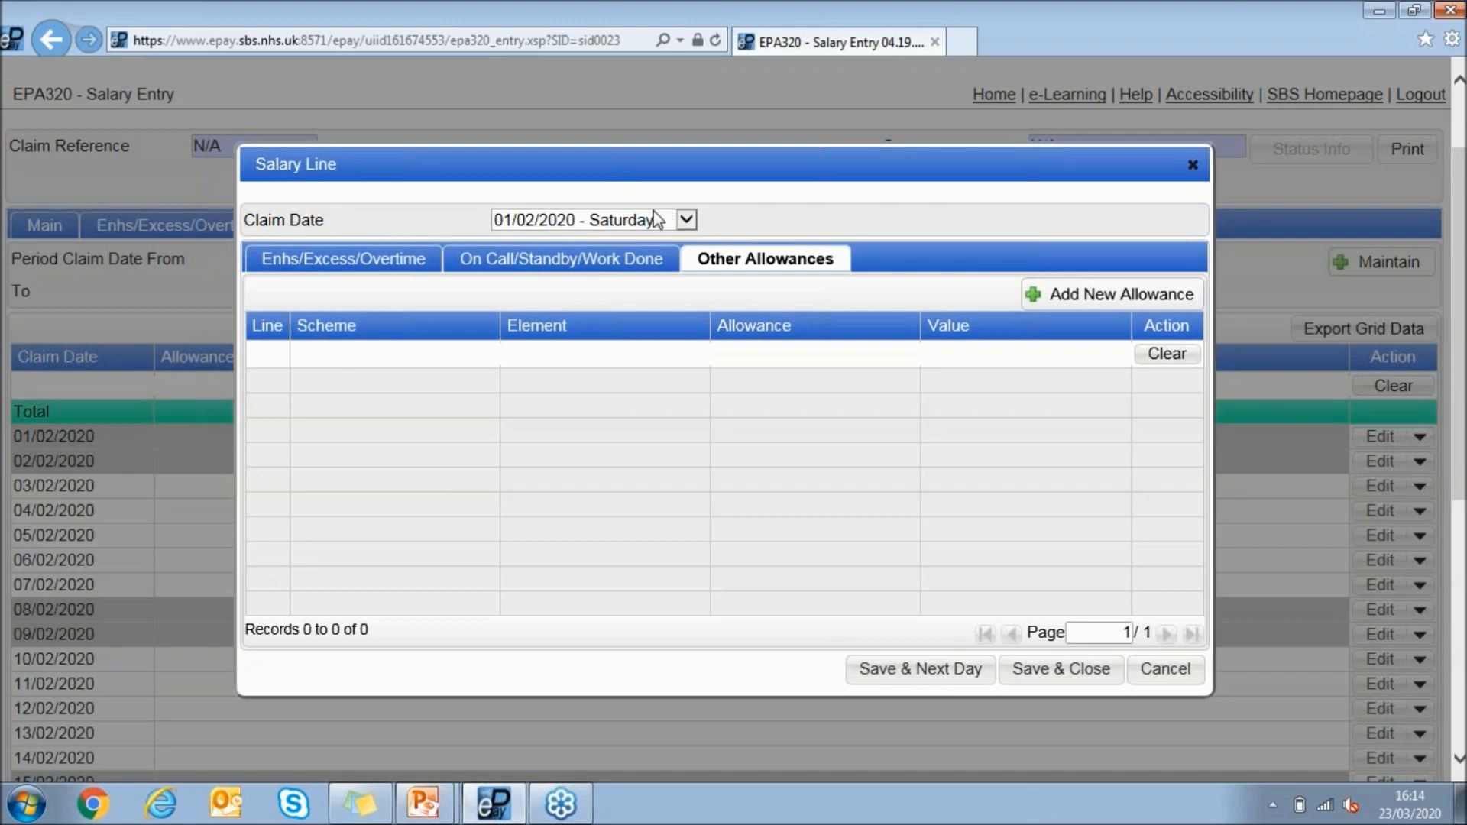
pyautogui.click(651, 221)
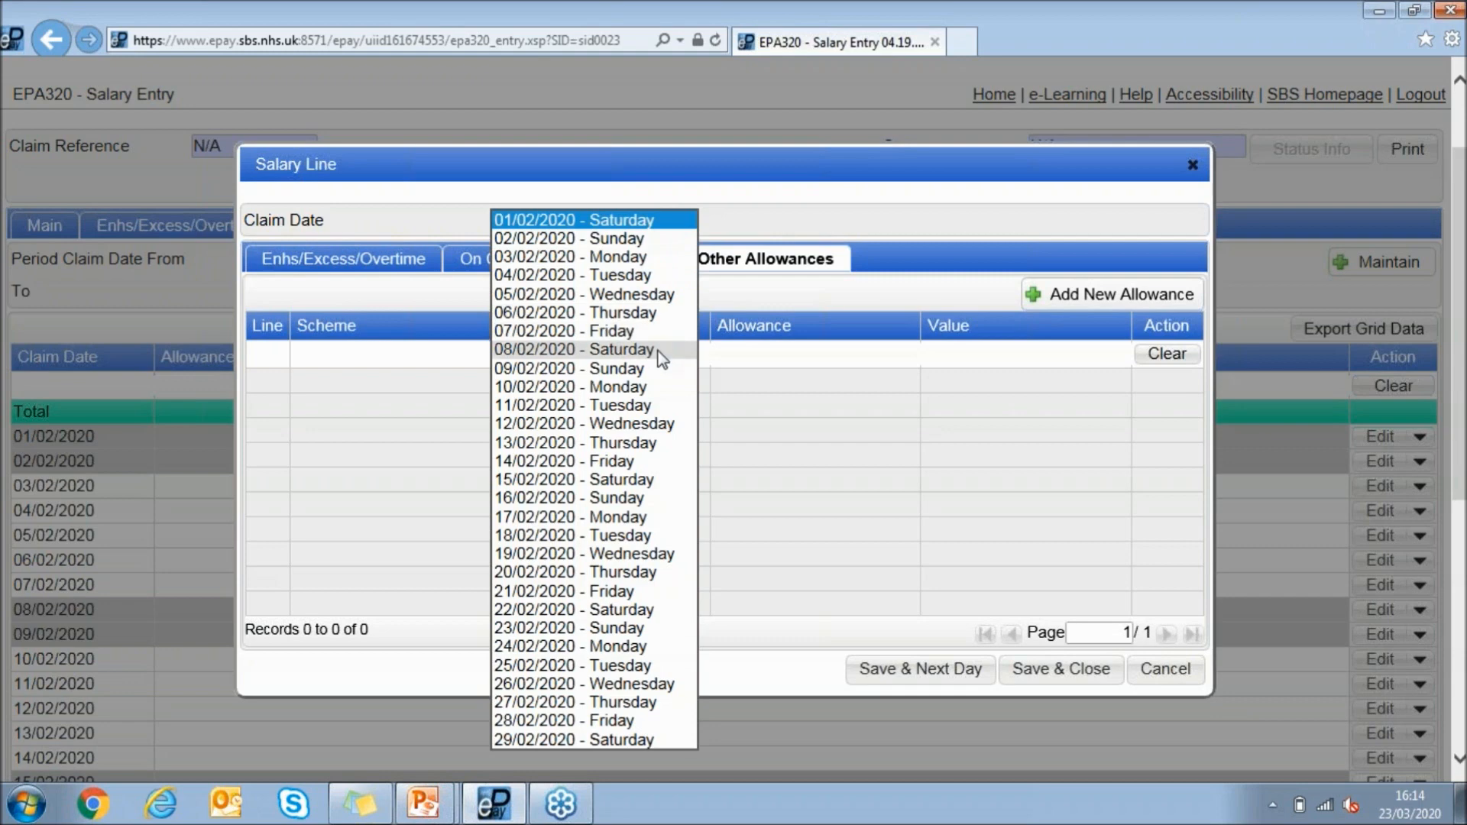
pyautogui.click(655, 393)
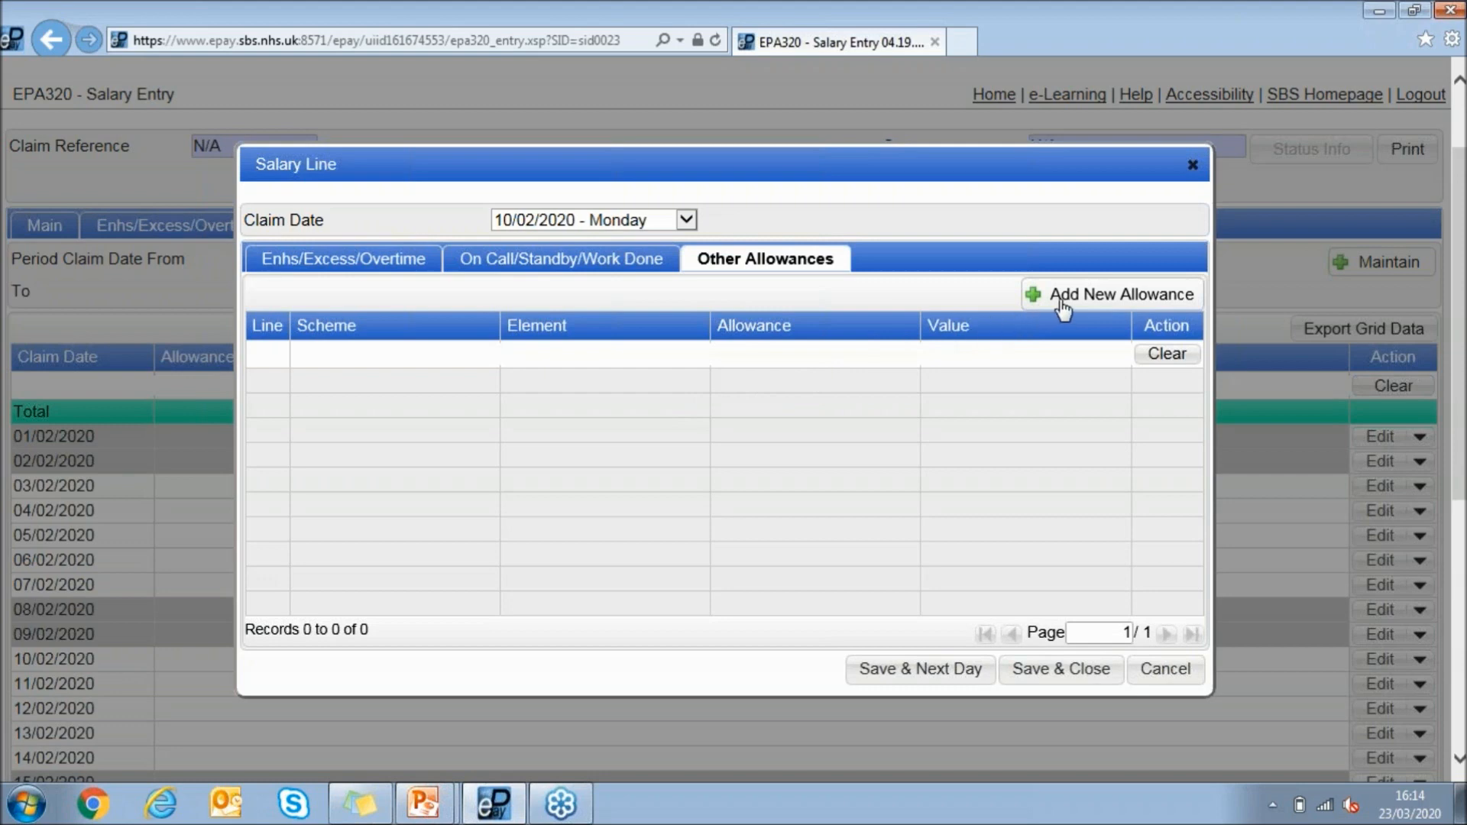
# Add an M&D Appraiser Rate allowance with 1.75 sessions worked, then save it and advance to the next day
pyautogui.click(1091, 306)
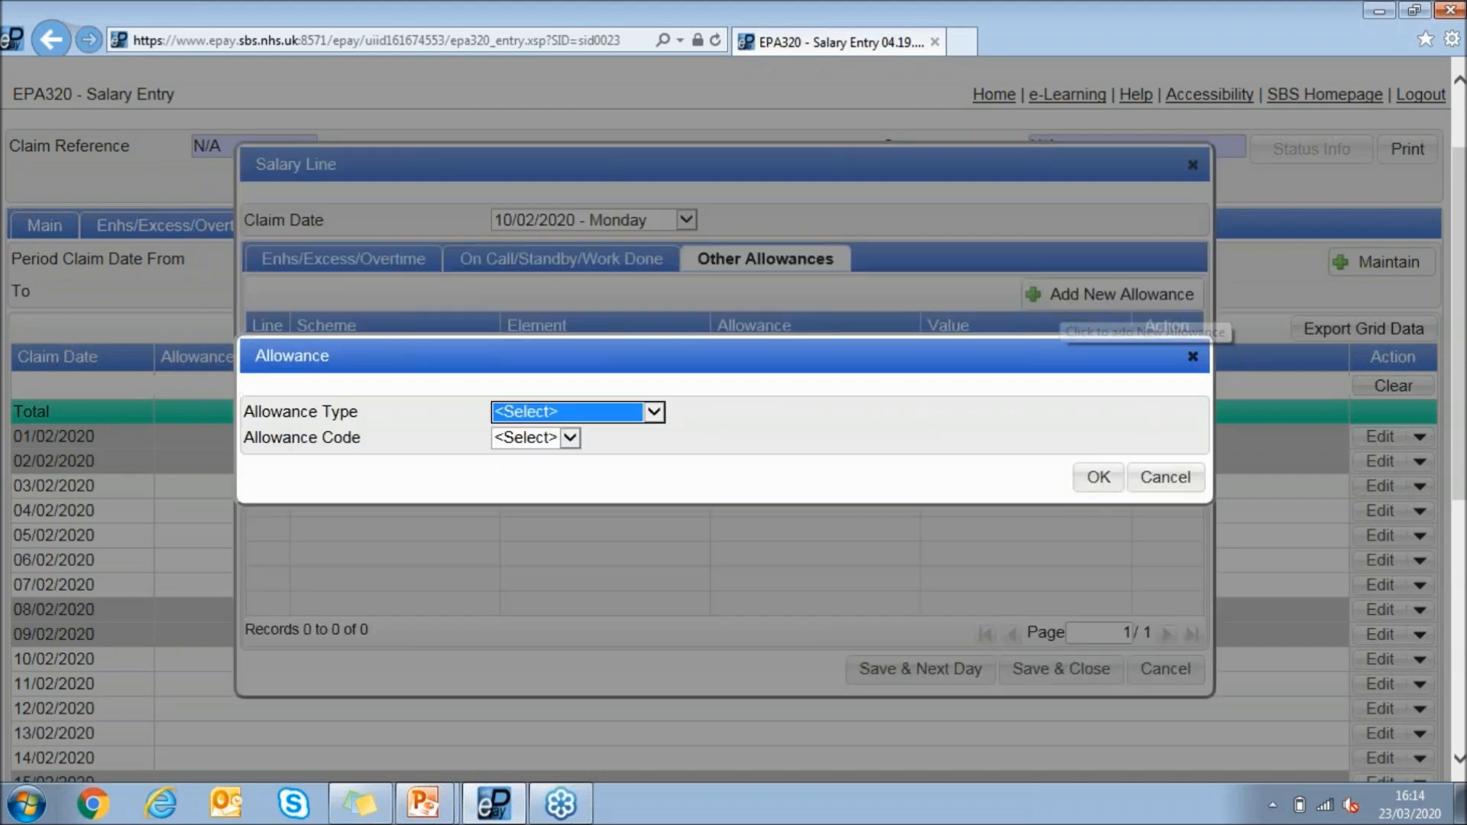
pyautogui.click(655, 413)
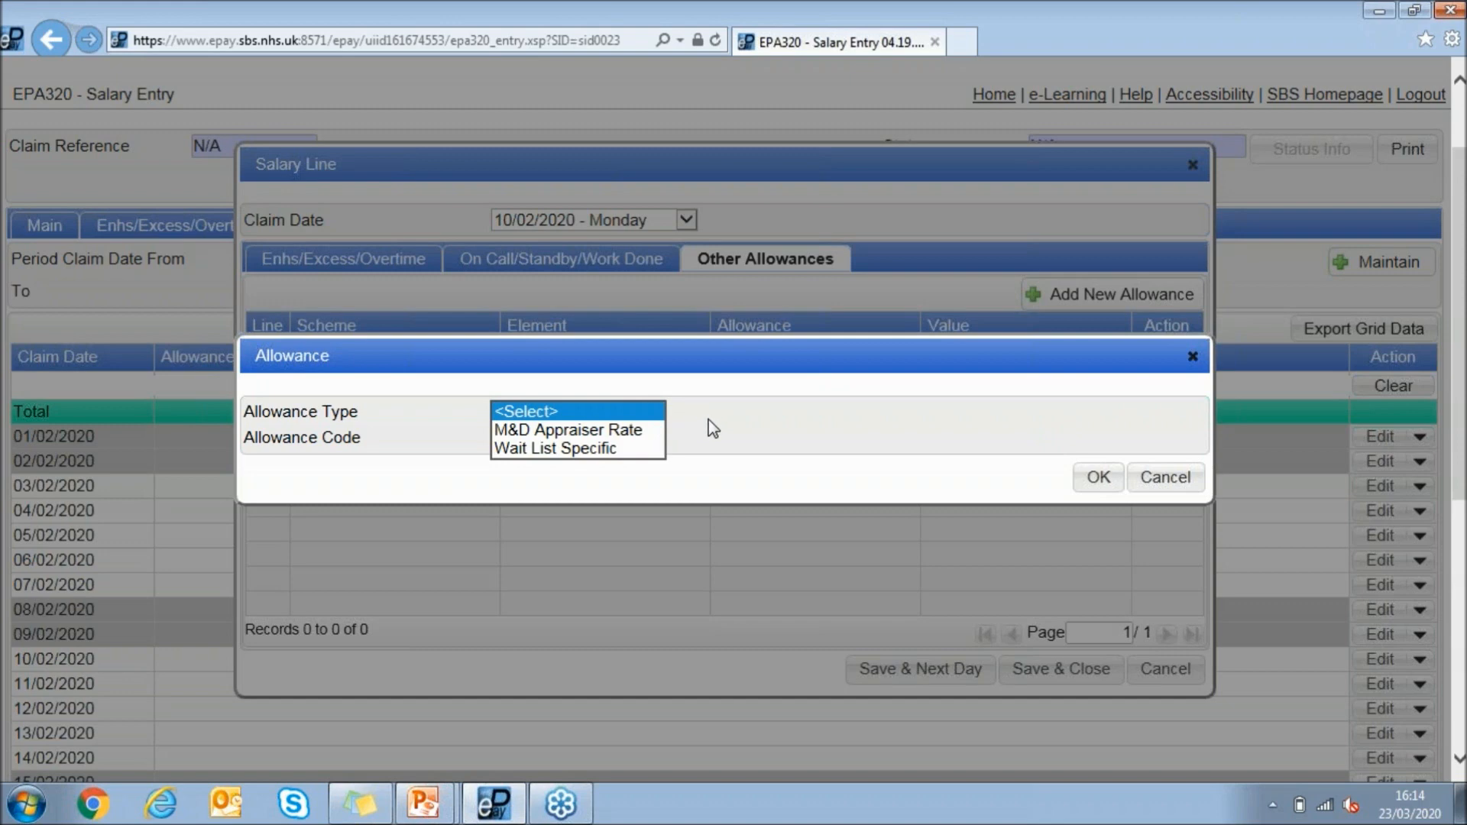
pyautogui.click(625, 432)
pyautogui.click(602, 450)
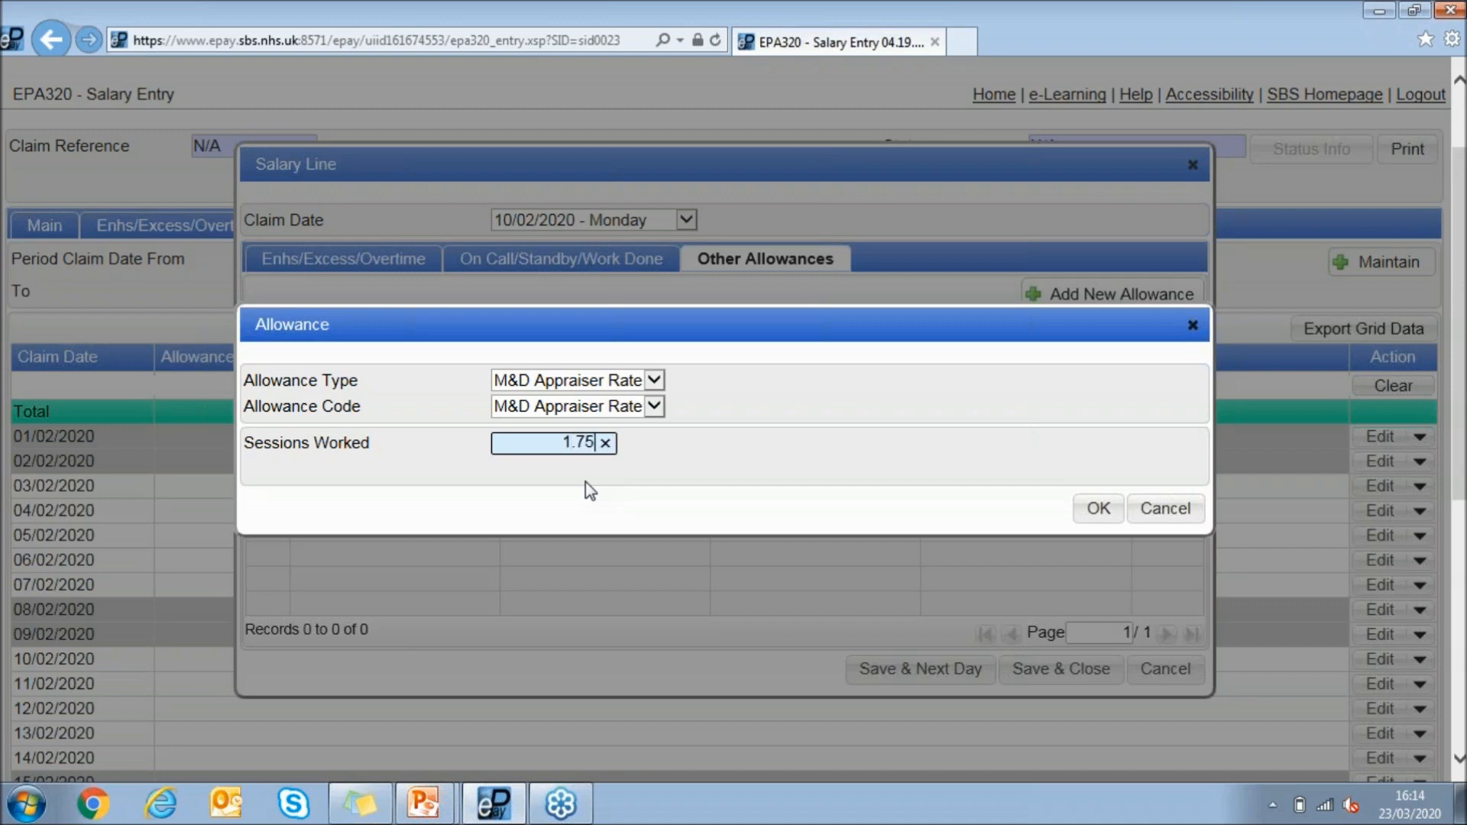
pyautogui.click(720, 492)
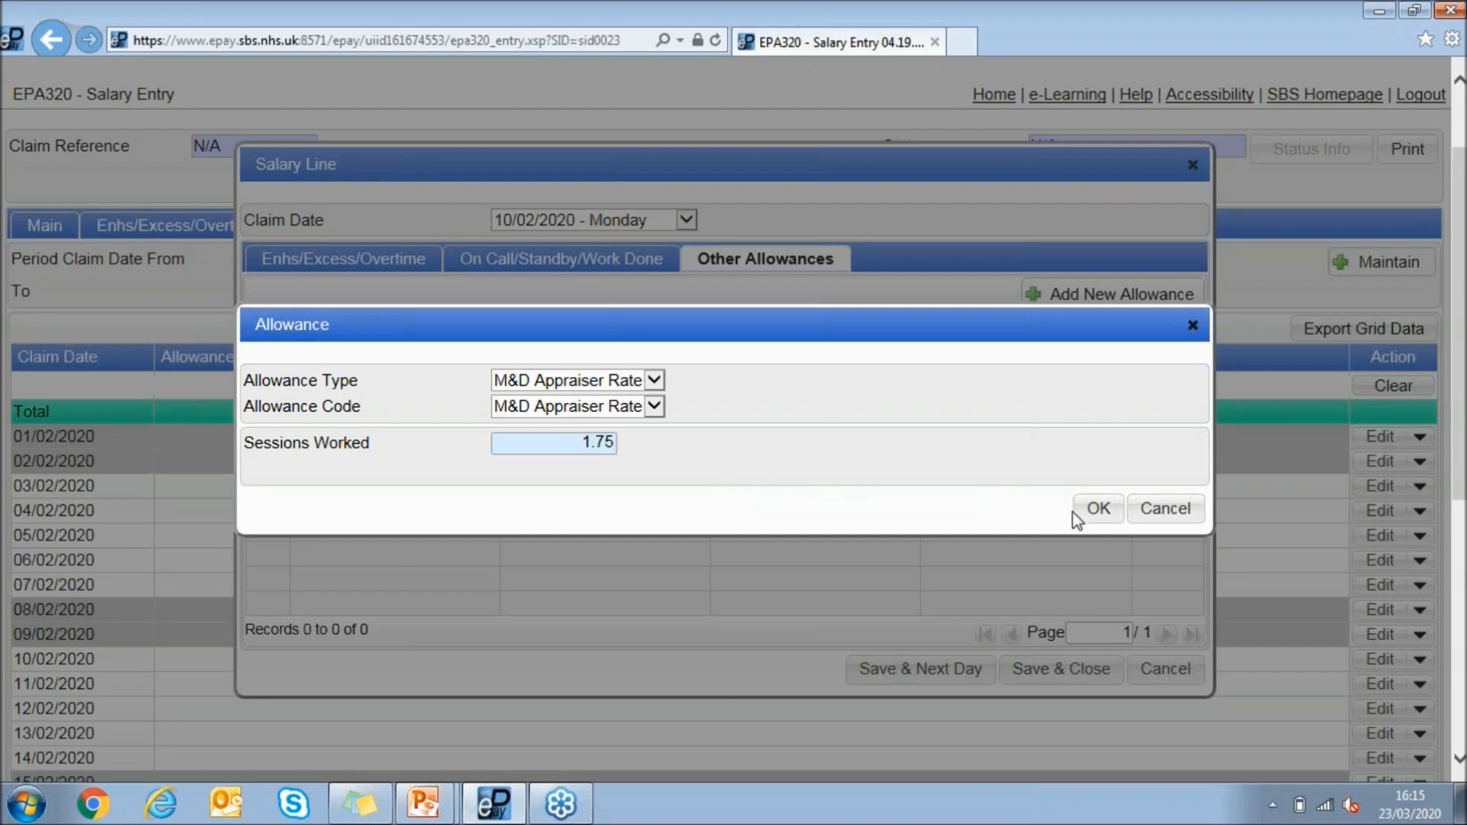
pyautogui.click(1097, 510)
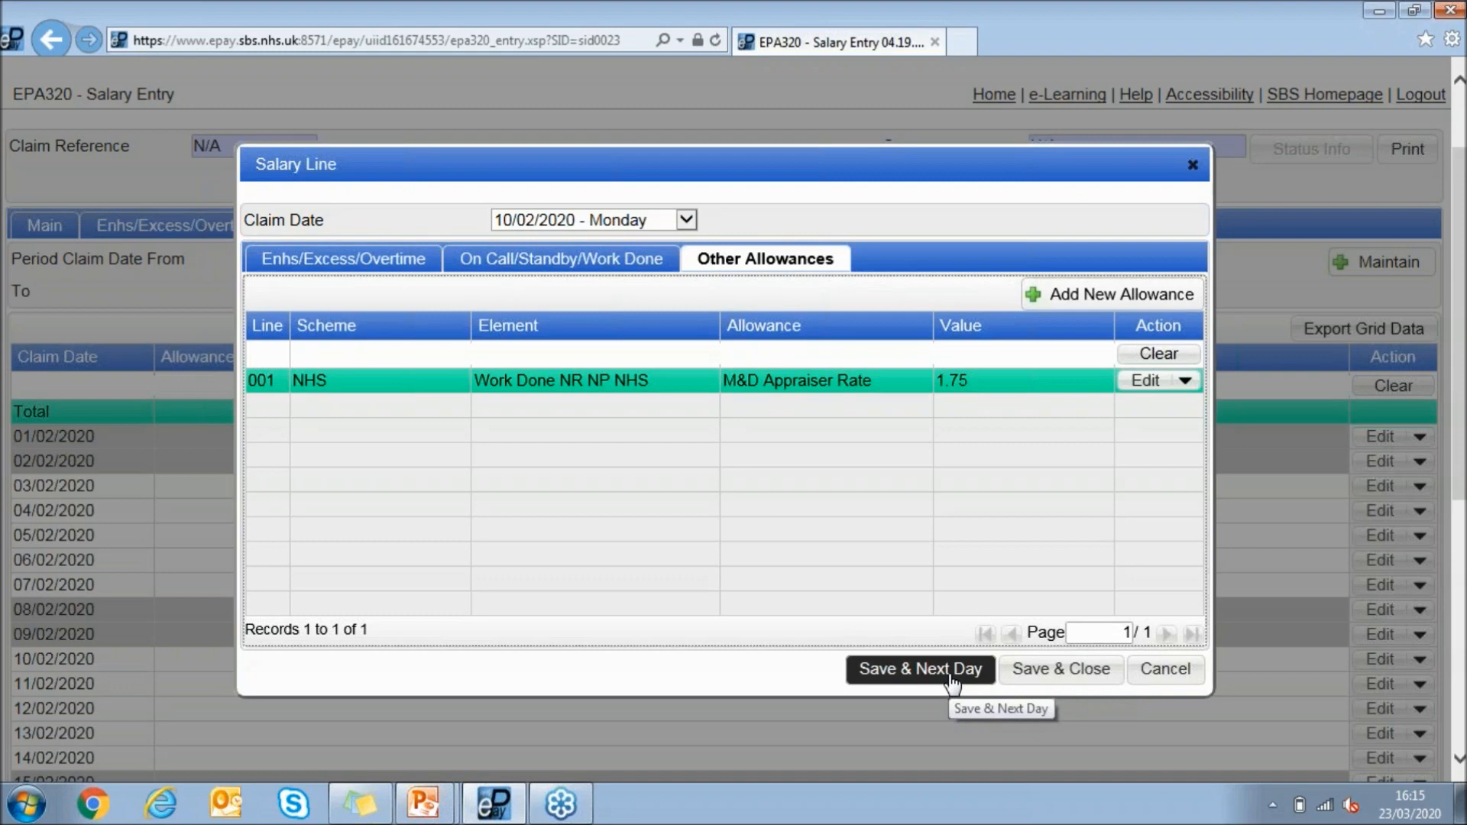
pyautogui.click(879, 669)
pyautogui.click(845, 187)
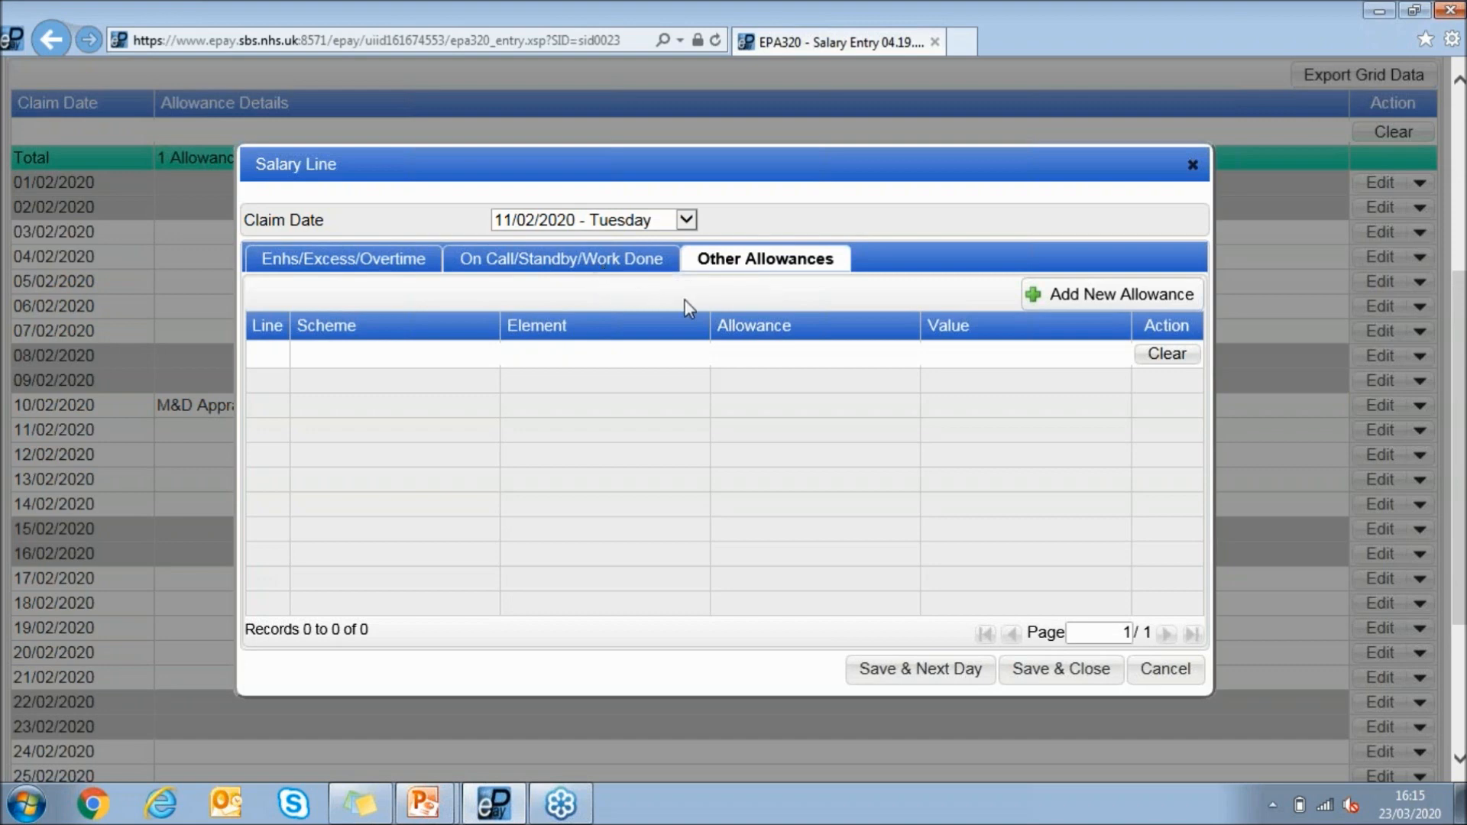
# Start an allowance for 11/02/2020 with type Wait List Specific and code Wait List Initiative Speciality Doctor
pyautogui.click(1043, 294)
pyautogui.click(632, 413)
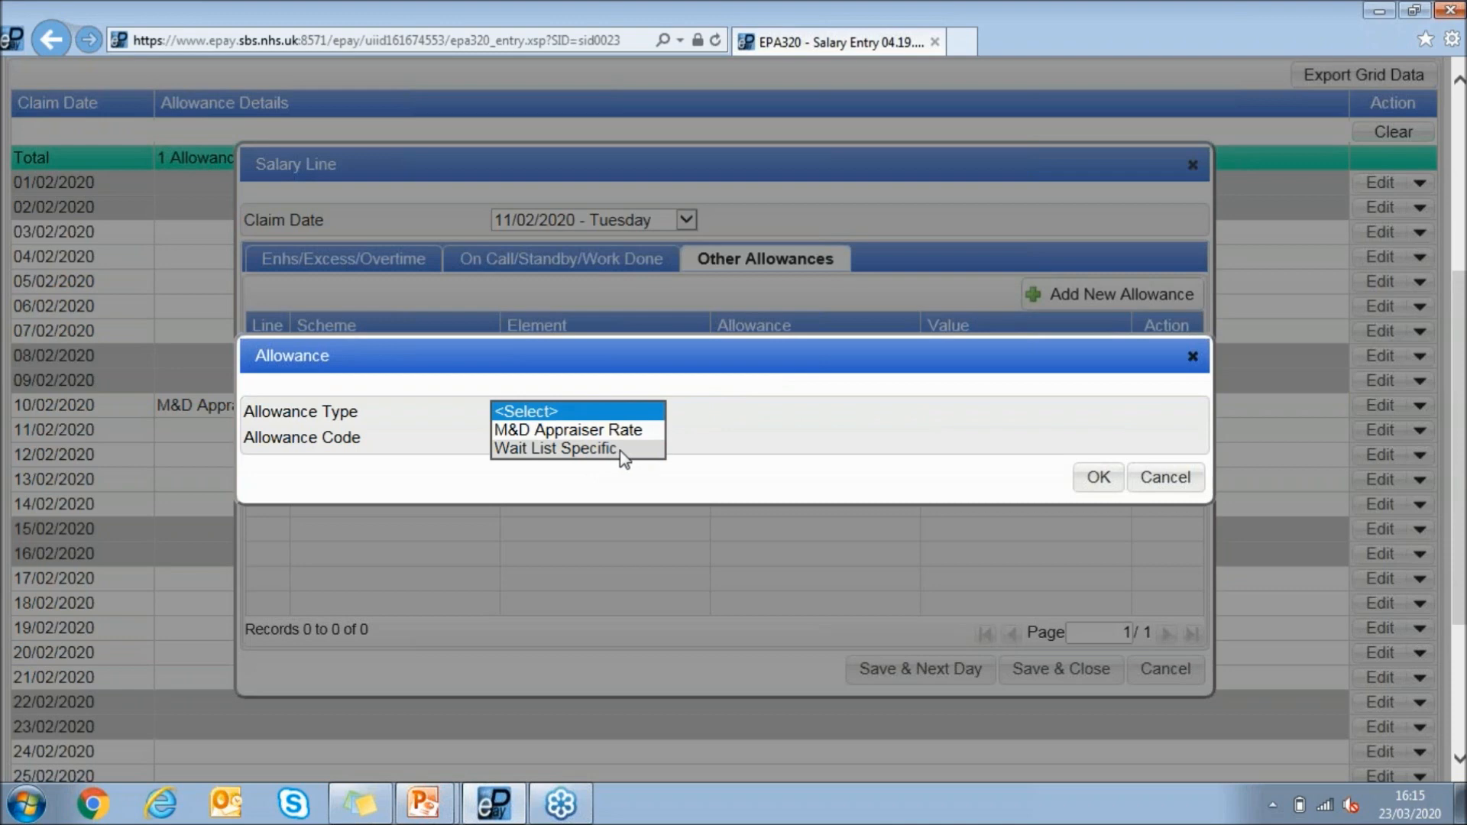
pyautogui.click(628, 449)
pyautogui.click(734, 438)
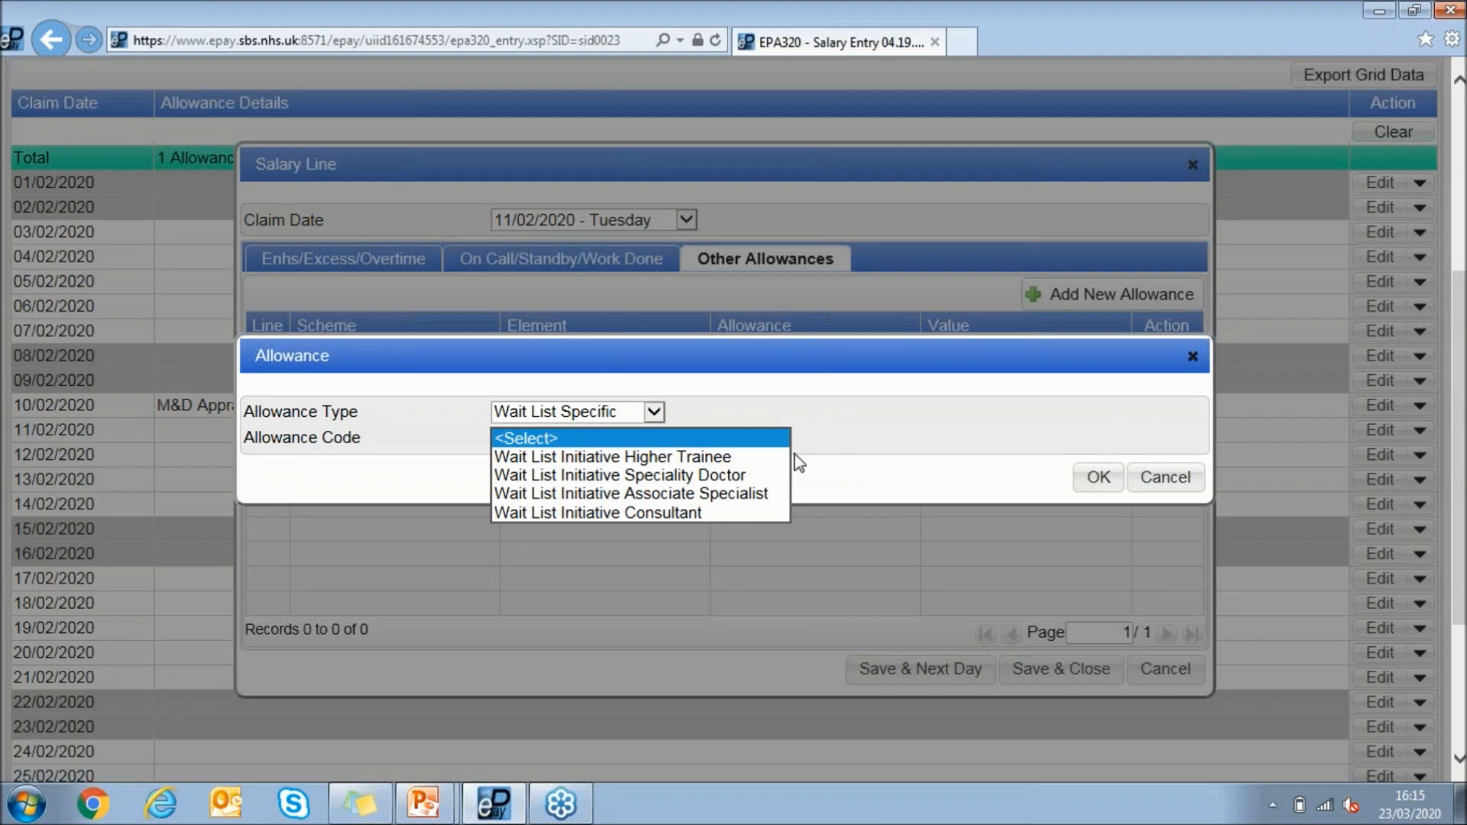
pyautogui.click(755, 479)
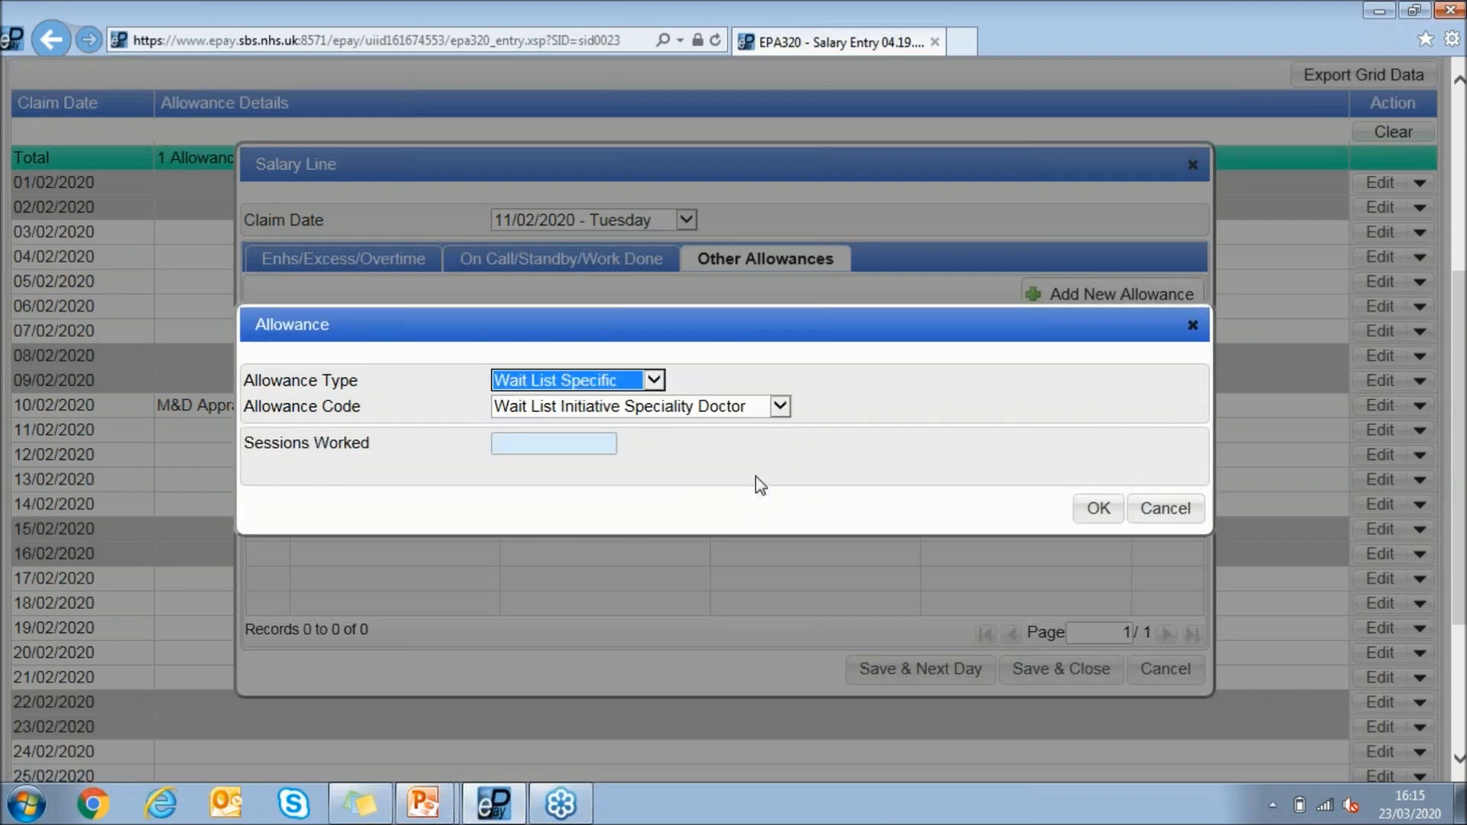
# Set the sessions worked to 2, confirm the allowance, and save and close the salary line
pyautogui.click(602, 449)
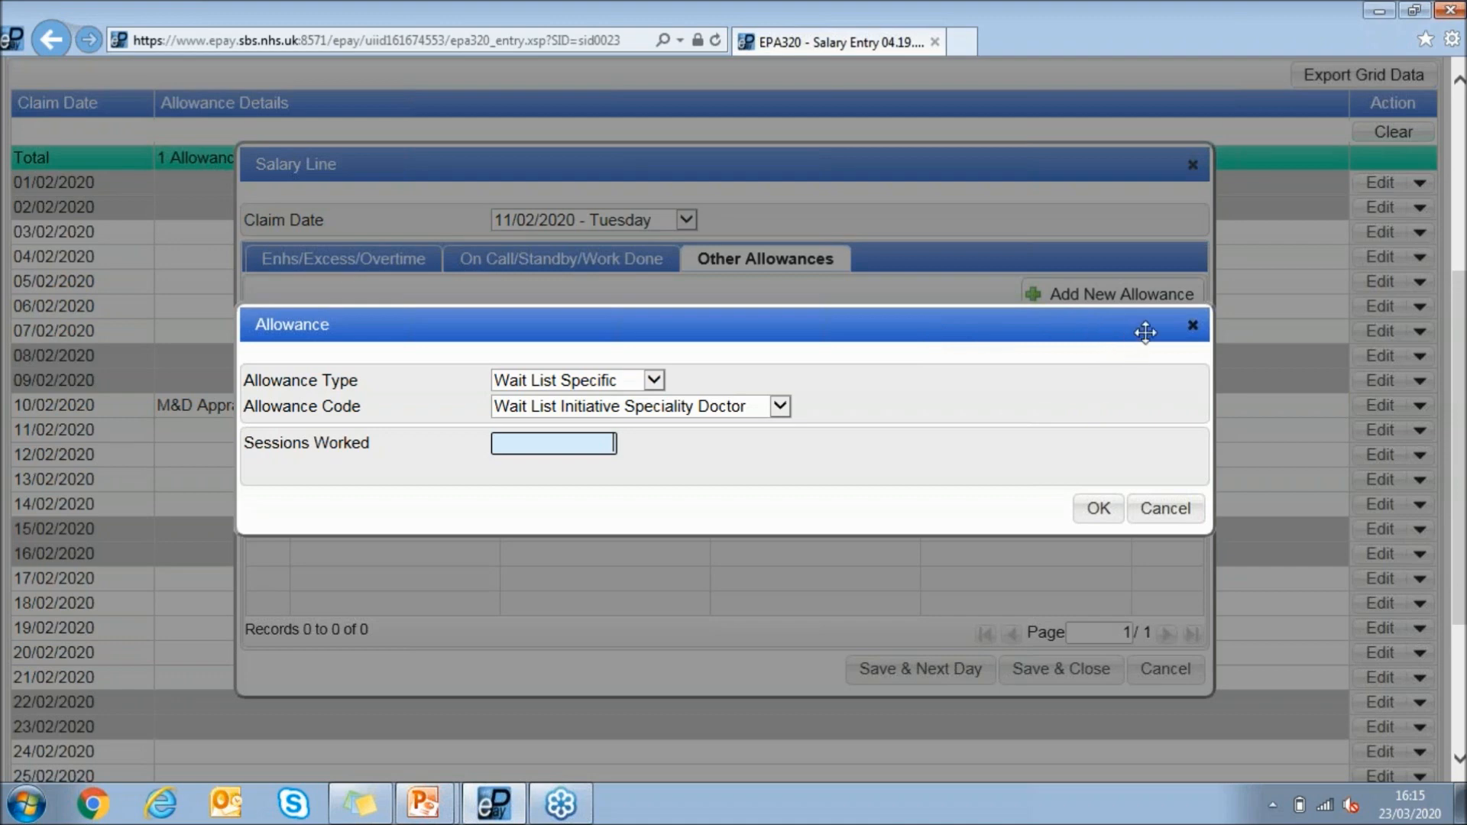
pyautogui.write('2')
pyautogui.press('Tab')
pyautogui.click(960, 413)
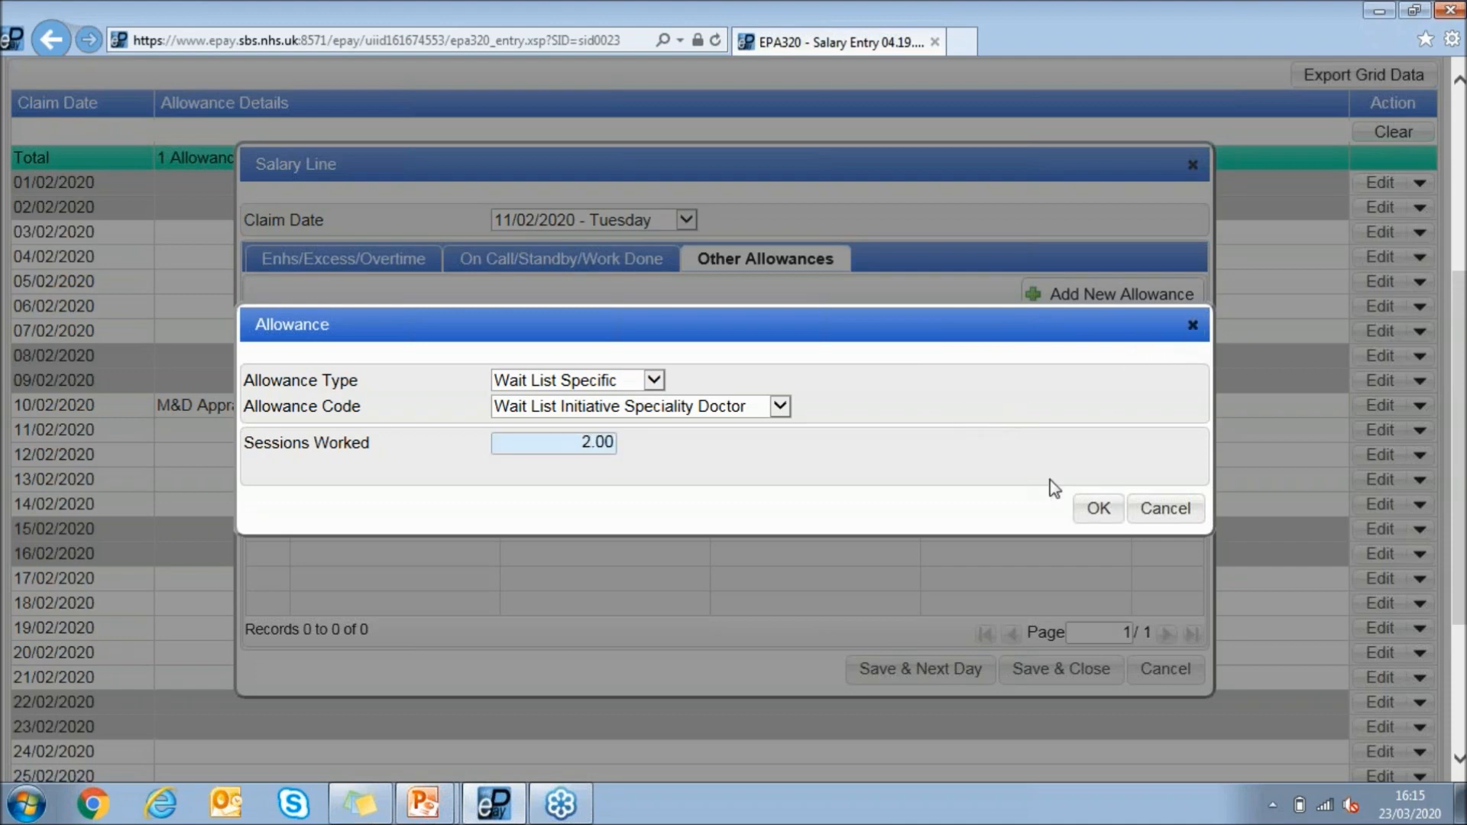
pyautogui.click(1100, 509)
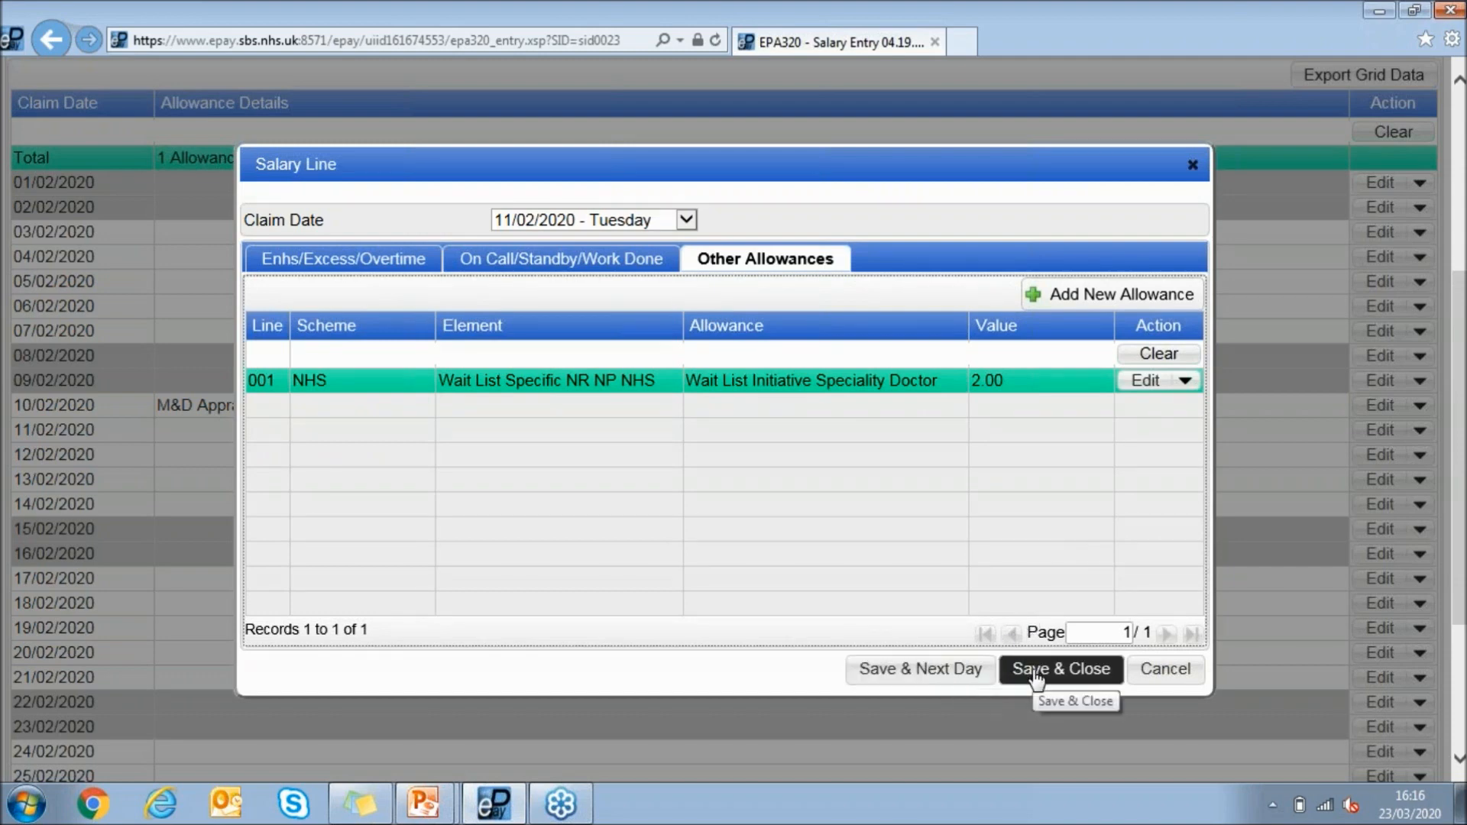
pyautogui.click(666, 223)
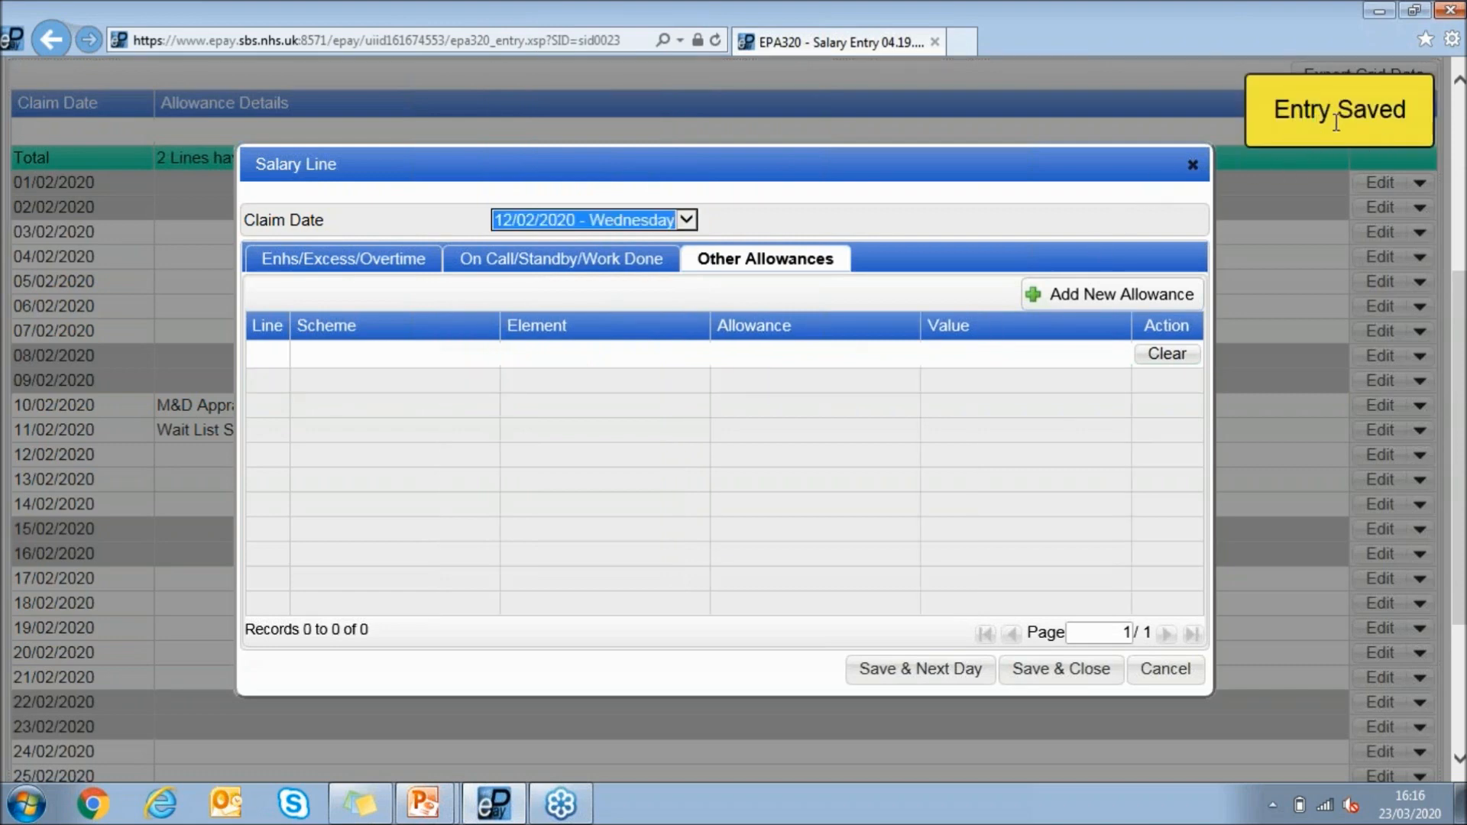
pyautogui.click(1066, 676)
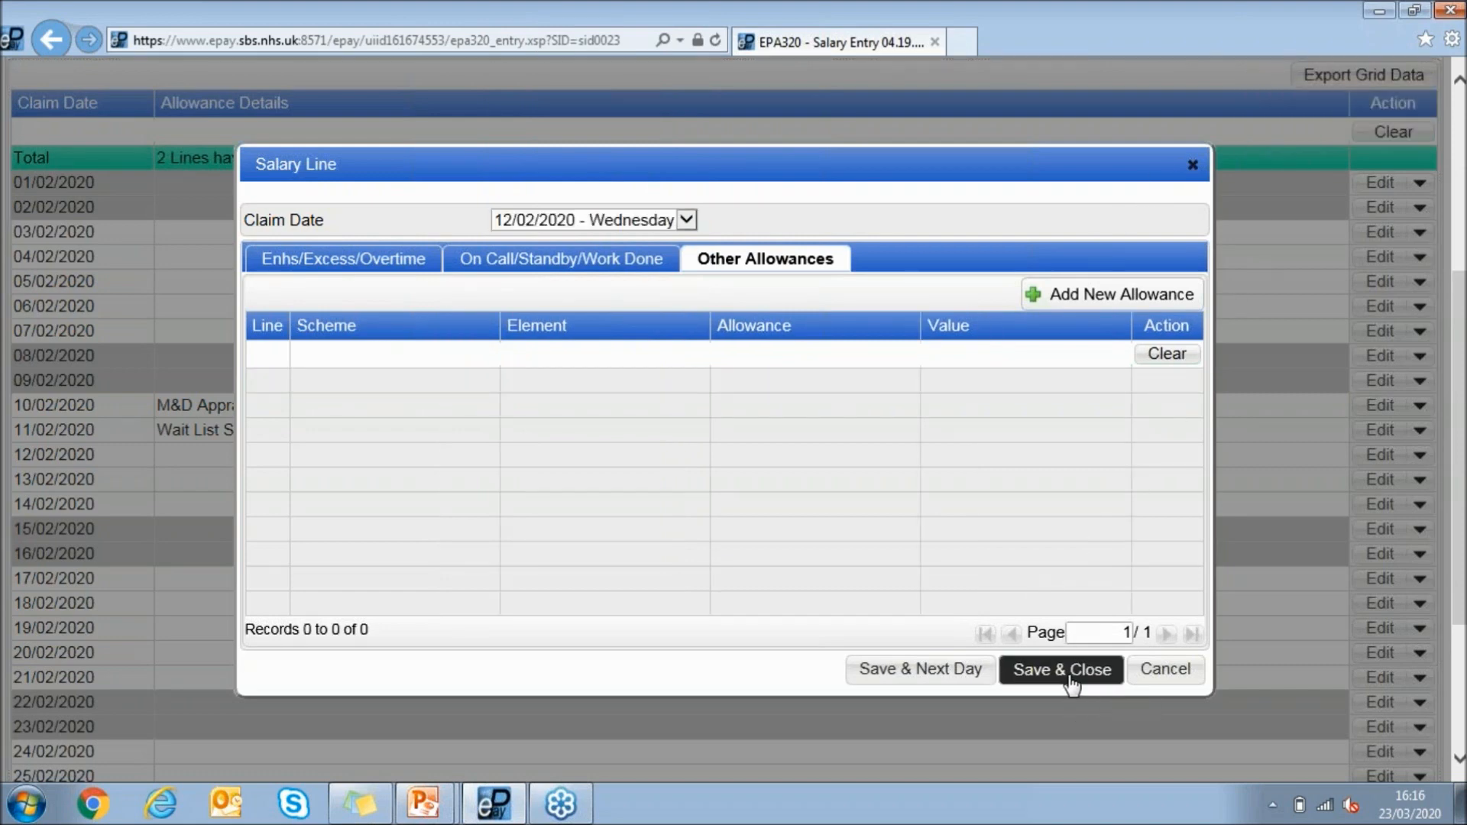
# Check the entered allowance lines, the claim reference and the status of the new salary claim
pyautogui.scroll(3, 971, 524)
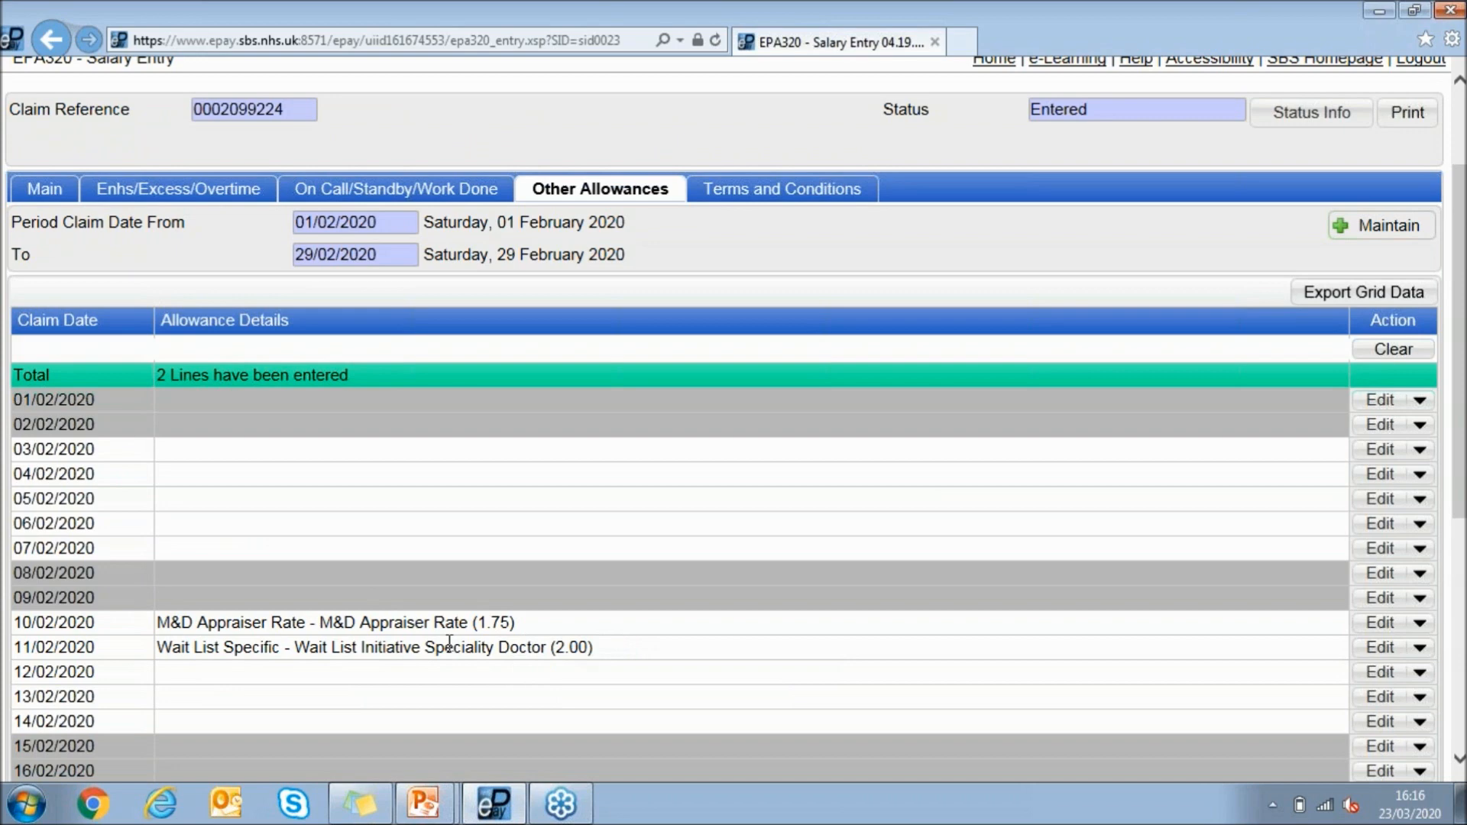
pyautogui.scroll(2, 541, 646)
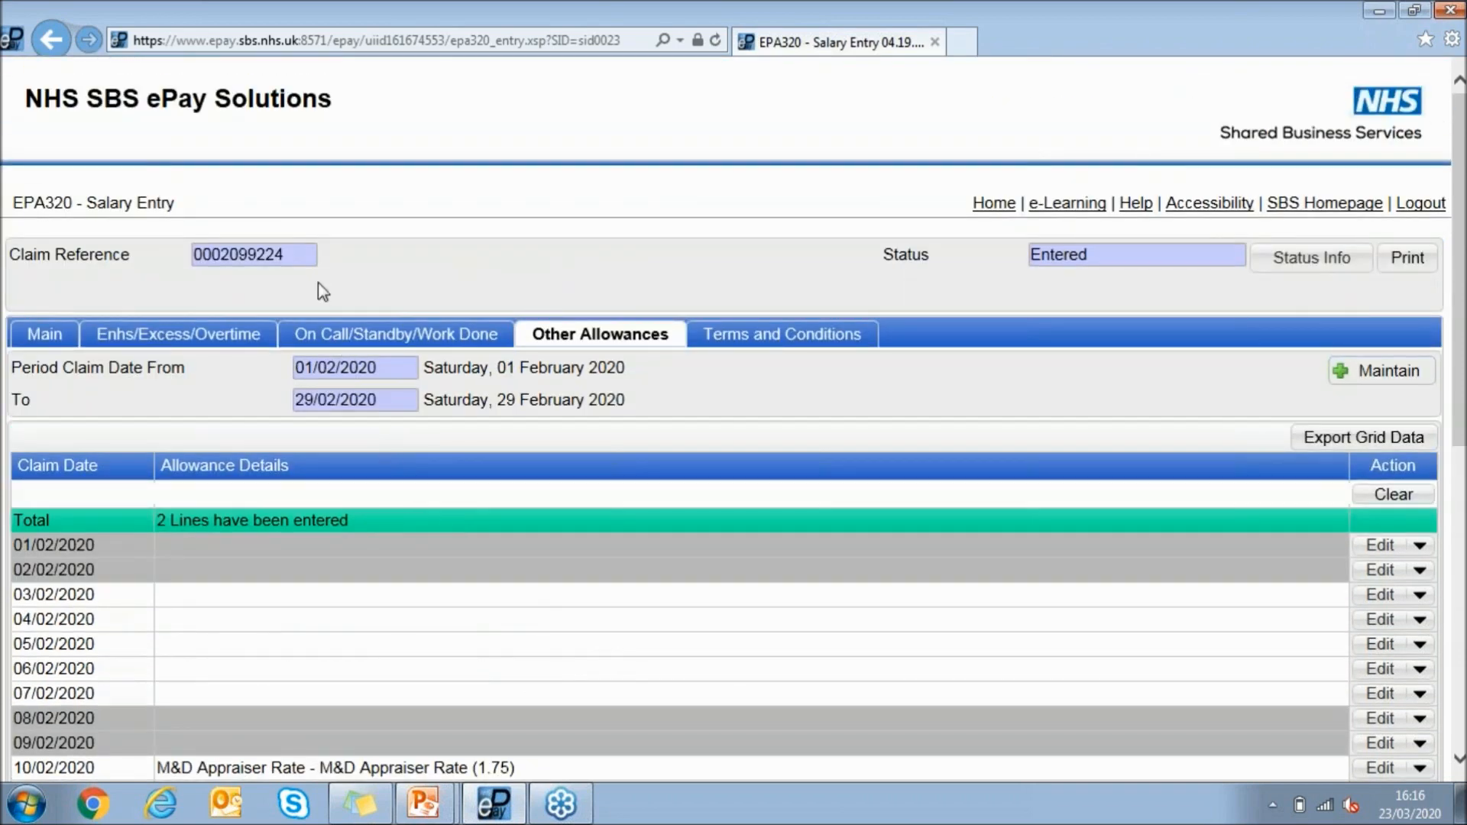
pyautogui.moveTo(291, 254); pyautogui.dragTo(191, 256)
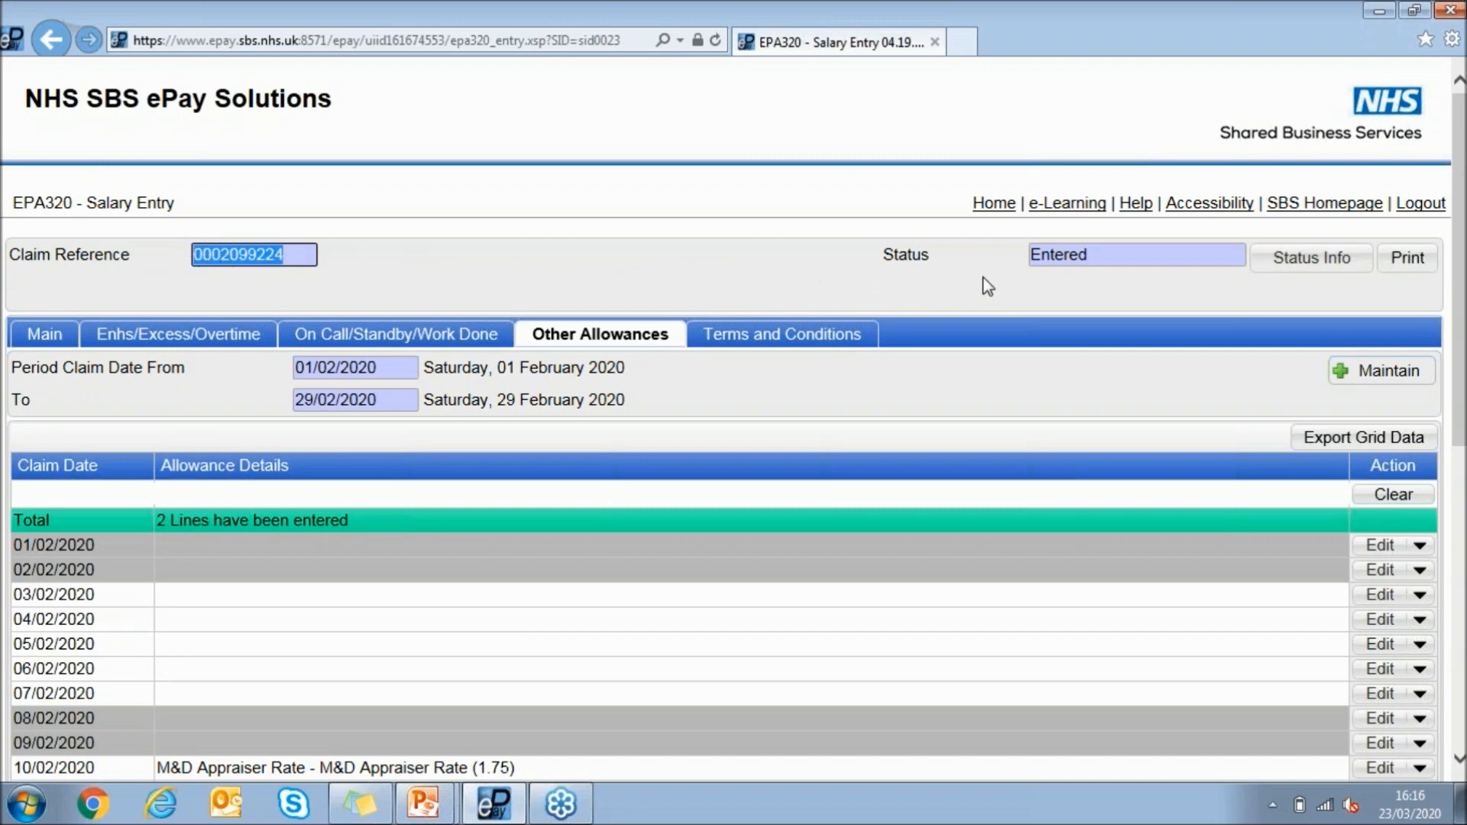
# Return to the home page and open the salary claim entered on 23/03/2020 from My Salary Claims
pyautogui.click(993, 205)
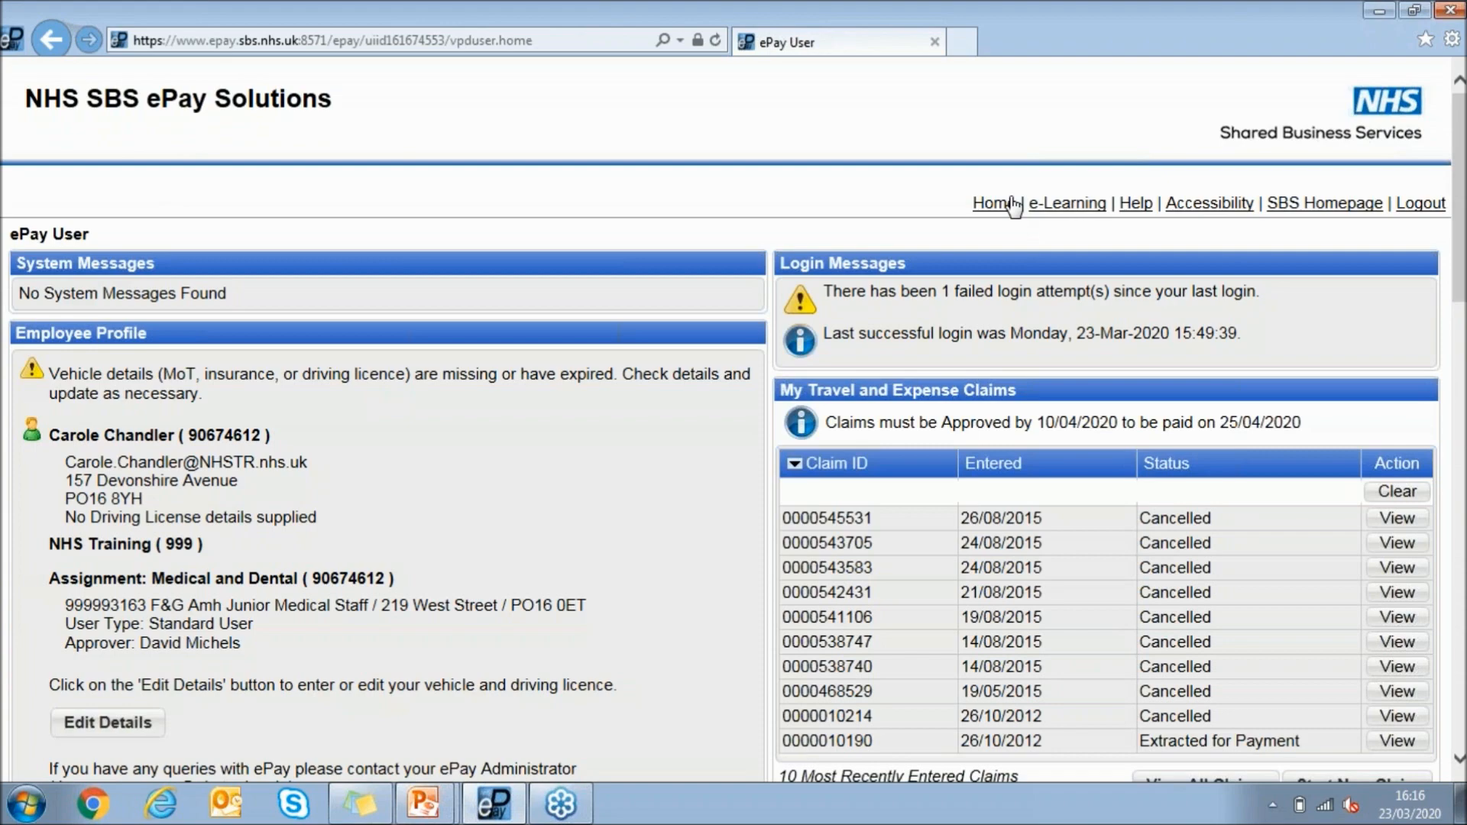
pyautogui.scroll(-5, 1031, 265)
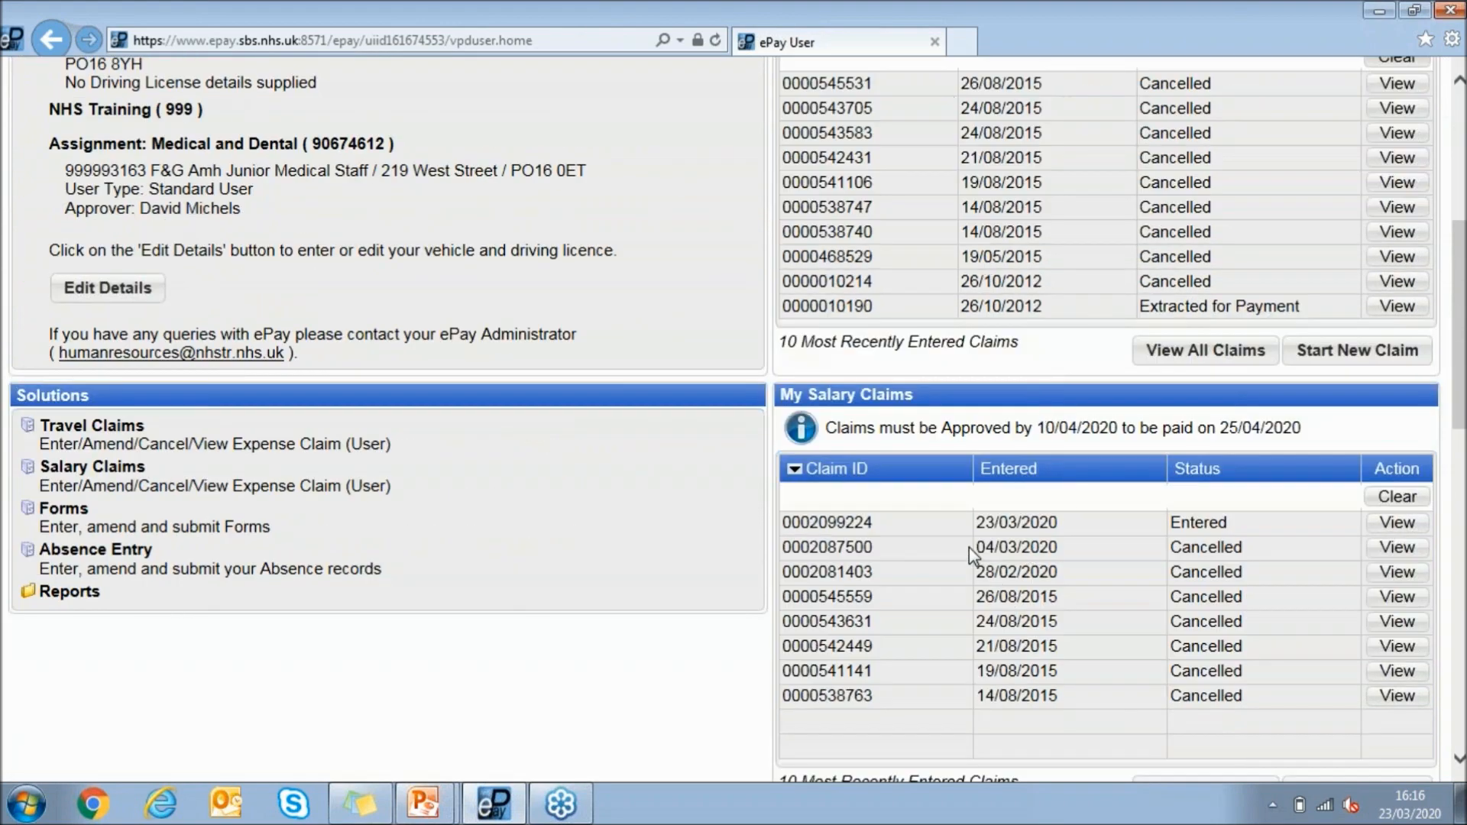
pyautogui.click(946, 527)
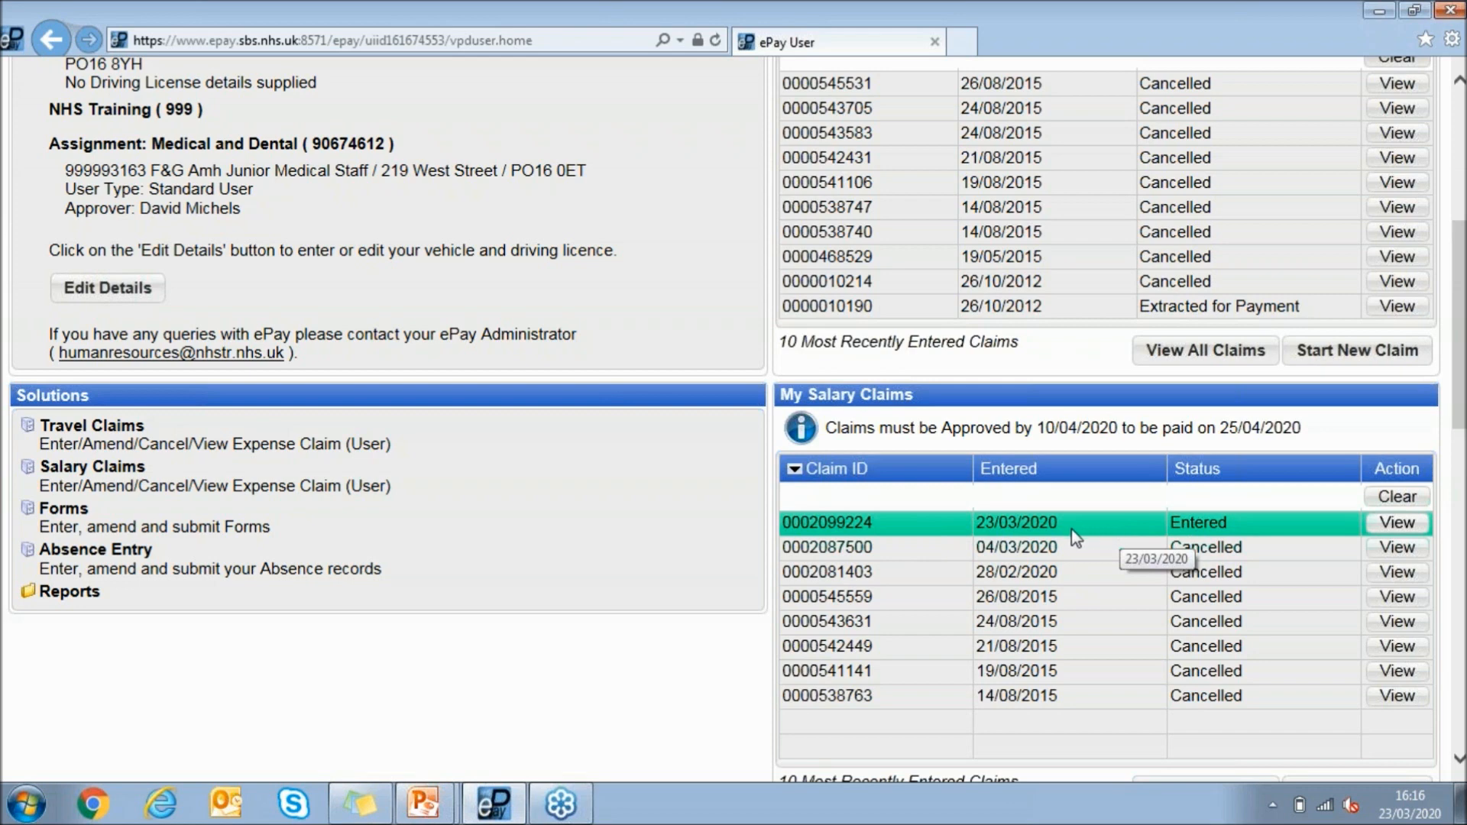
pyautogui.click(1397, 523)
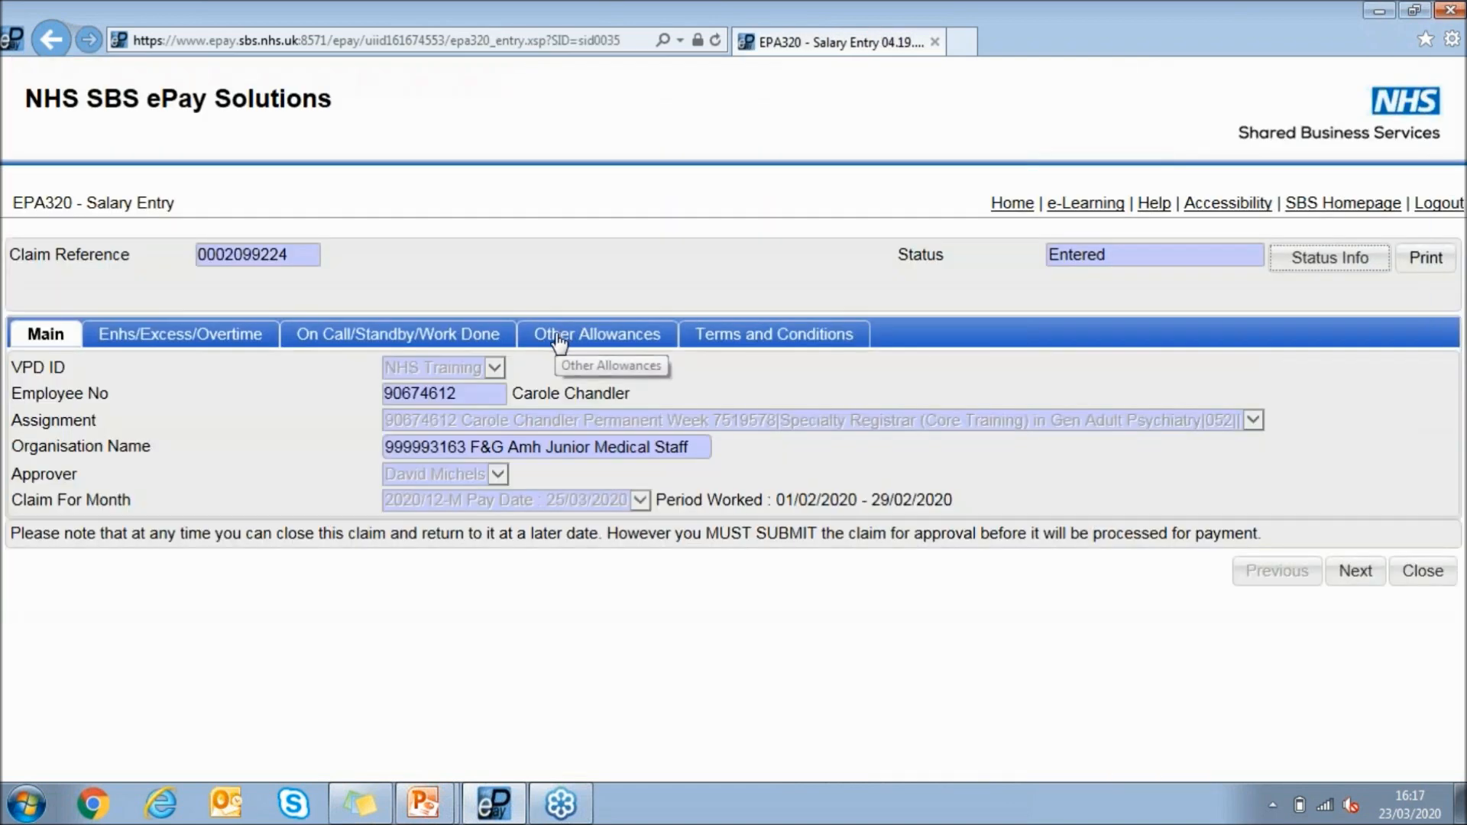
# View the claim's other allowances and bring up the available actions for the 11/02/2020 line
pyautogui.click(564, 342)
pyautogui.scroll(-3, 544, 378)
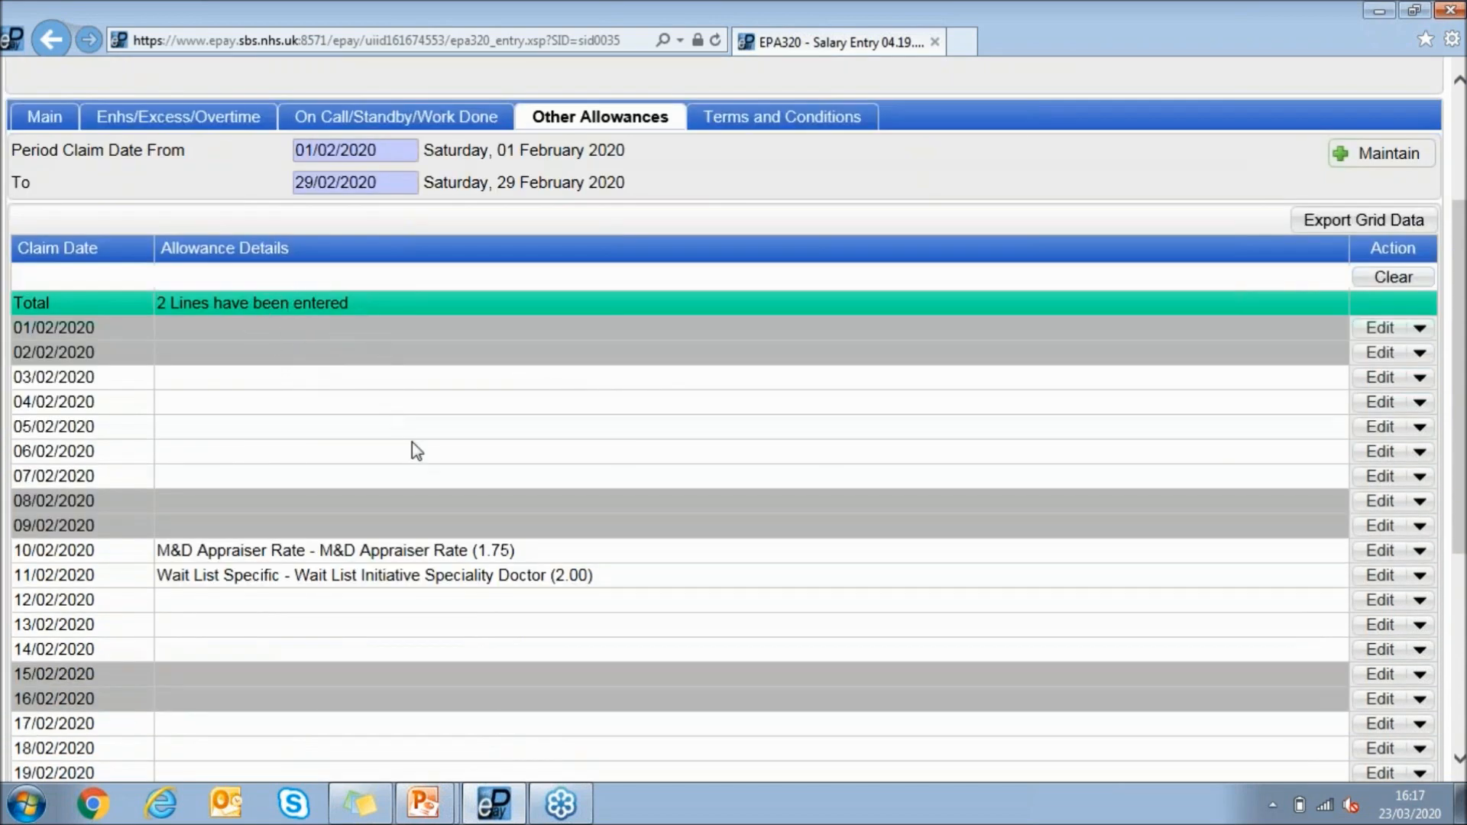
pyautogui.scroll(-2, 504, 463)
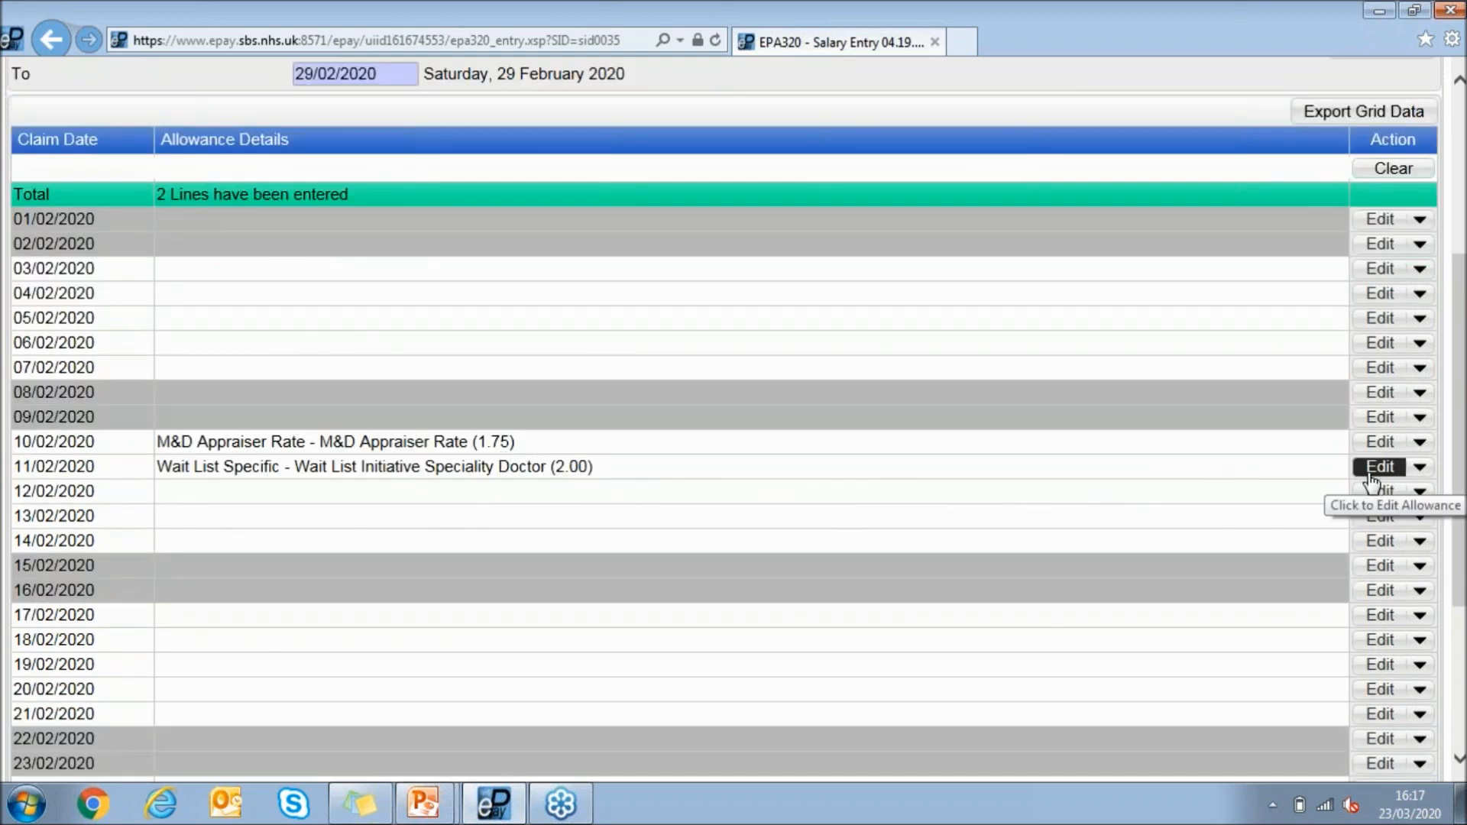
pyautogui.click(1427, 478)
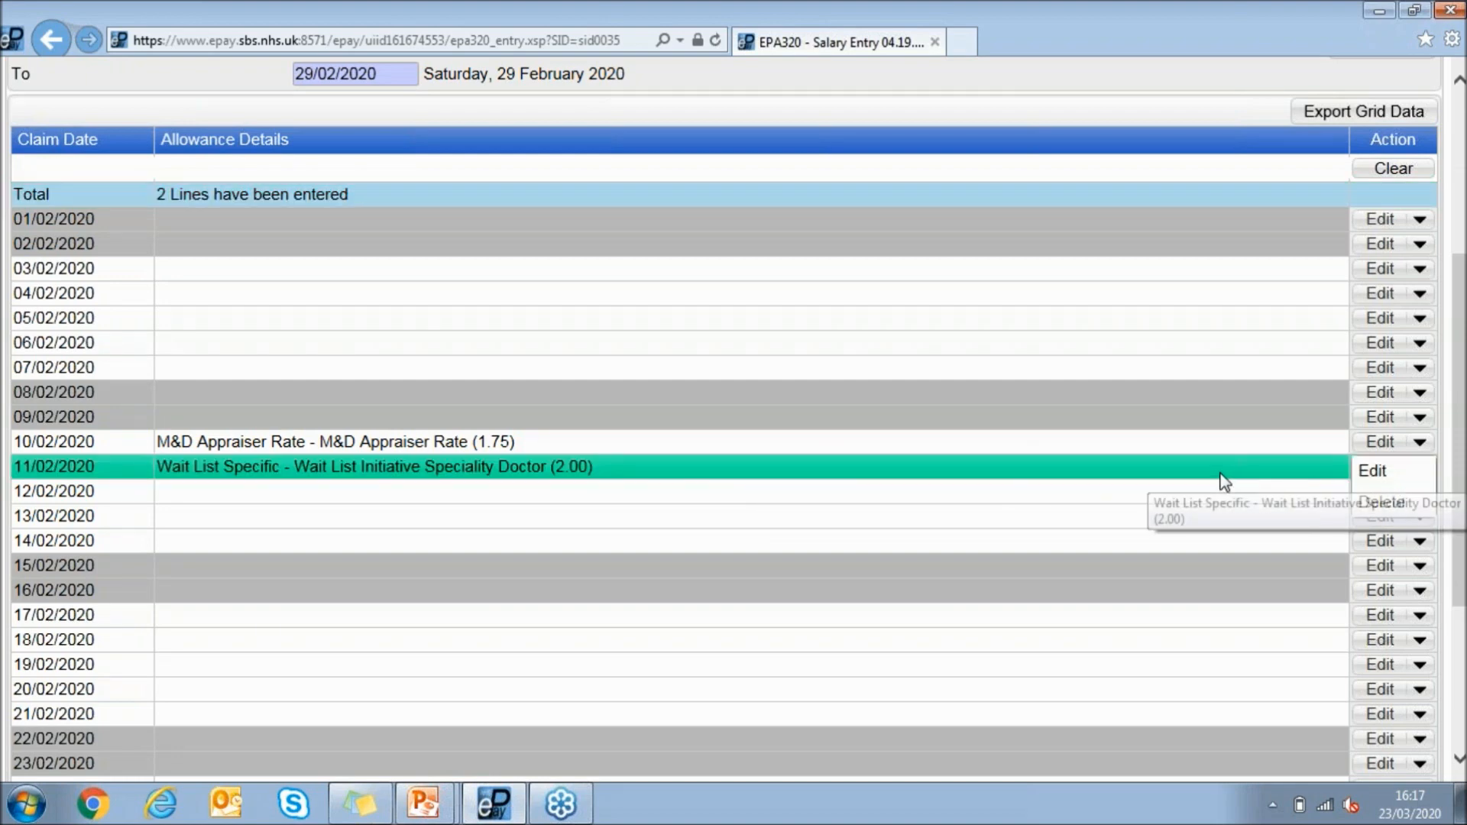
# Confirm the contracted details and both declarations in the claim's terms and conditions, and submit the salary claim
pyautogui.click(1149, 501)
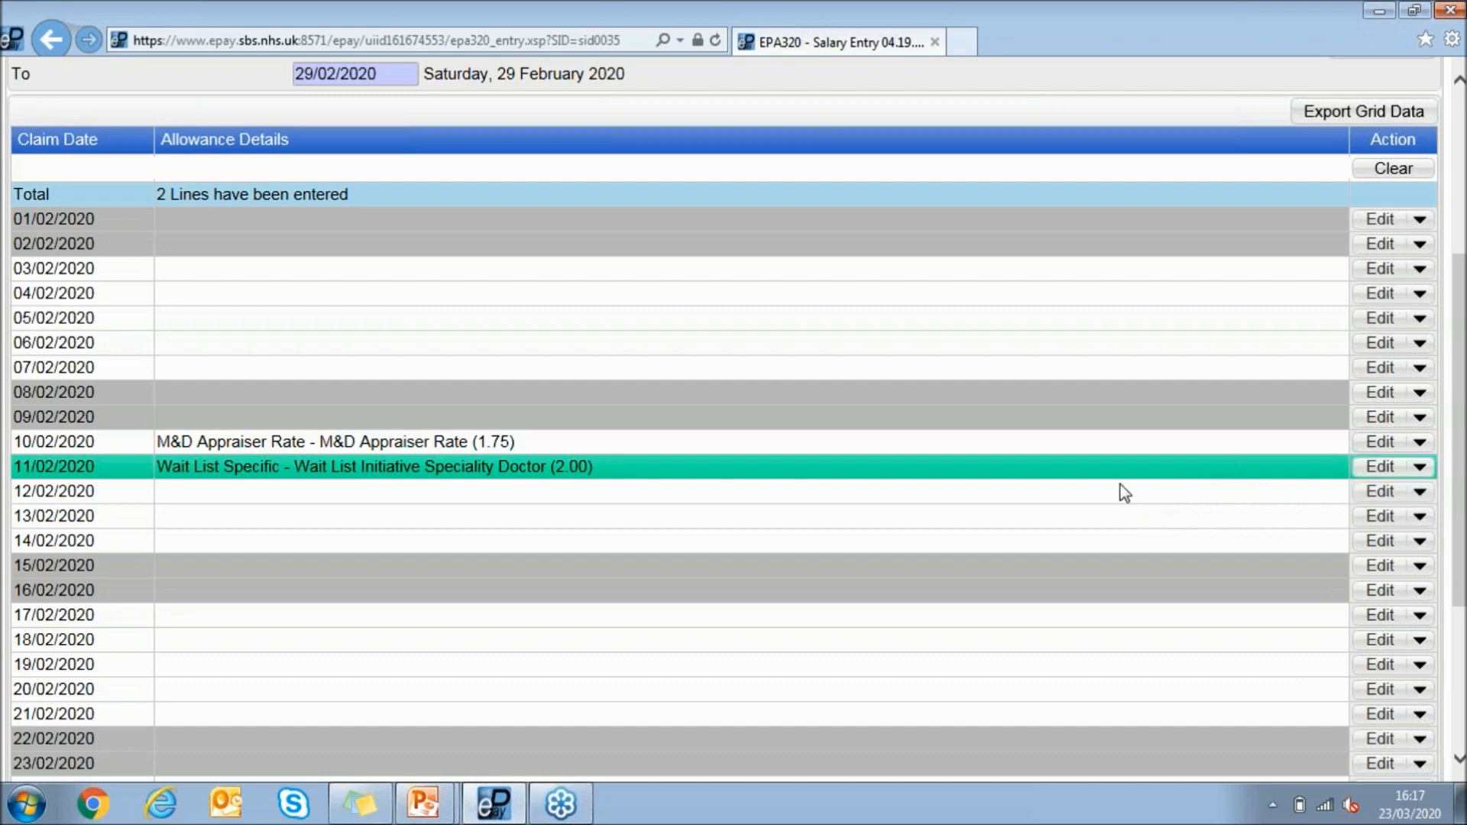
pyautogui.scroll(5, 1123, 491)
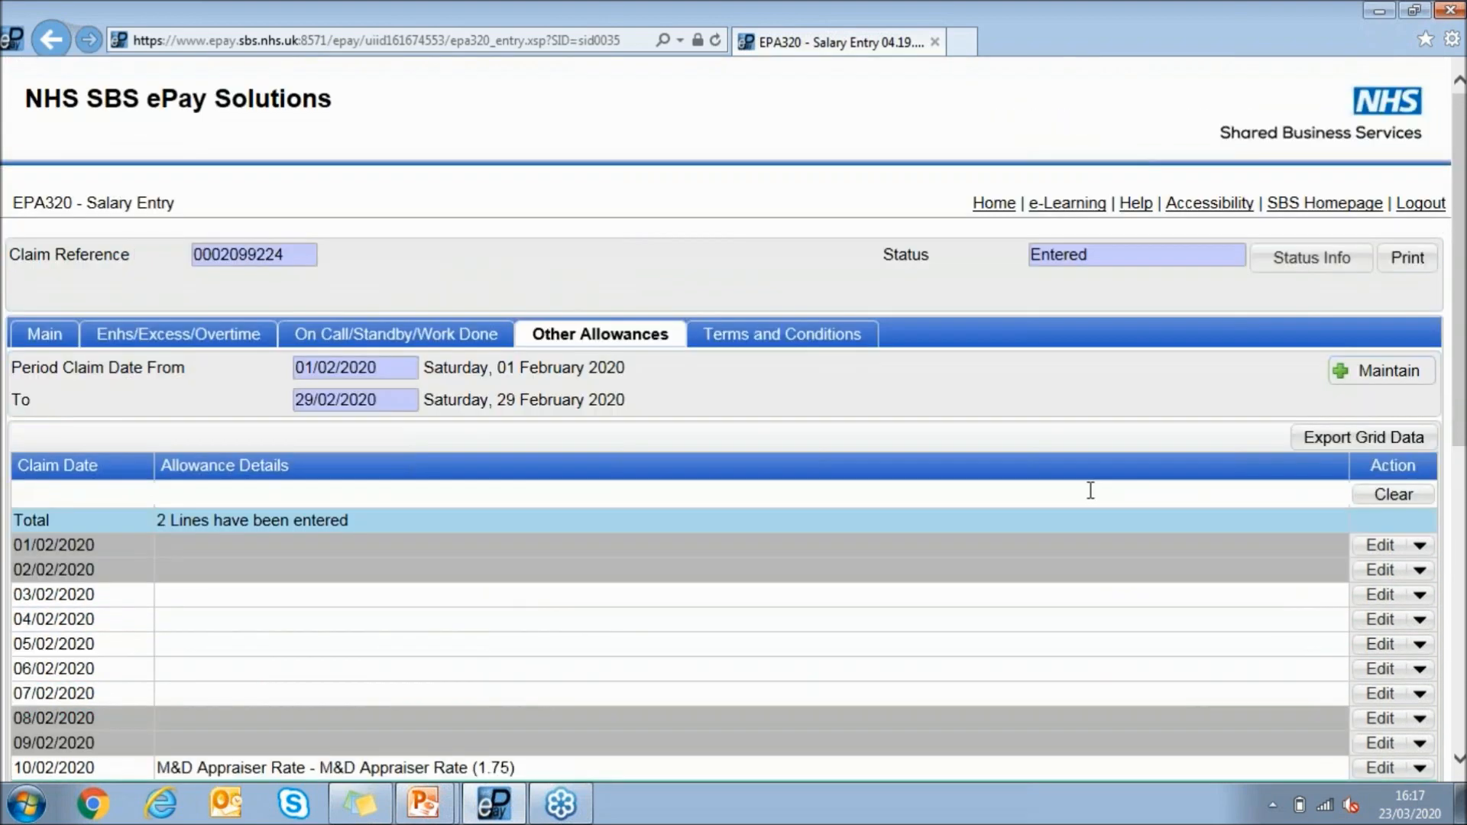
pyautogui.click(806, 340)
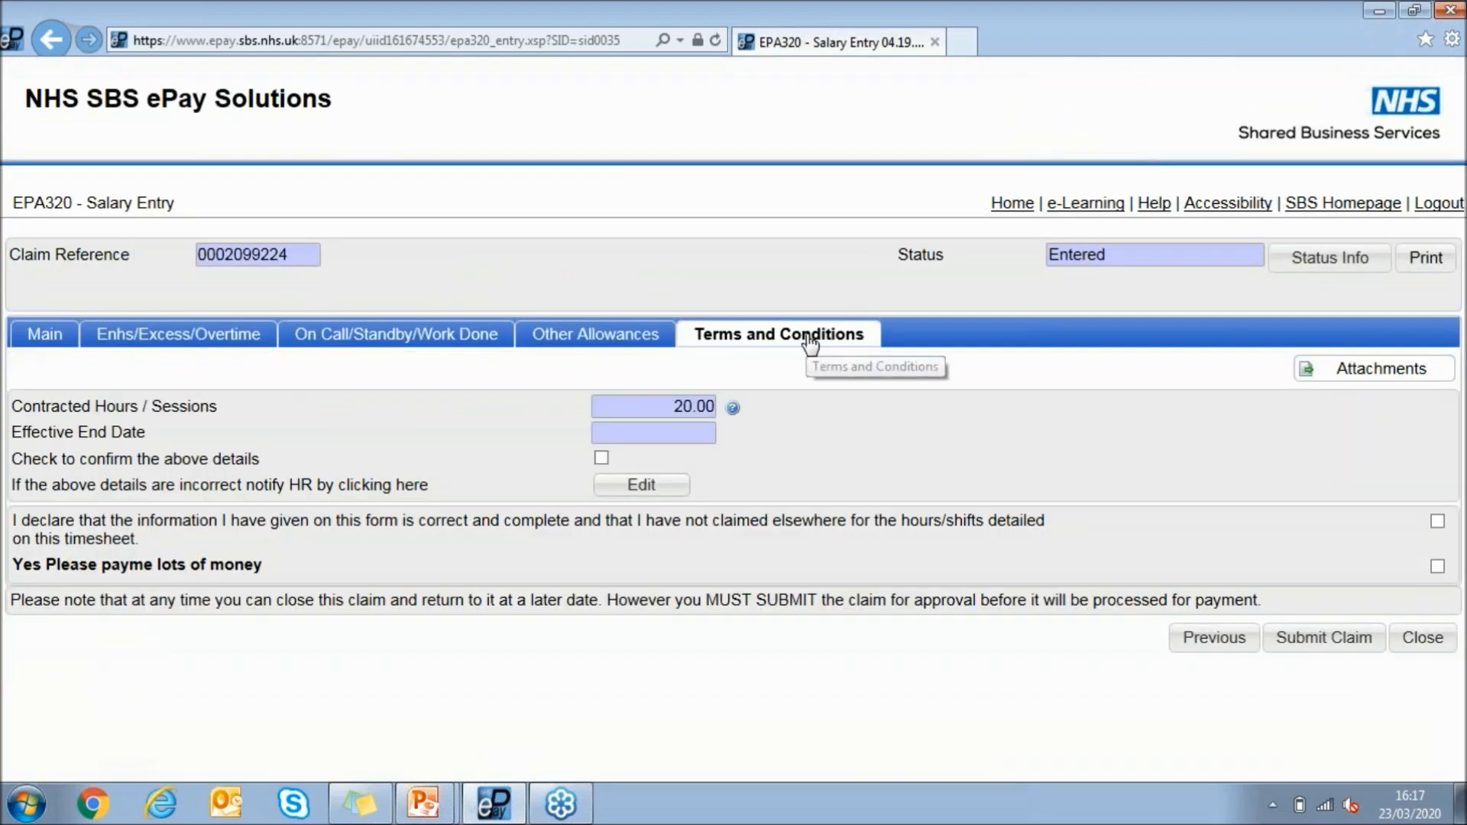
pyautogui.click(601, 459)
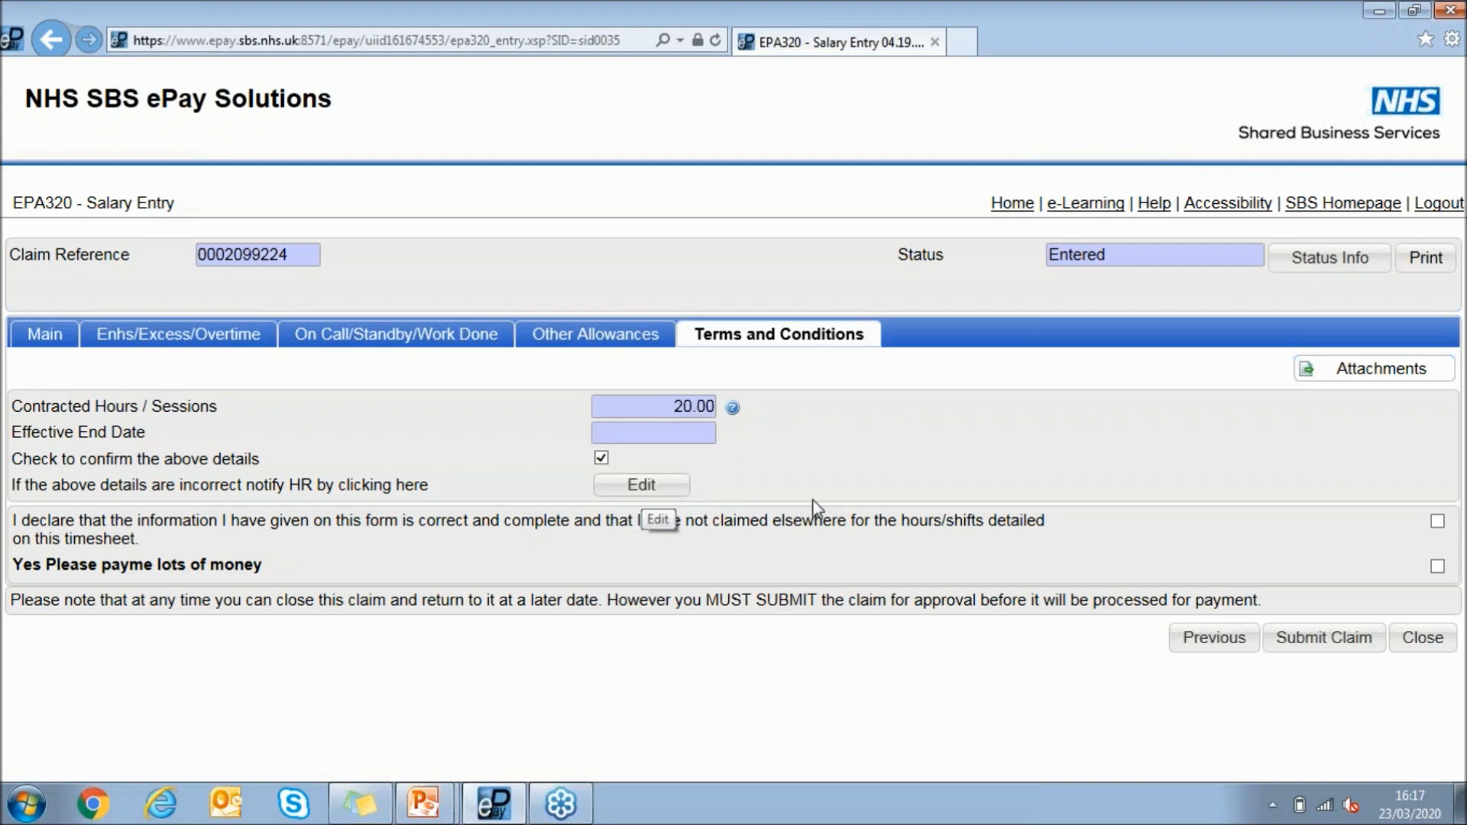
pyautogui.click(1437, 522)
pyautogui.click(1437, 566)
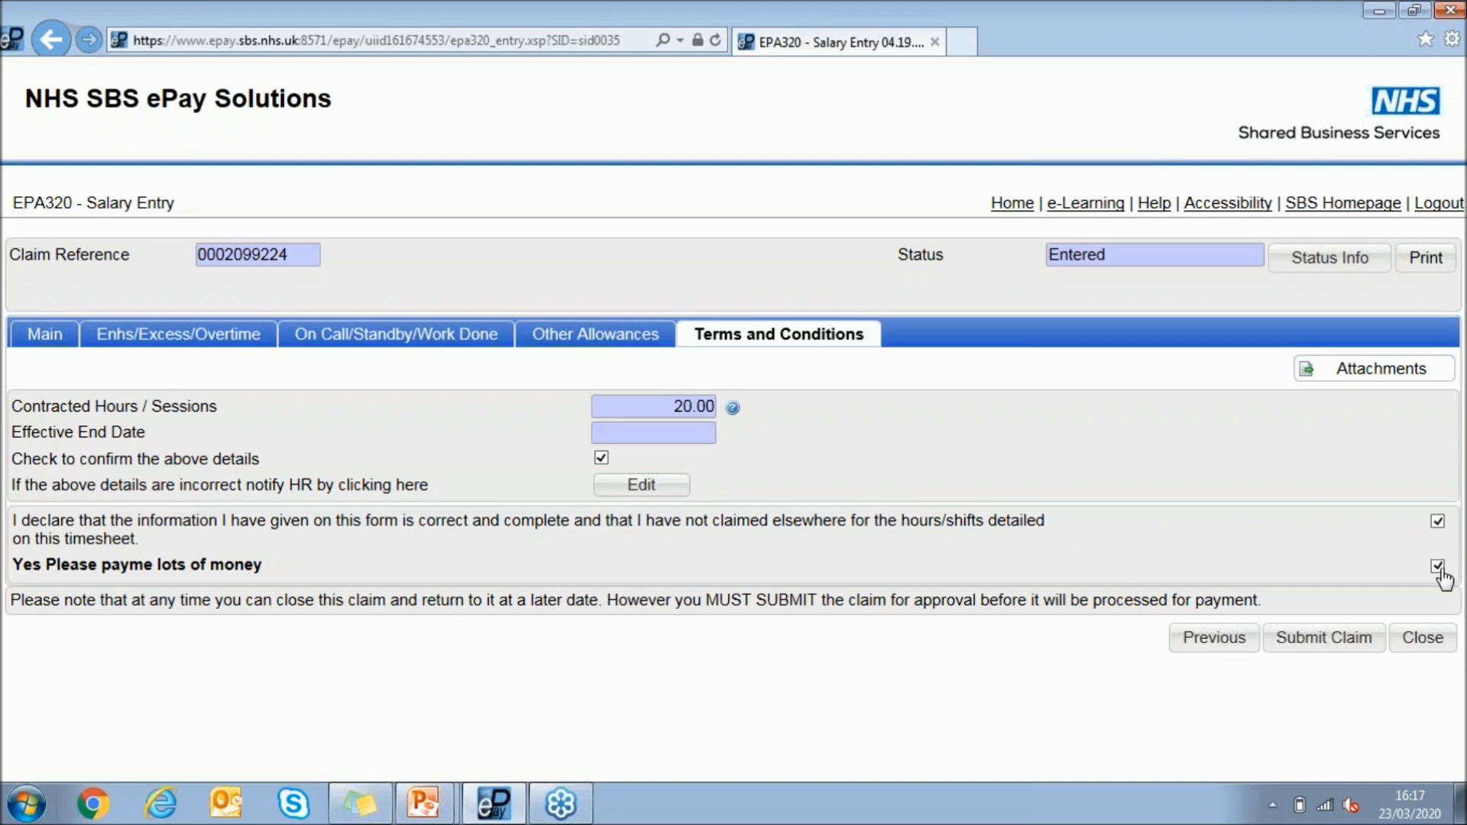
pyautogui.click(1337, 641)
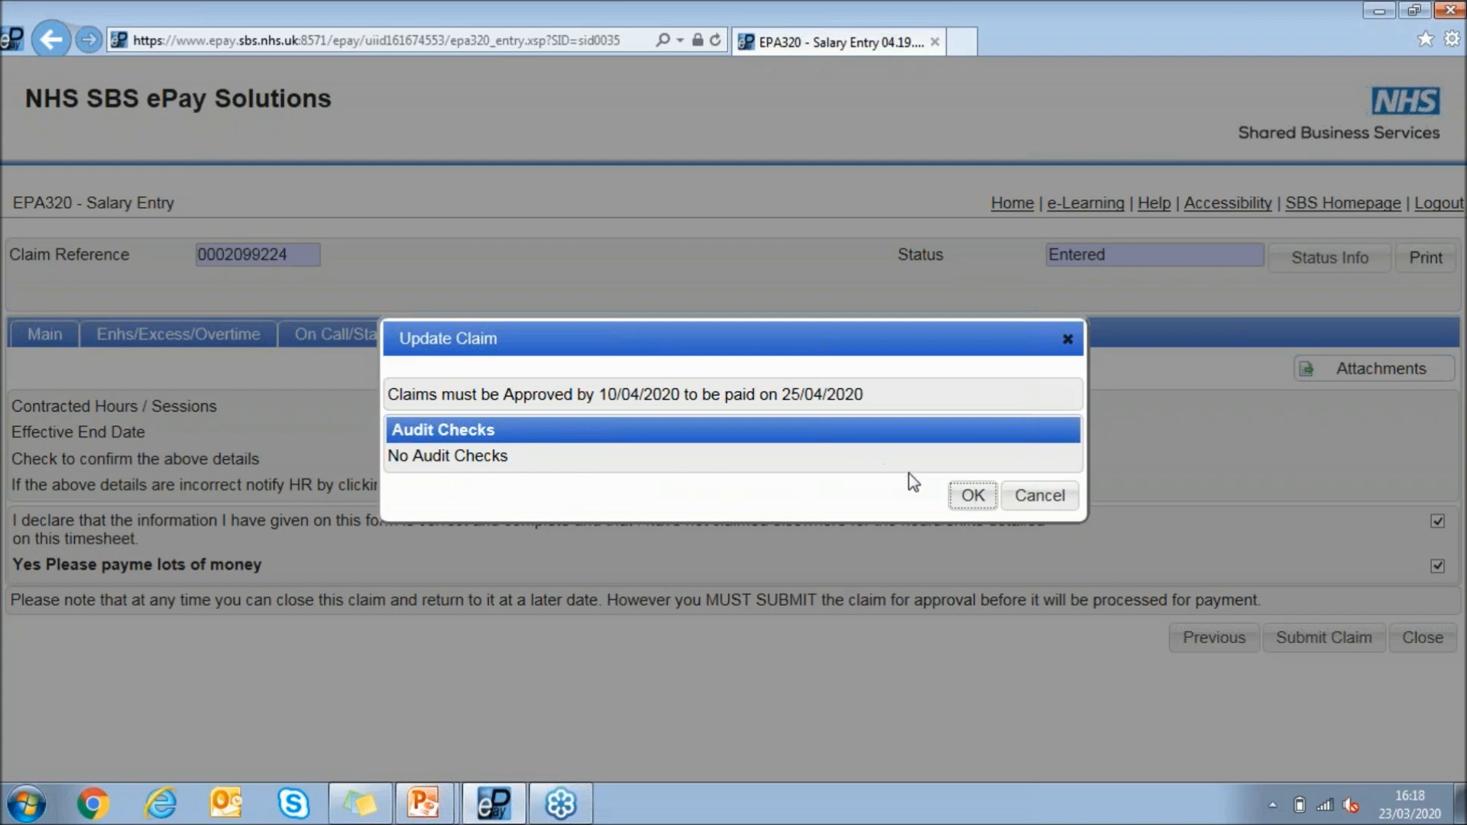
pyautogui.click(972, 497)
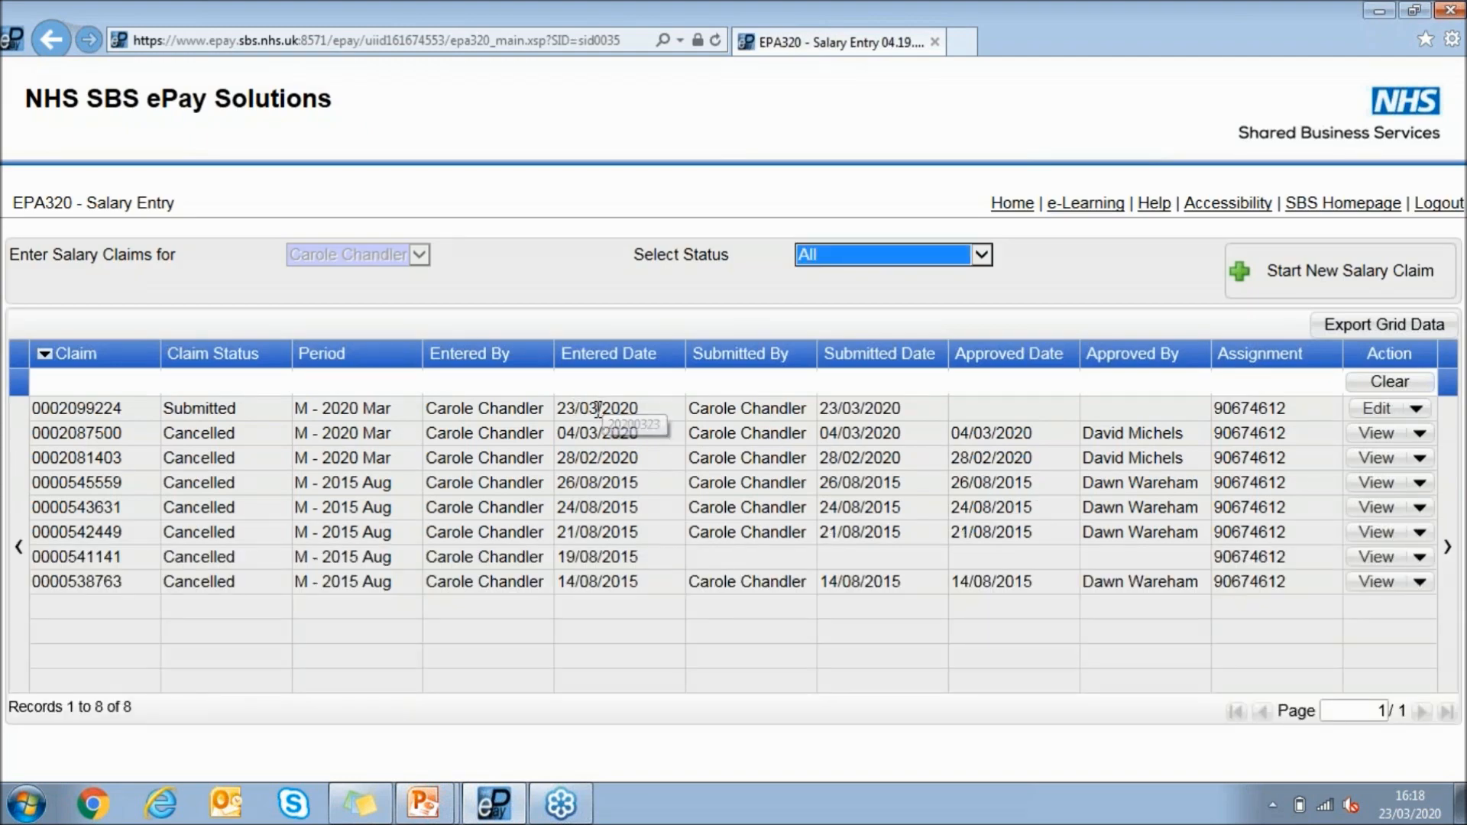
# Check the approver of the claim entered on 23/03/2020 and the status options for filtering the claims list
pyautogui.click(631, 409)
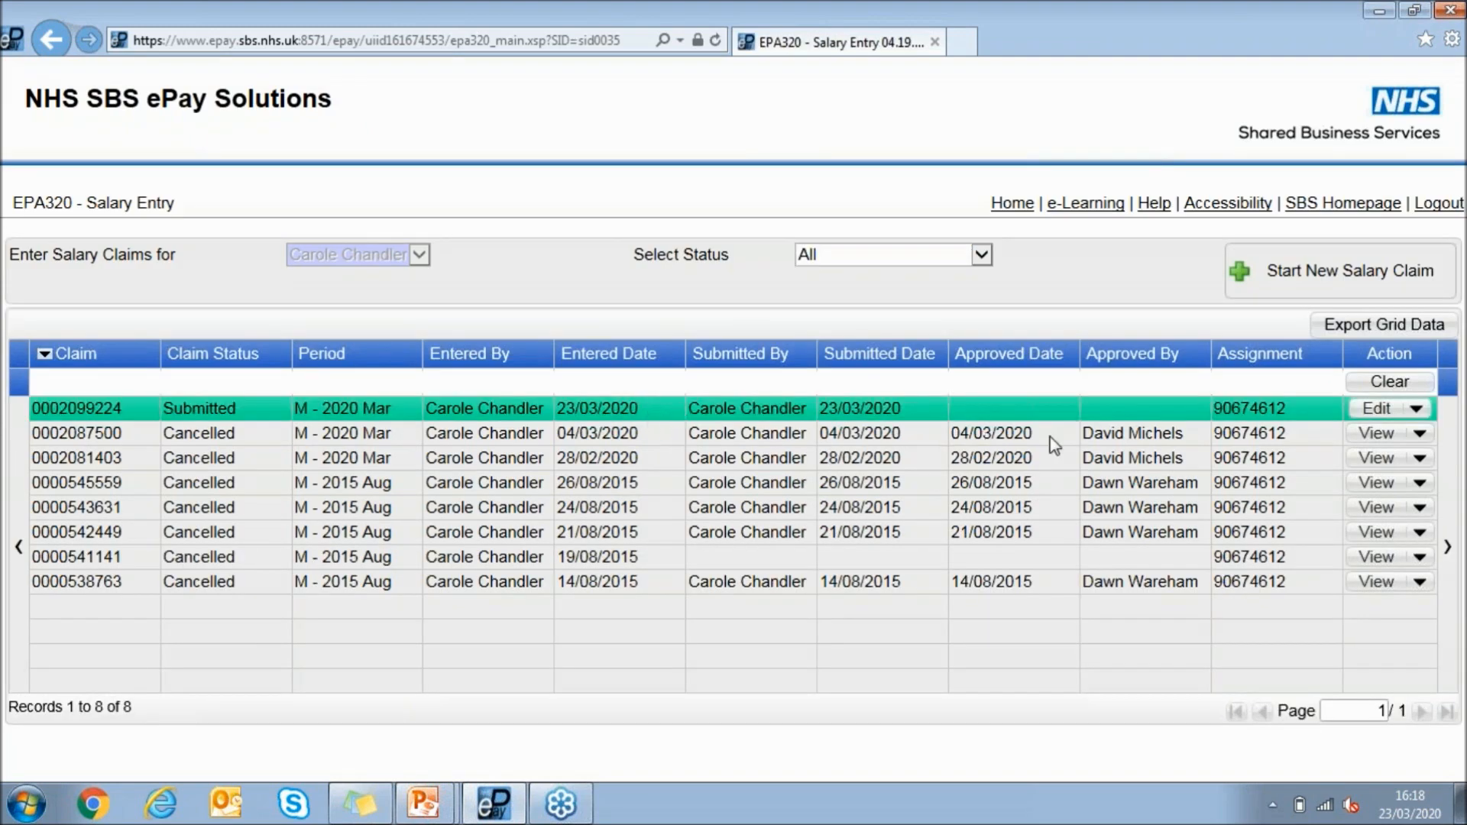
pyautogui.click(1449, 540)
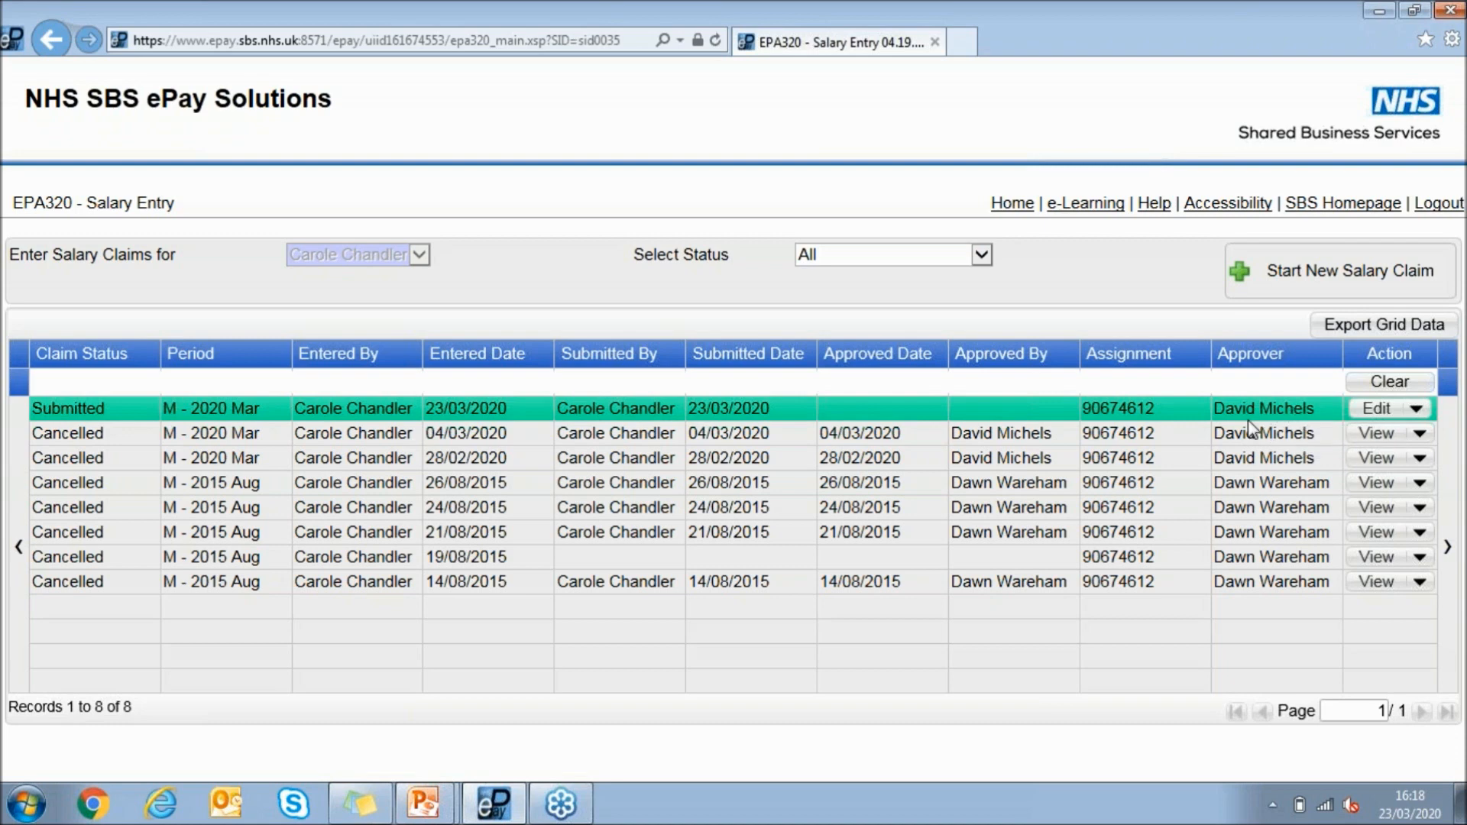
pyautogui.click(28, 491)
pyautogui.click(934, 259)
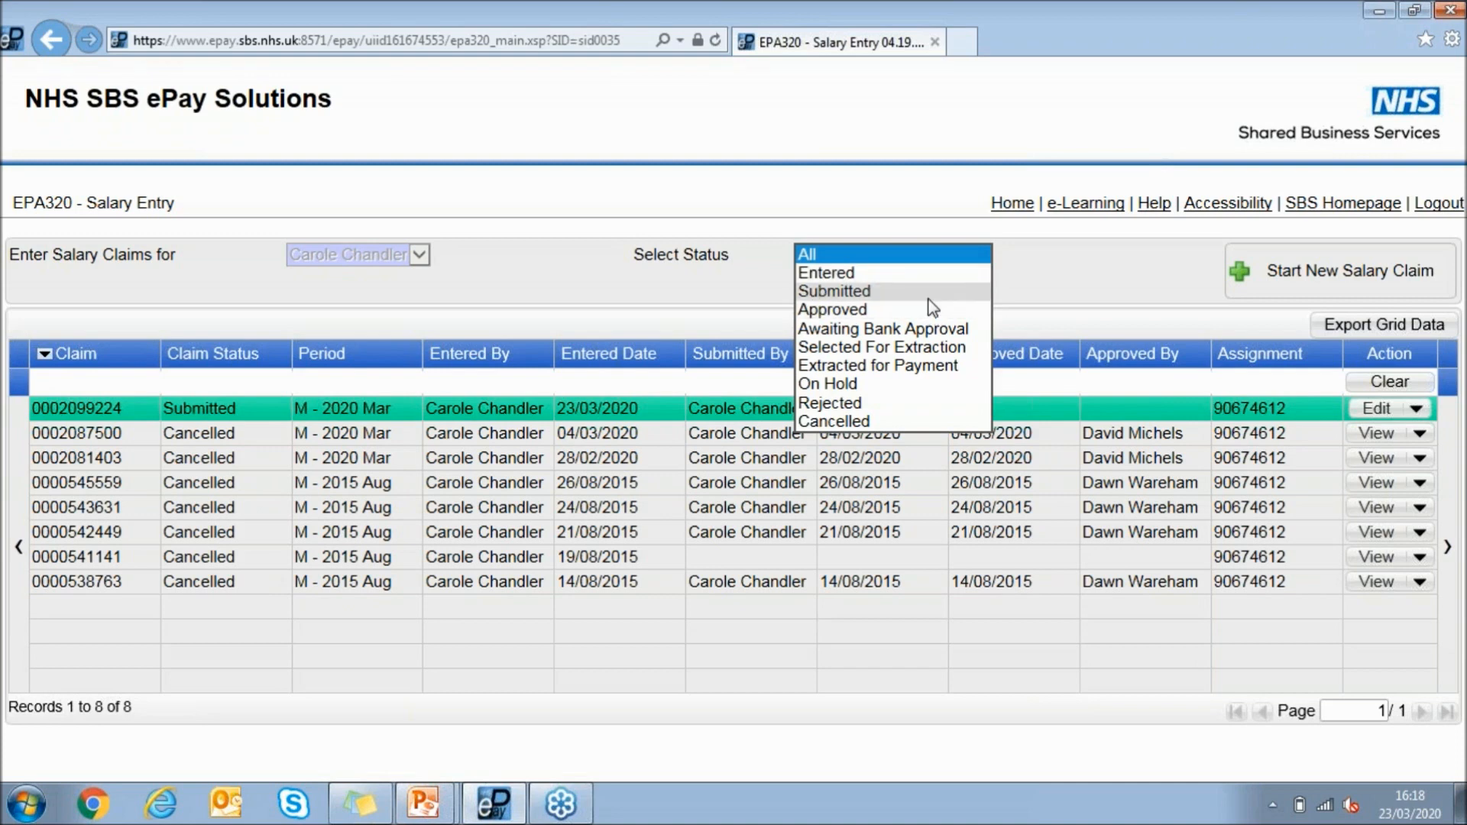
pyautogui.click(1025, 229)
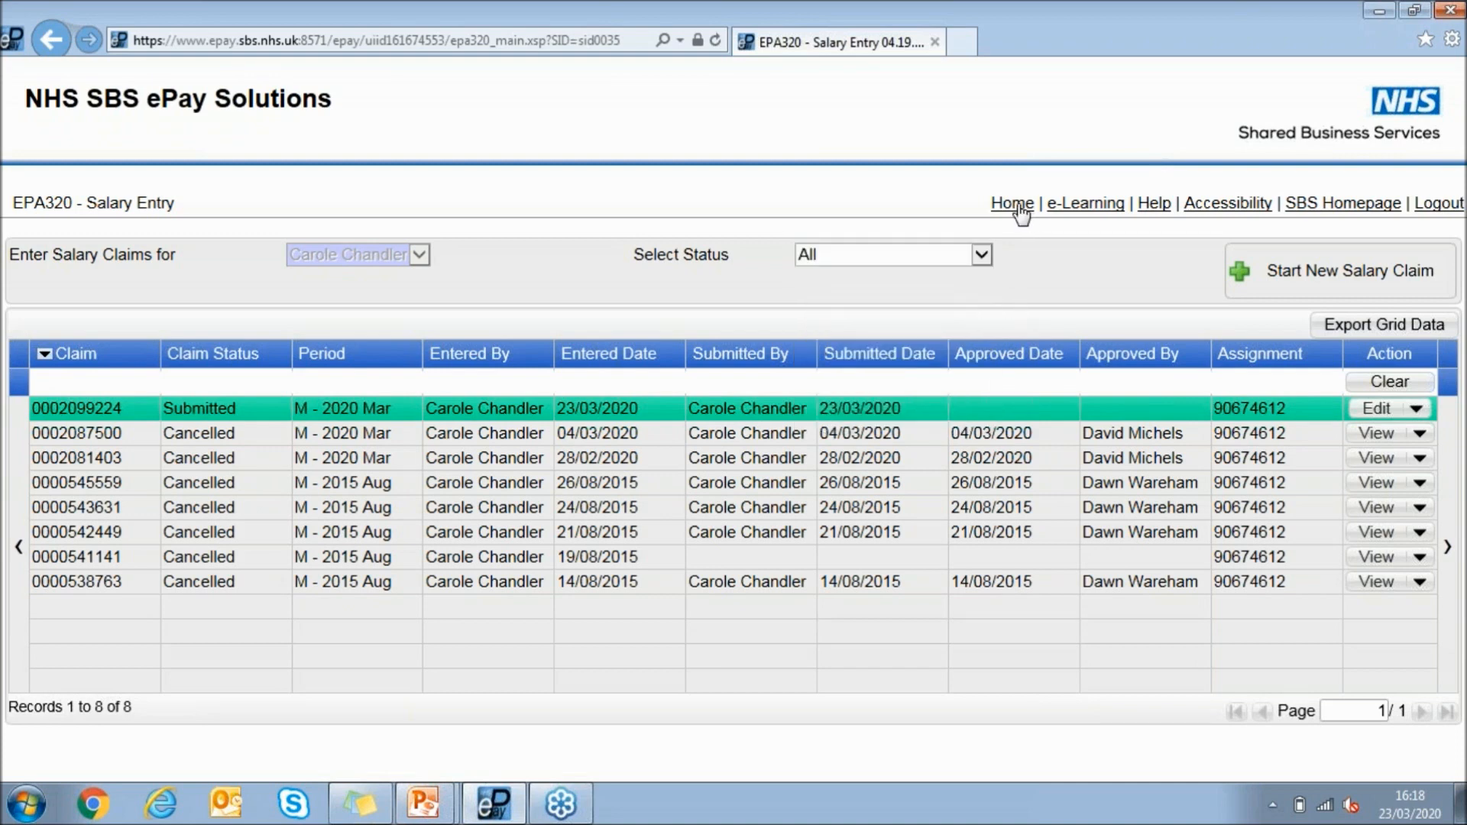
# Return to the home page and open the Claims Between Dates report
pyautogui.click(1017, 205)
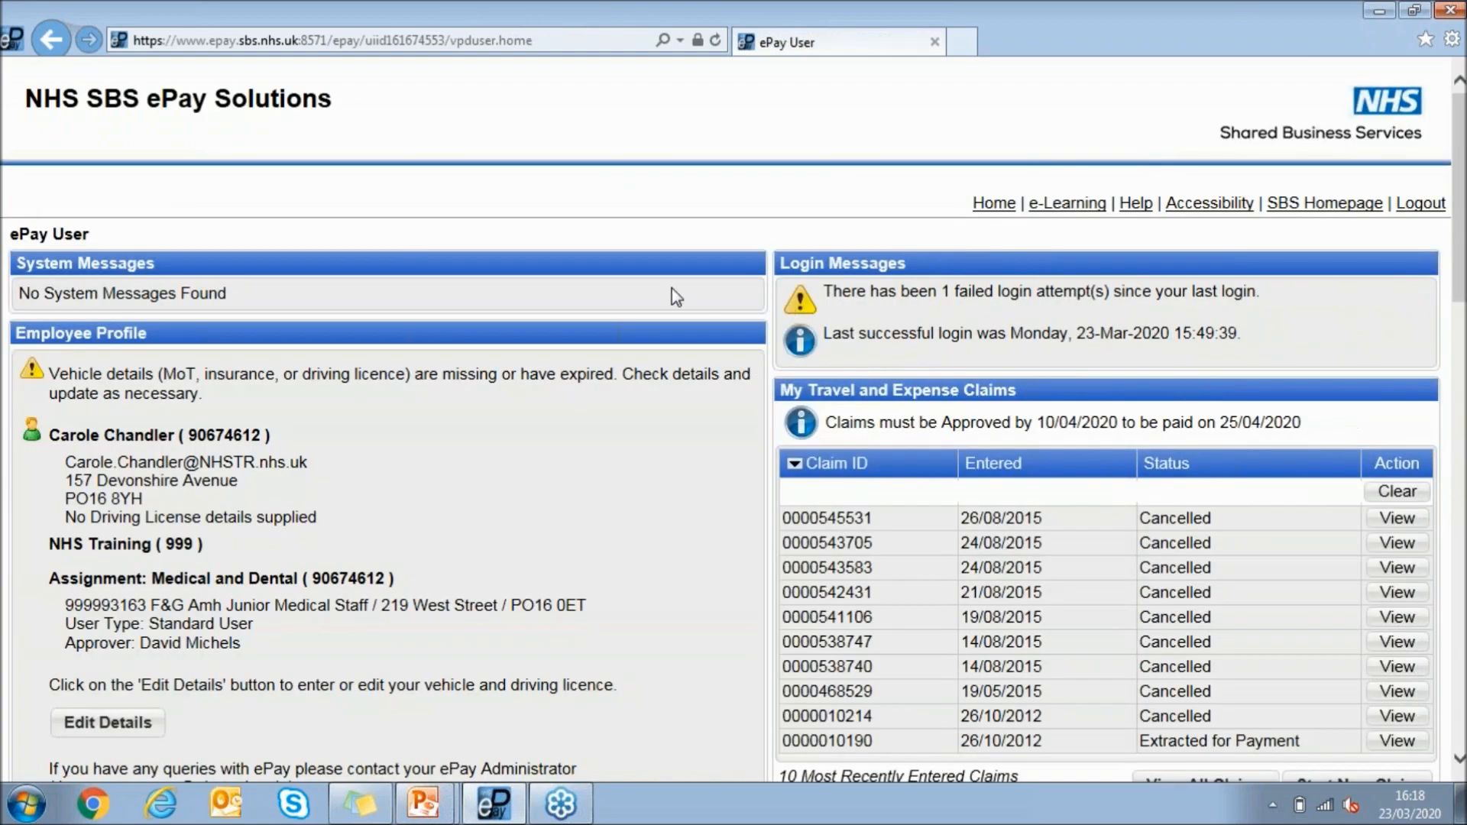
pyautogui.scroll(-4, 603, 290)
pyautogui.scroll(-3, 603, 291)
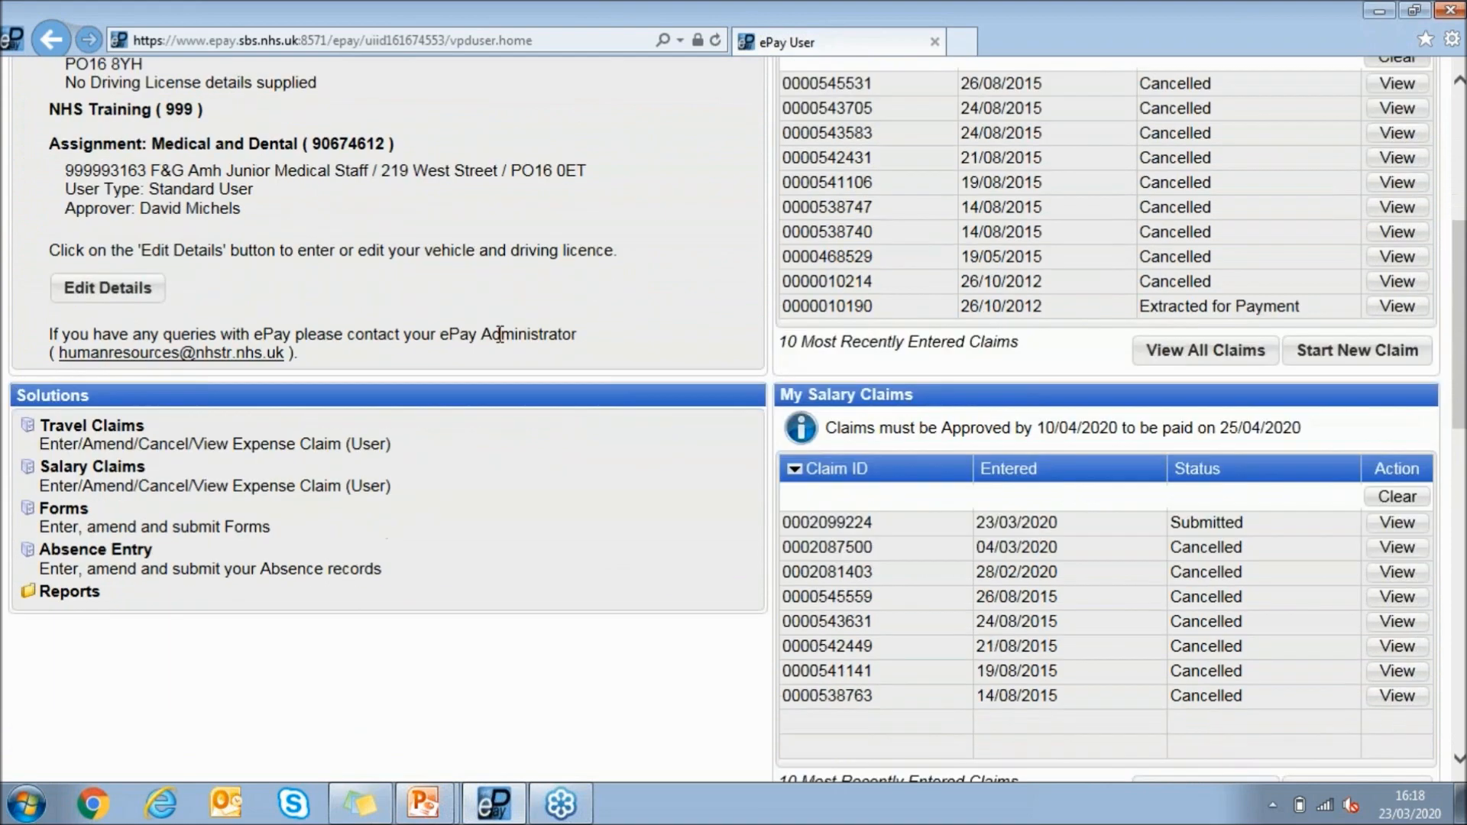
pyautogui.click(84, 600)
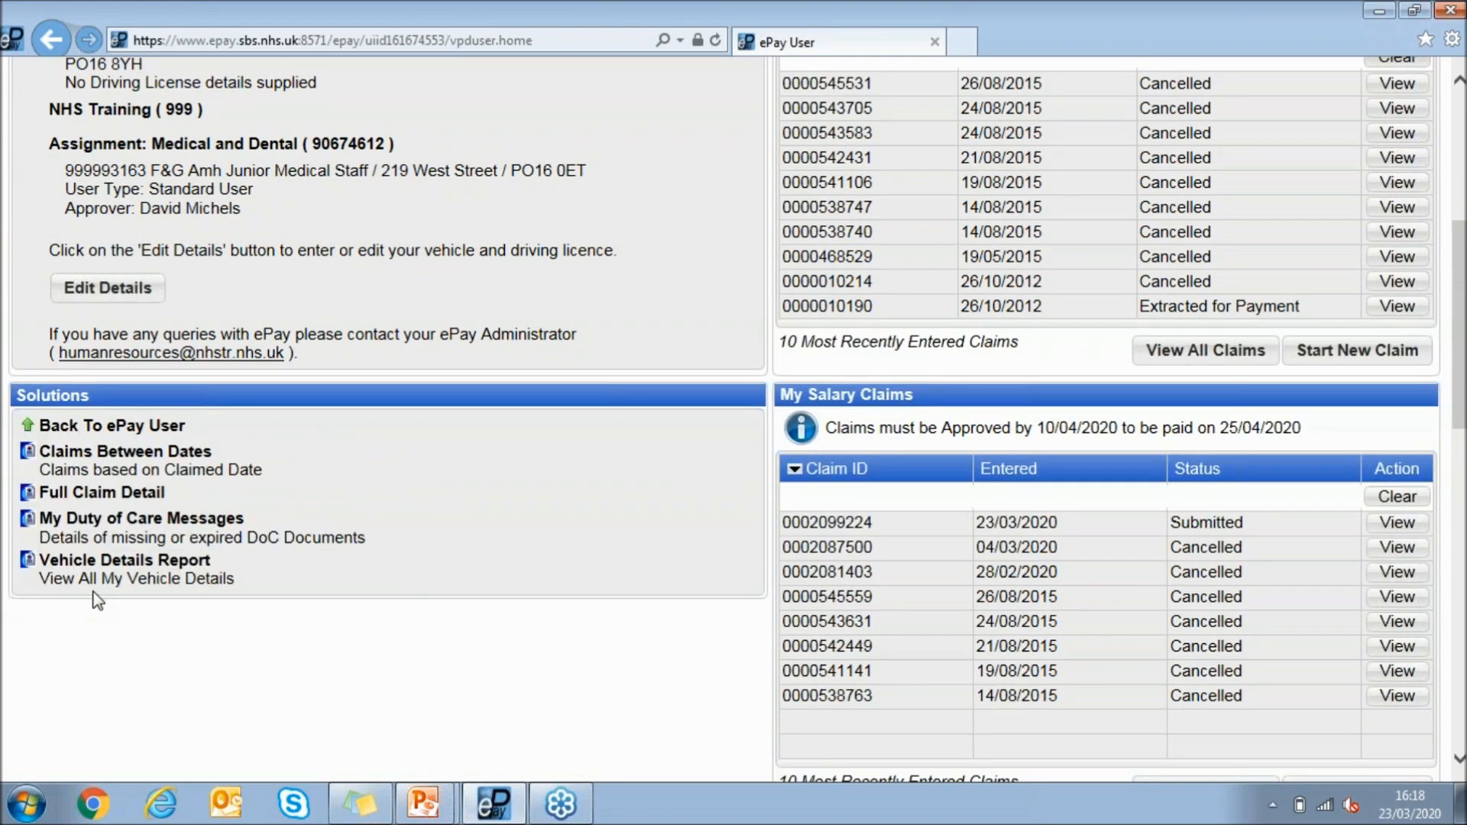
pyautogui.click(149, 468)
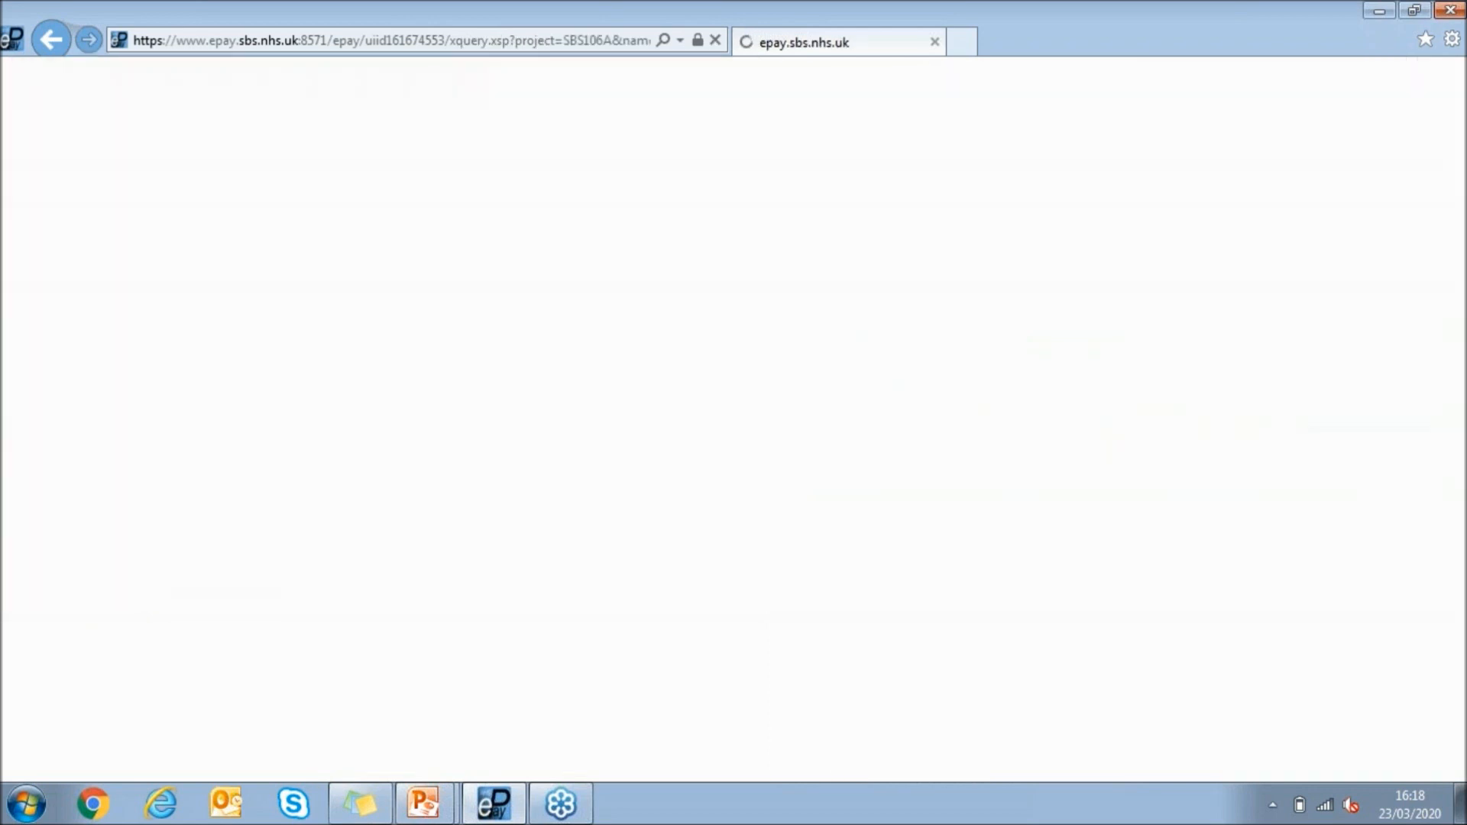
# Run the report for claims from 01/02/2020 to 29/02/2020 with the claim type Salary - S
pyautogui.write('01/02/20')
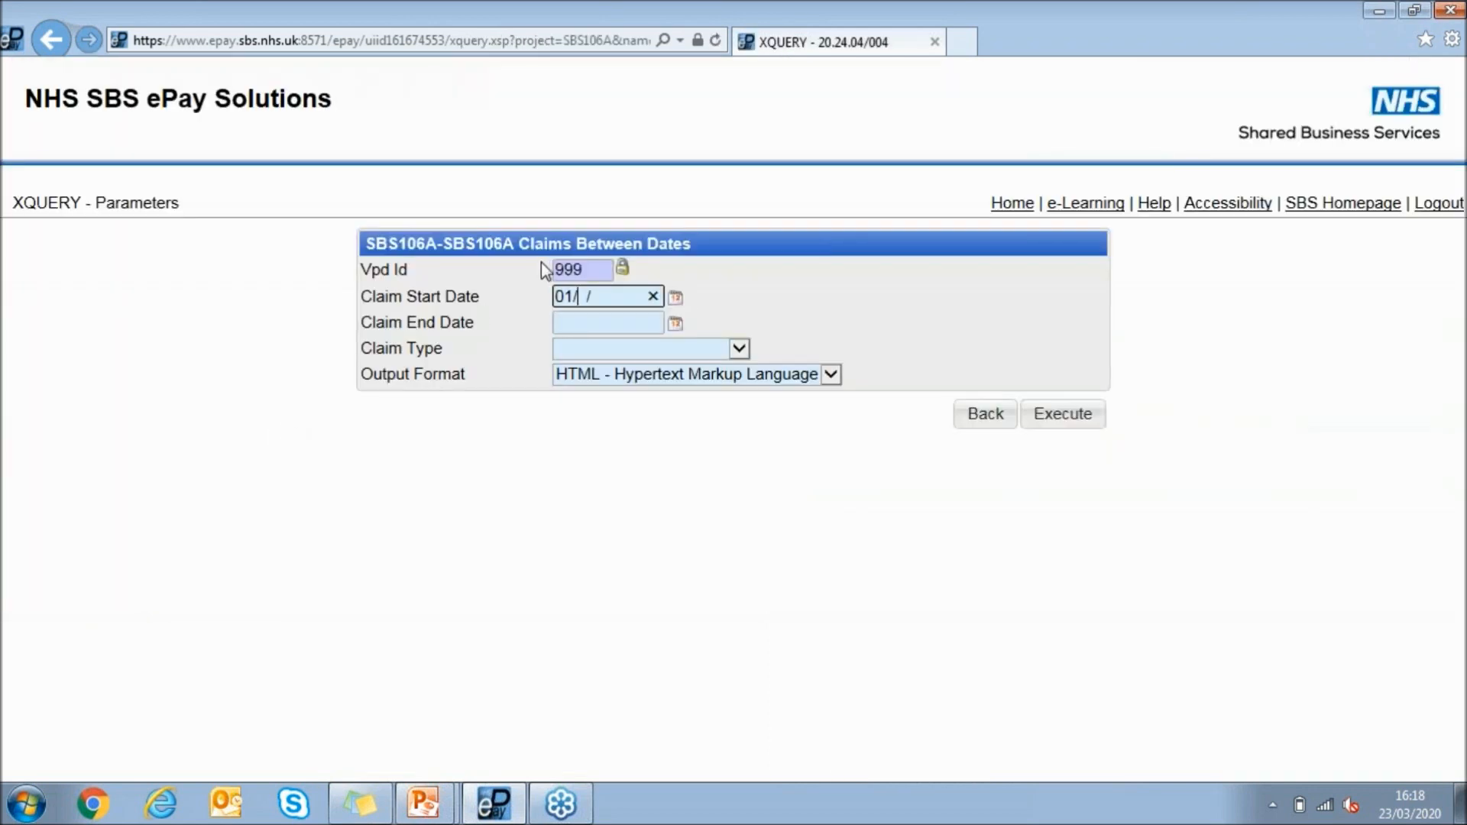
pyautogui.write('20')
pyautogui.press('Tab')
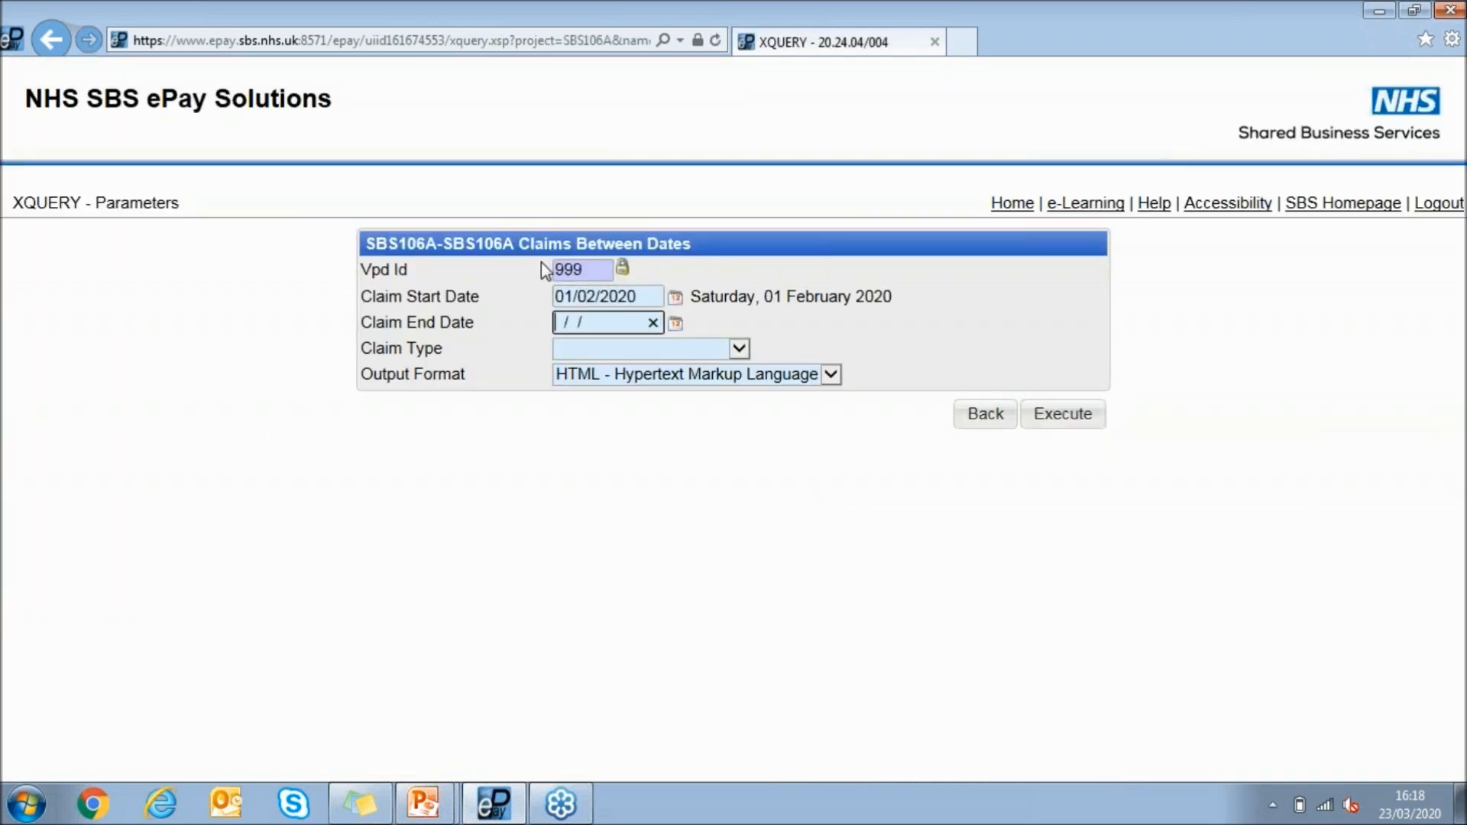
pyautogui.write('29/02/2020')
pyautogui.press('Tab')
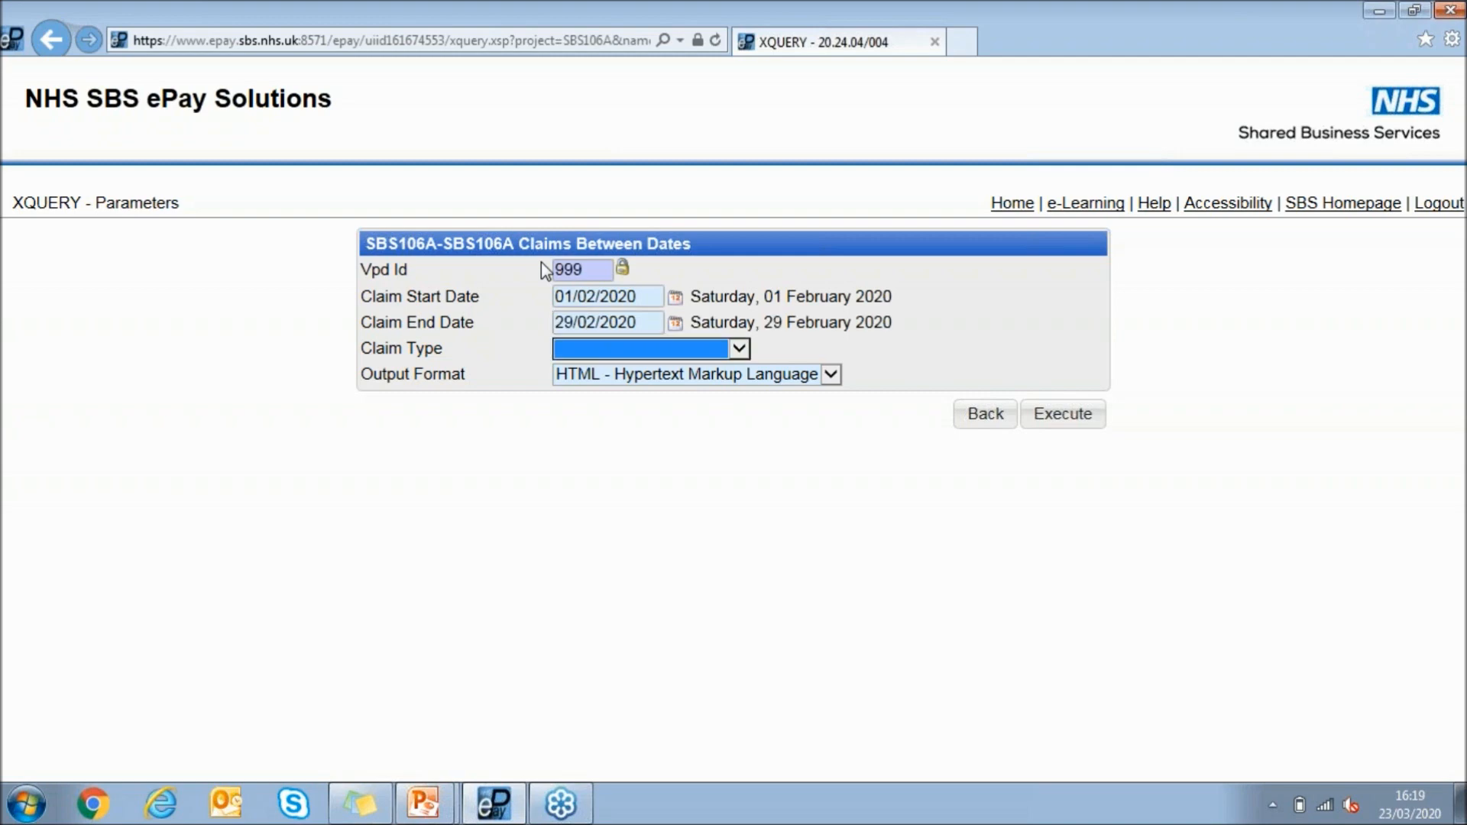
pyautogui.click(621, 353)
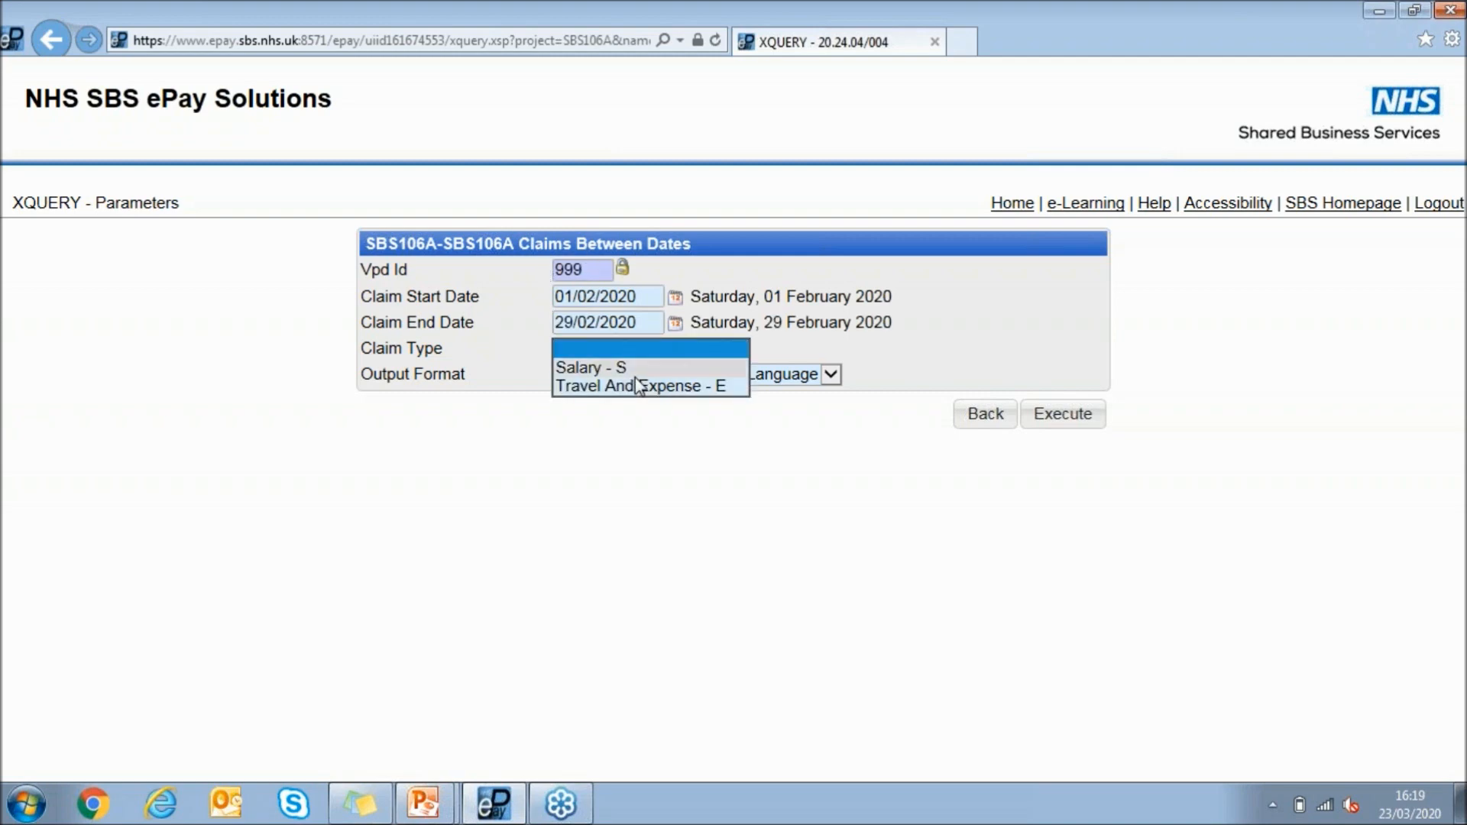
pyautogui.click(632, 368)
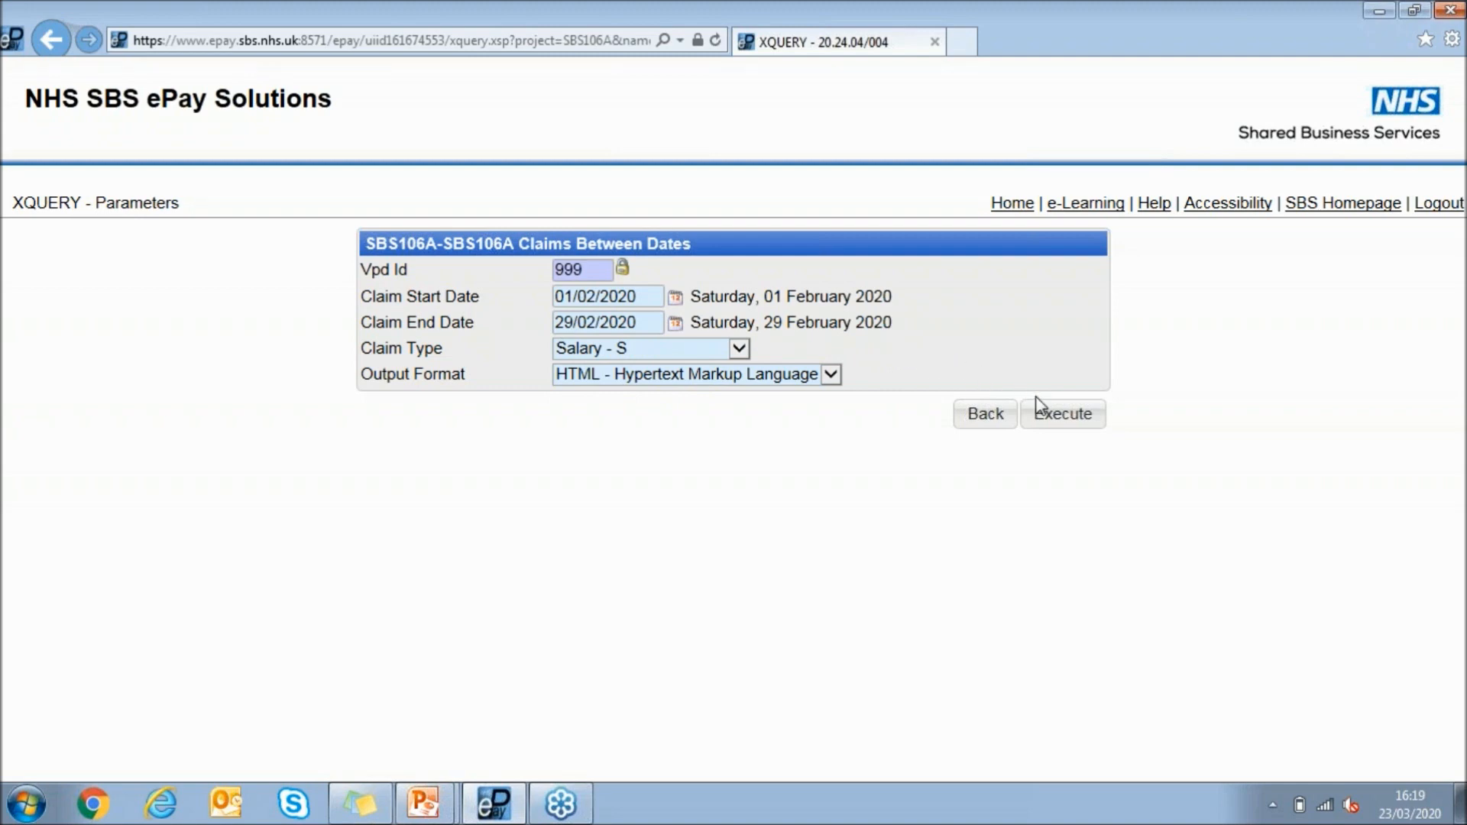
pyautogui.click(1064, 416)
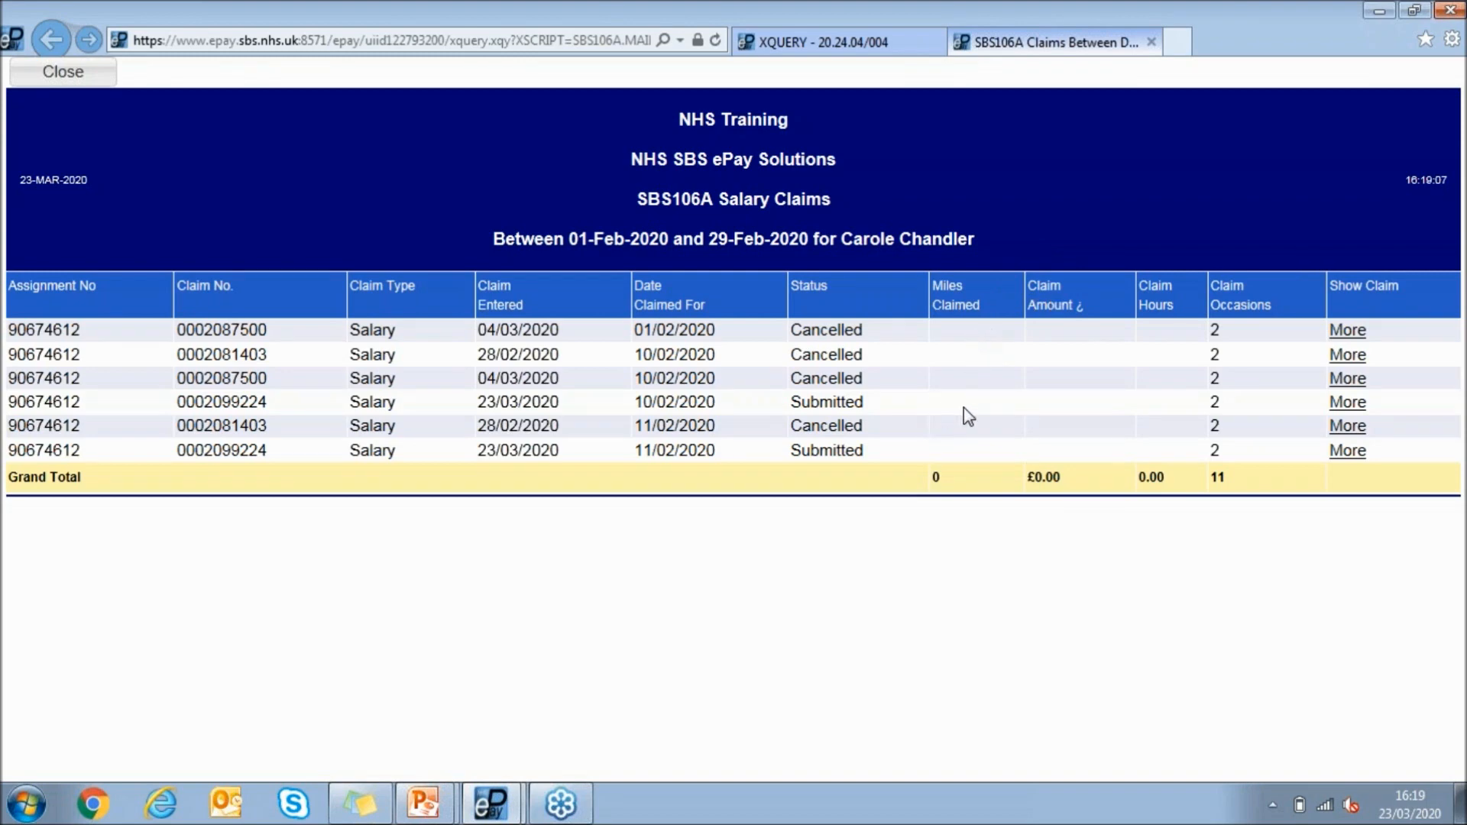
# Review the full detail of the submitted claim dated 10/02/2020, and close the report
pyautogui.click(1348, 405)
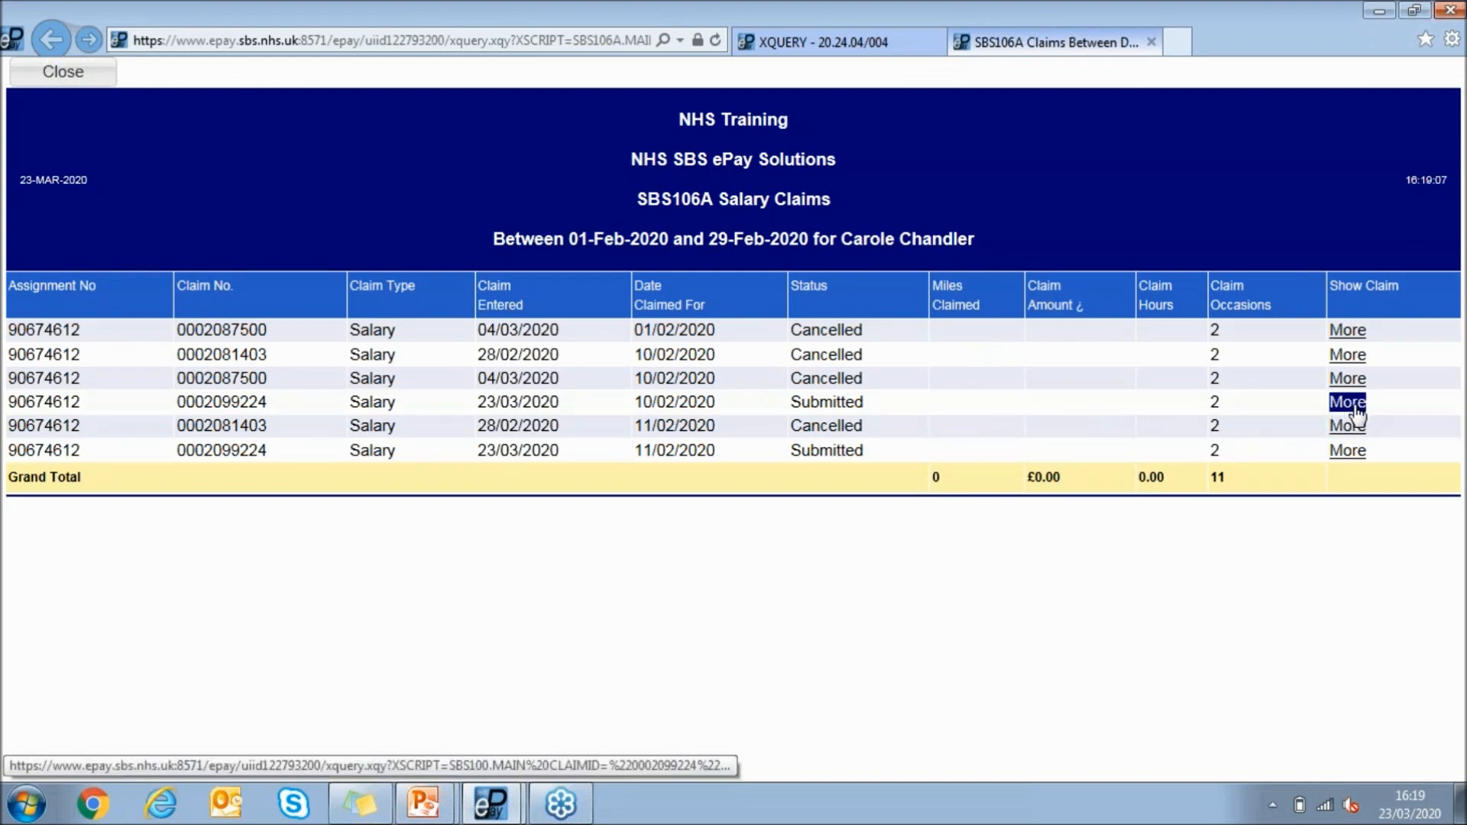
pyautogui.click(1353, 405)
pyautogui.scroll(-1, 1187, 335)
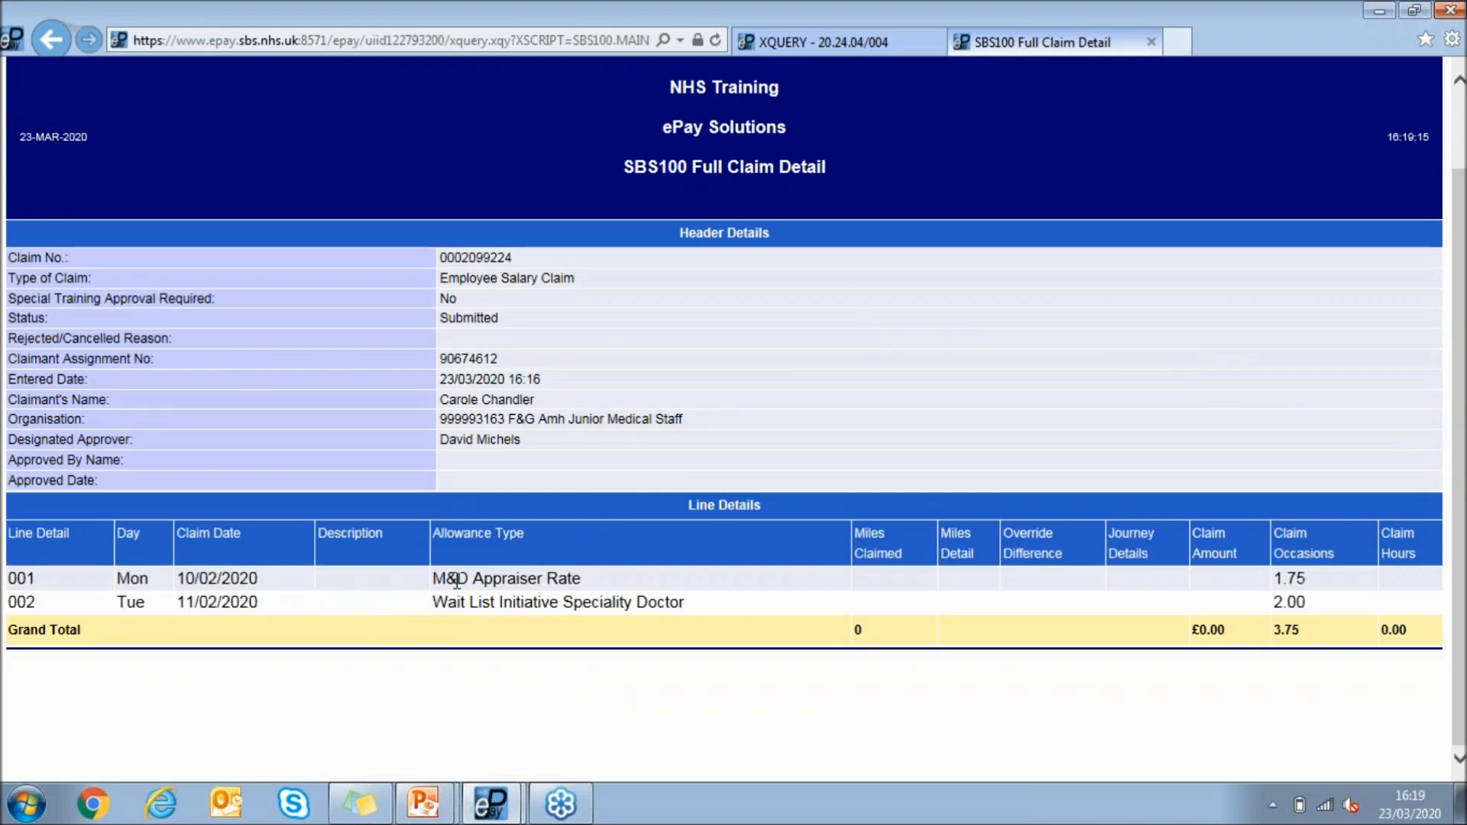
pyautogui.scroll(2, 378, 535)
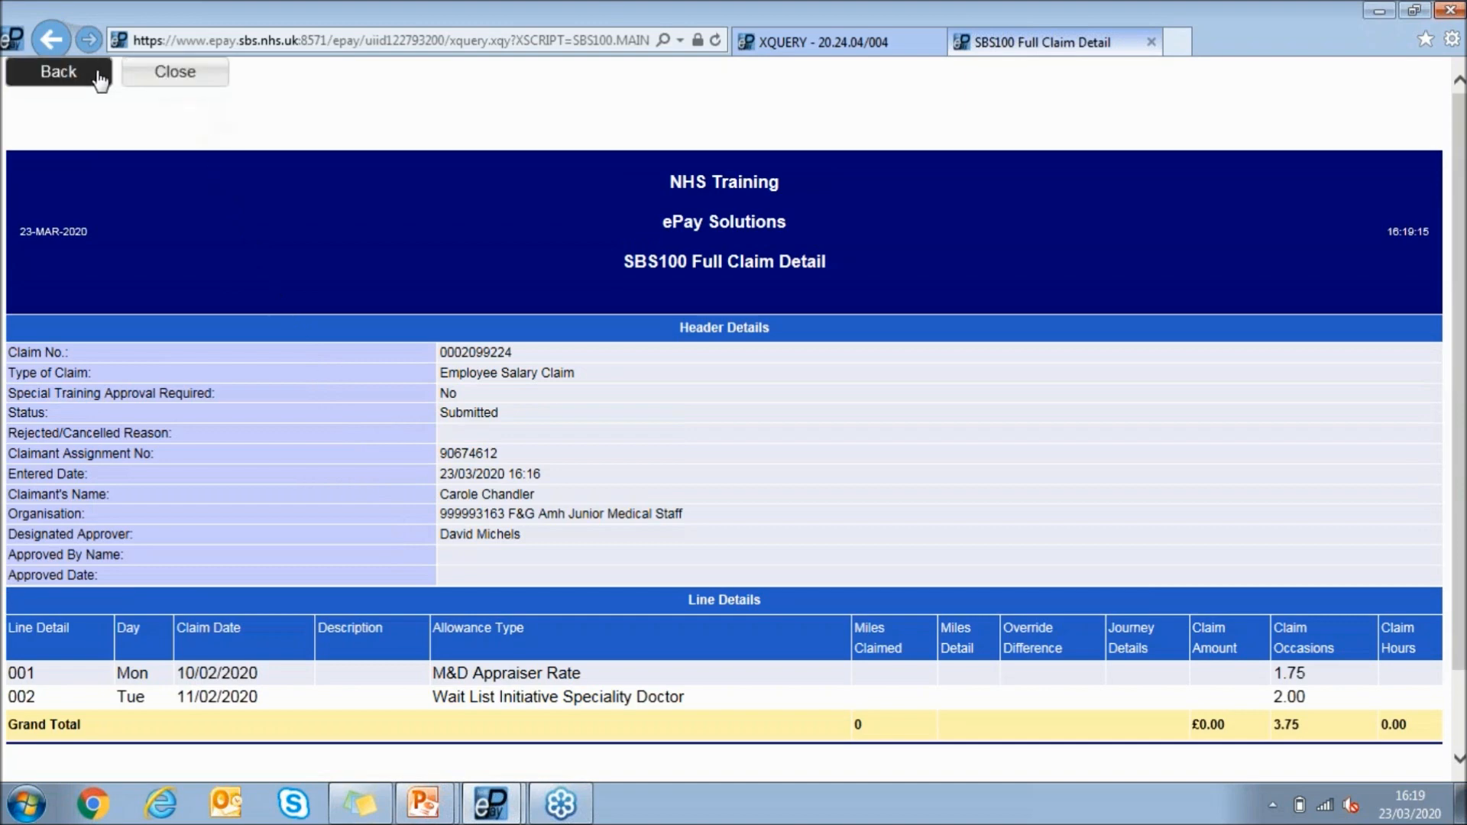
pyautogui.click(157, 74)
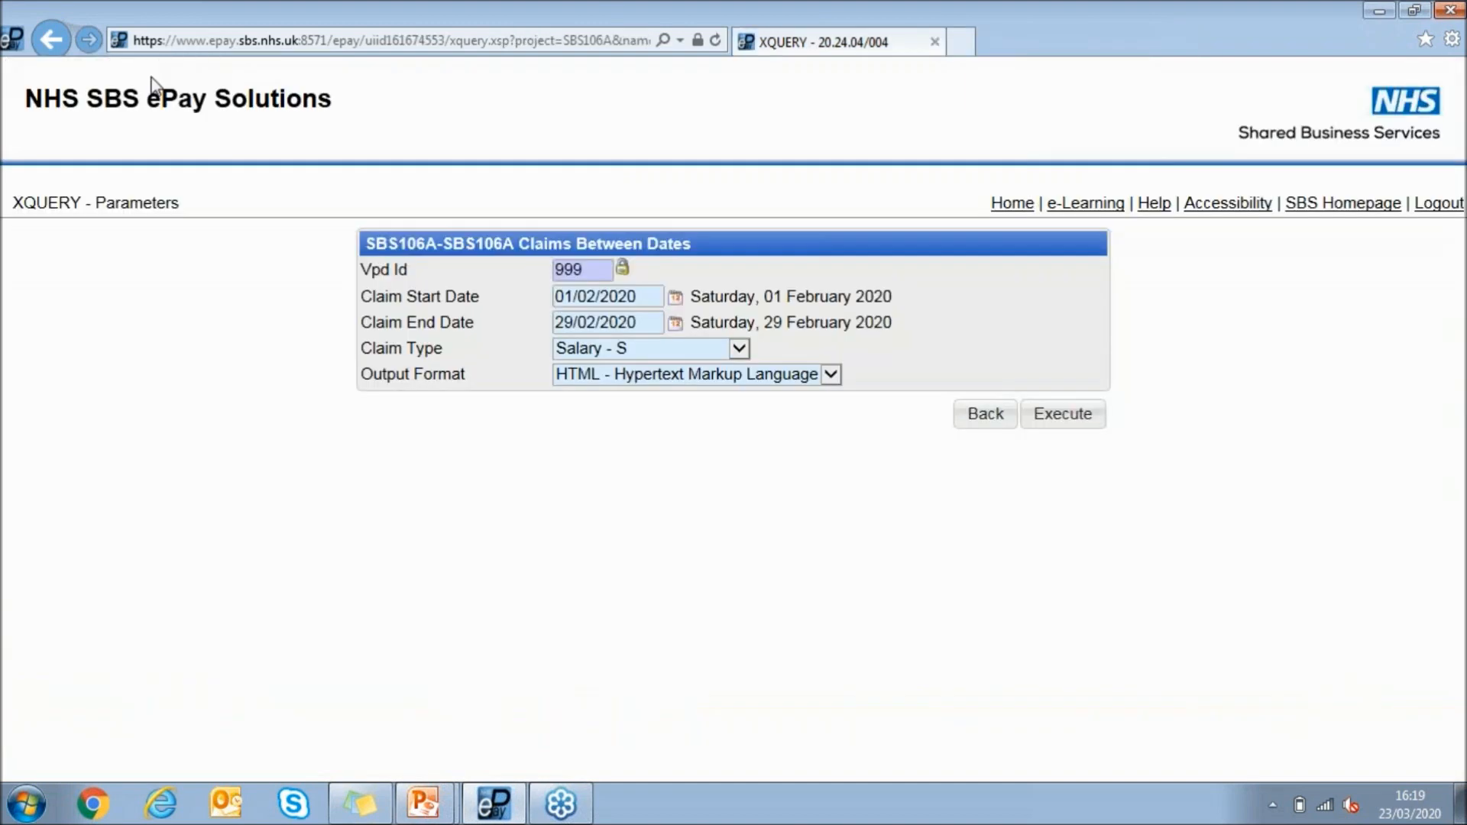
# Check the output formats available for the Claims Between Dates report and return to the home page
pyautogui.click(712, 378)
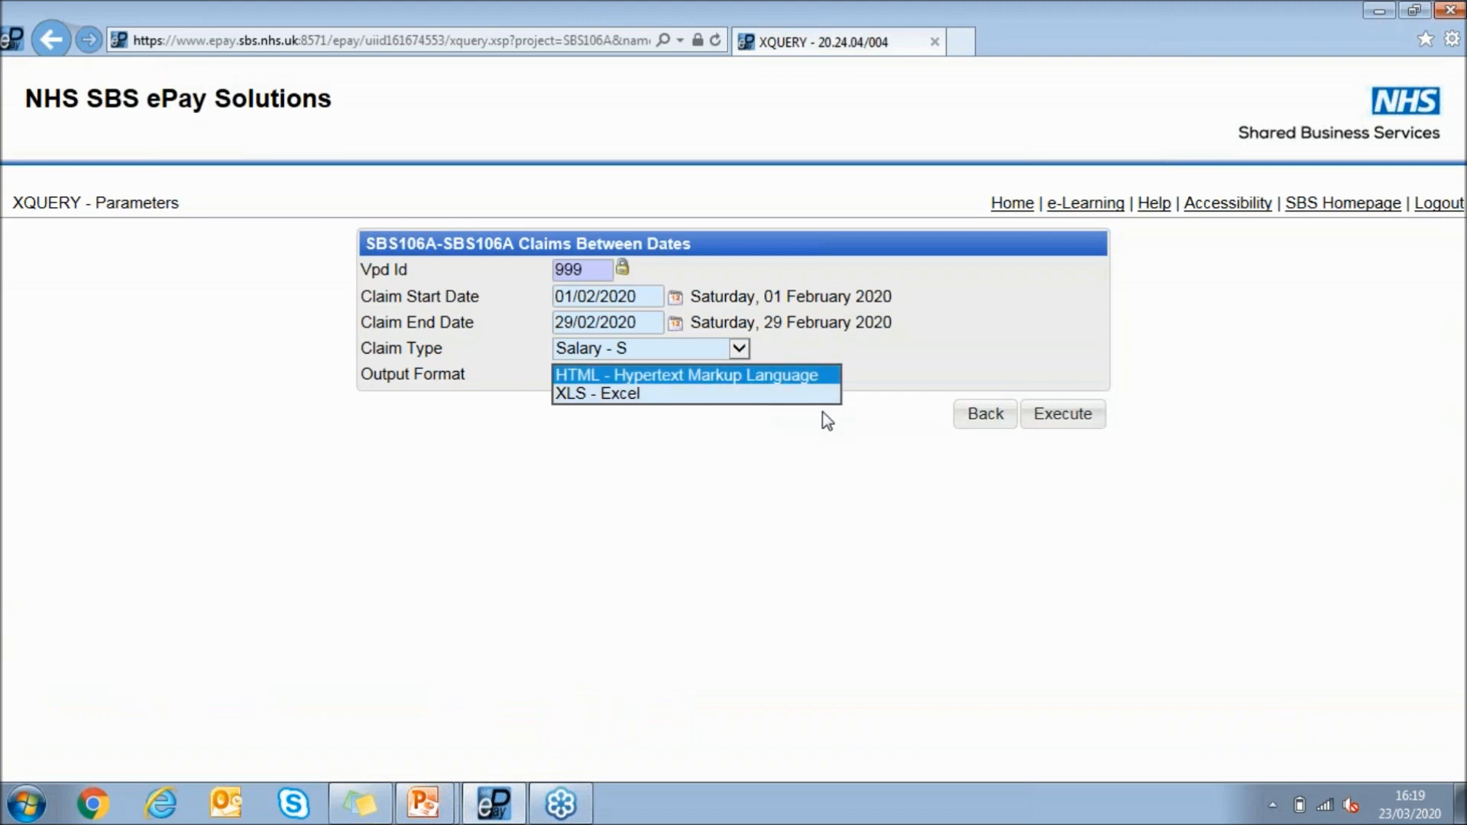
pyautogui.click(940, 365)
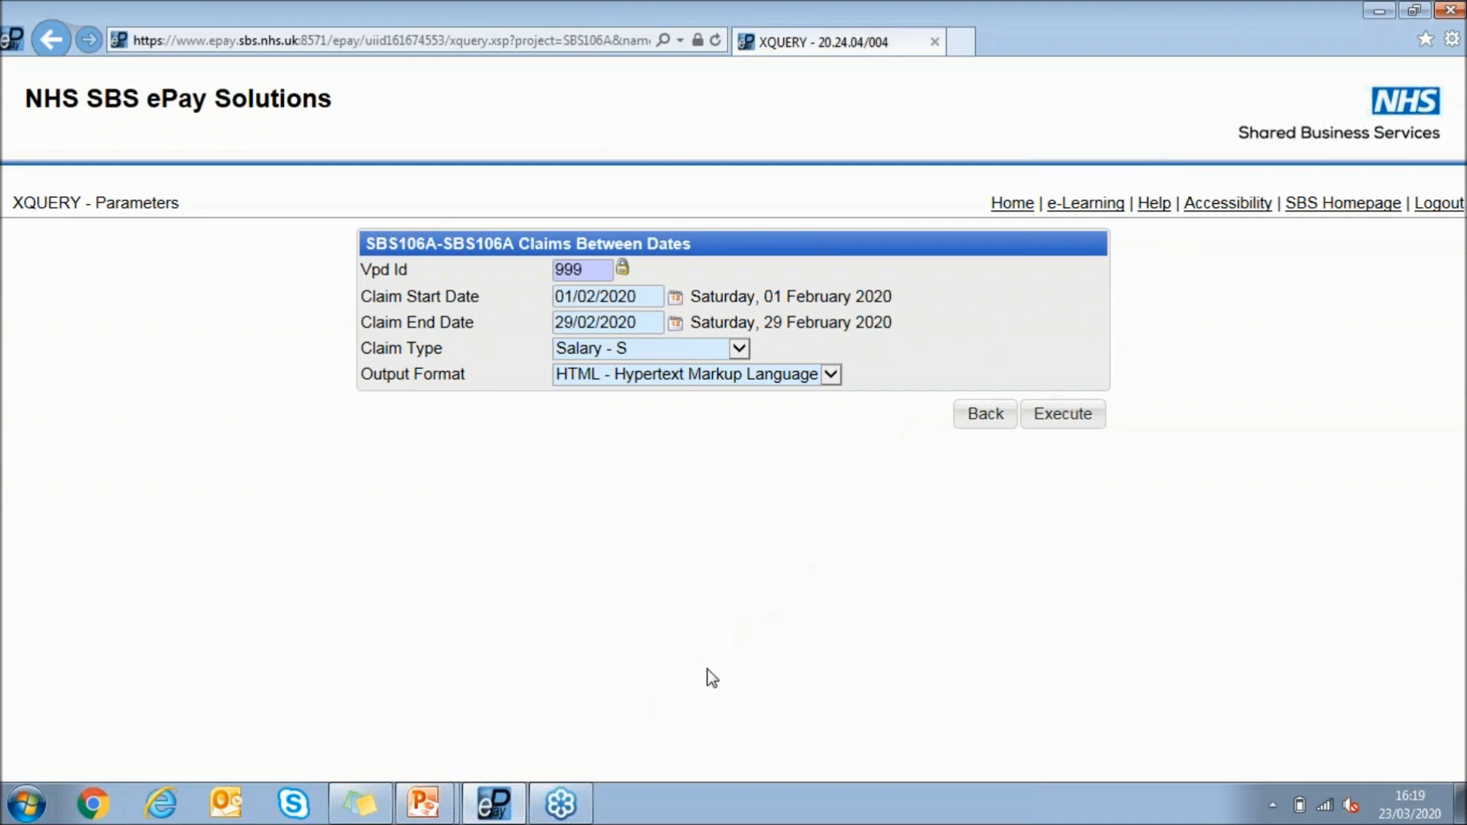
pyautogui.click(1013, 203)
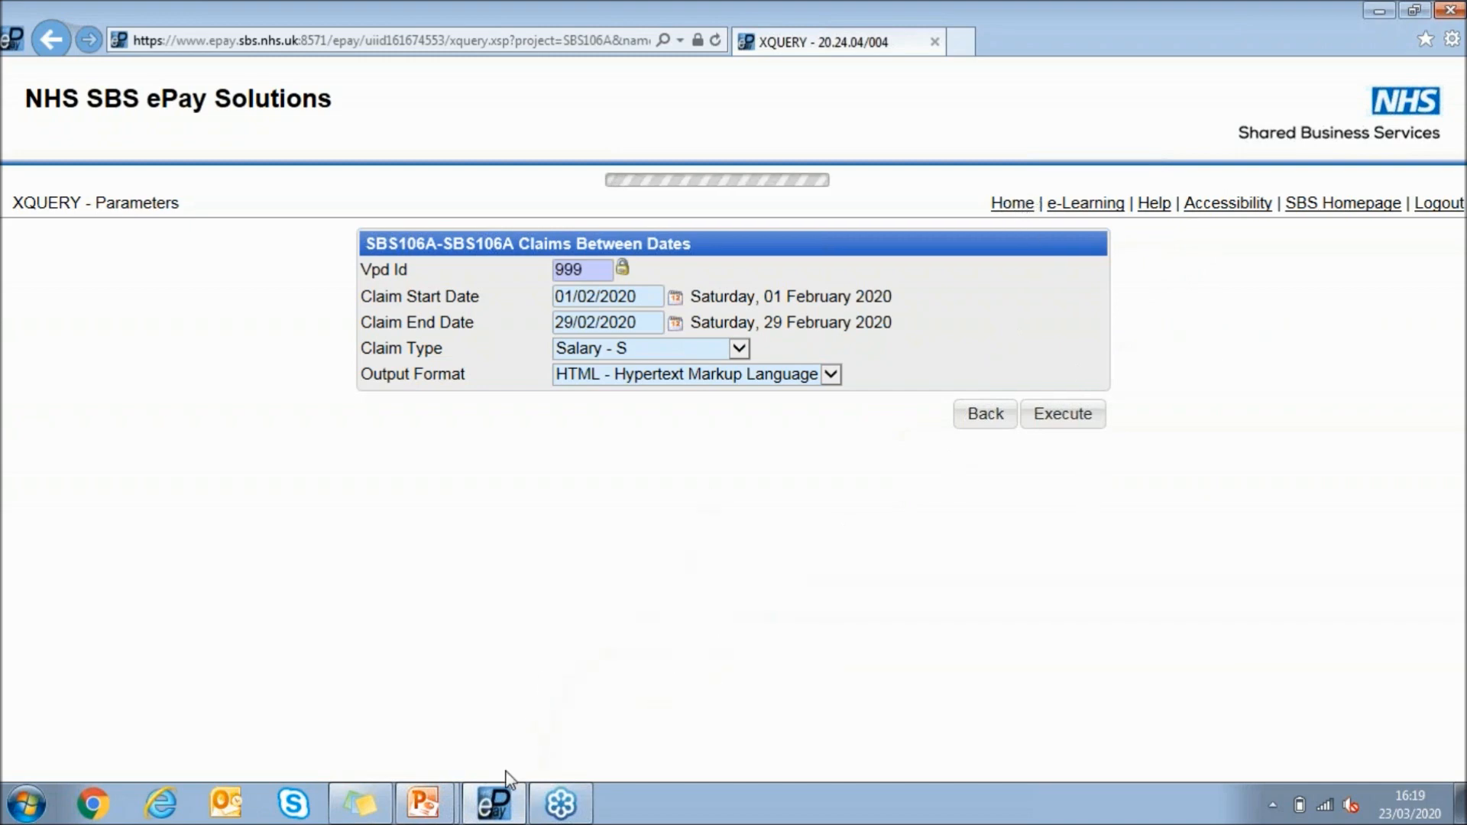
# Switch to the PowerPoint slide show and advance to the Alert Reminders slide
pyautogui.click(425, 802)
pyautogui.click(470, 757)
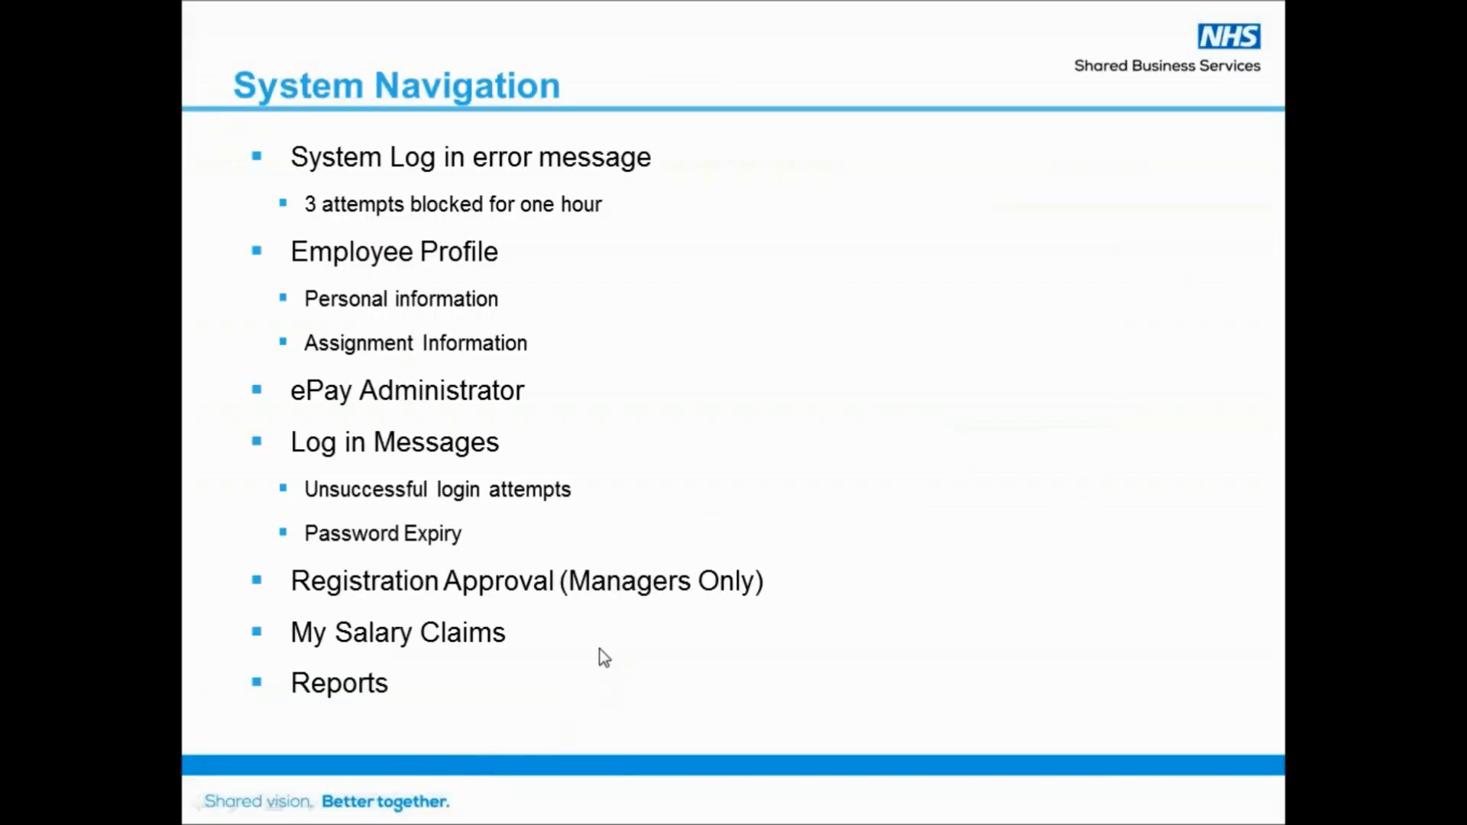
pyautogui.click(769, 432)
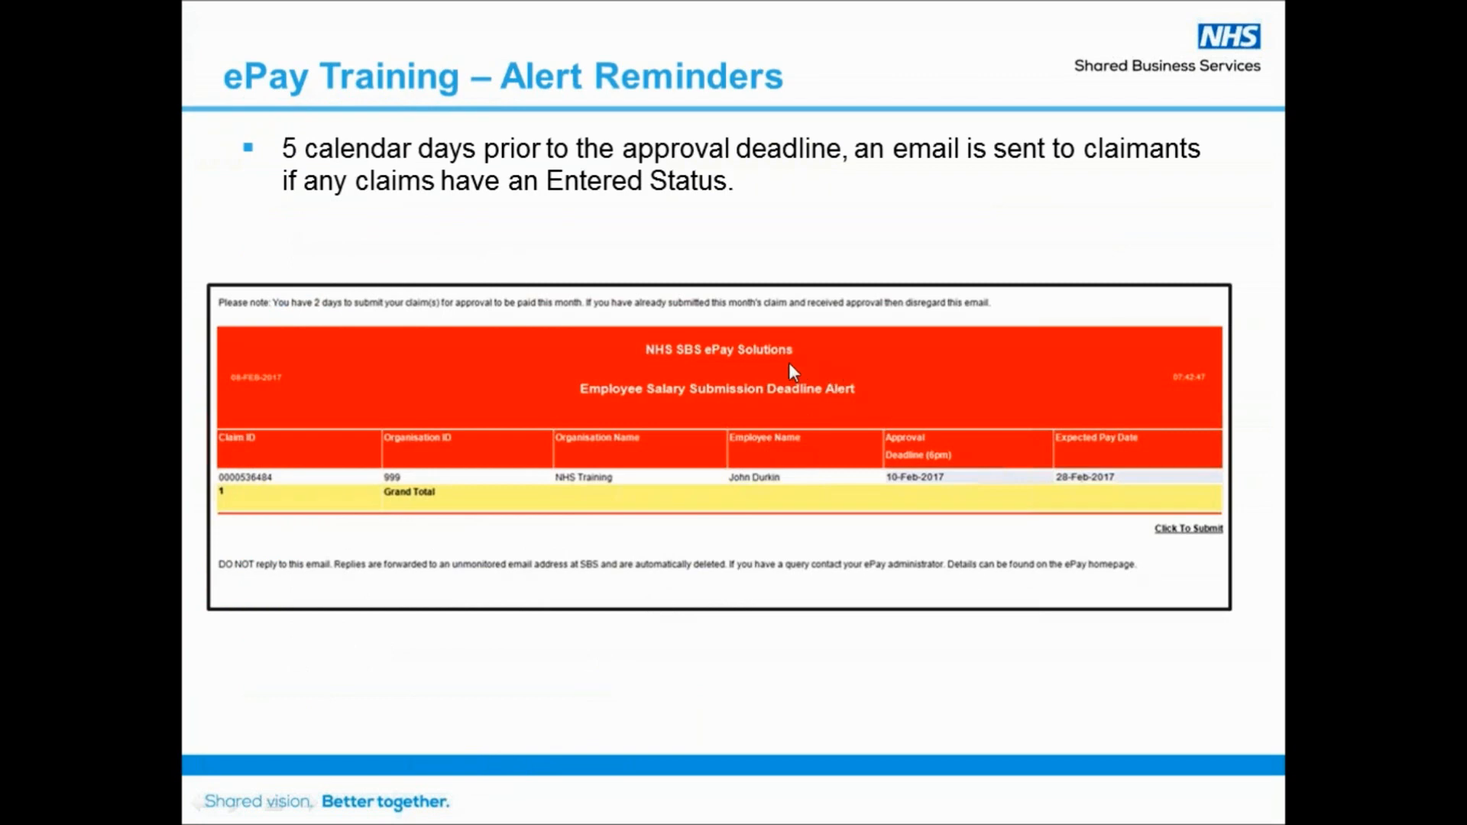
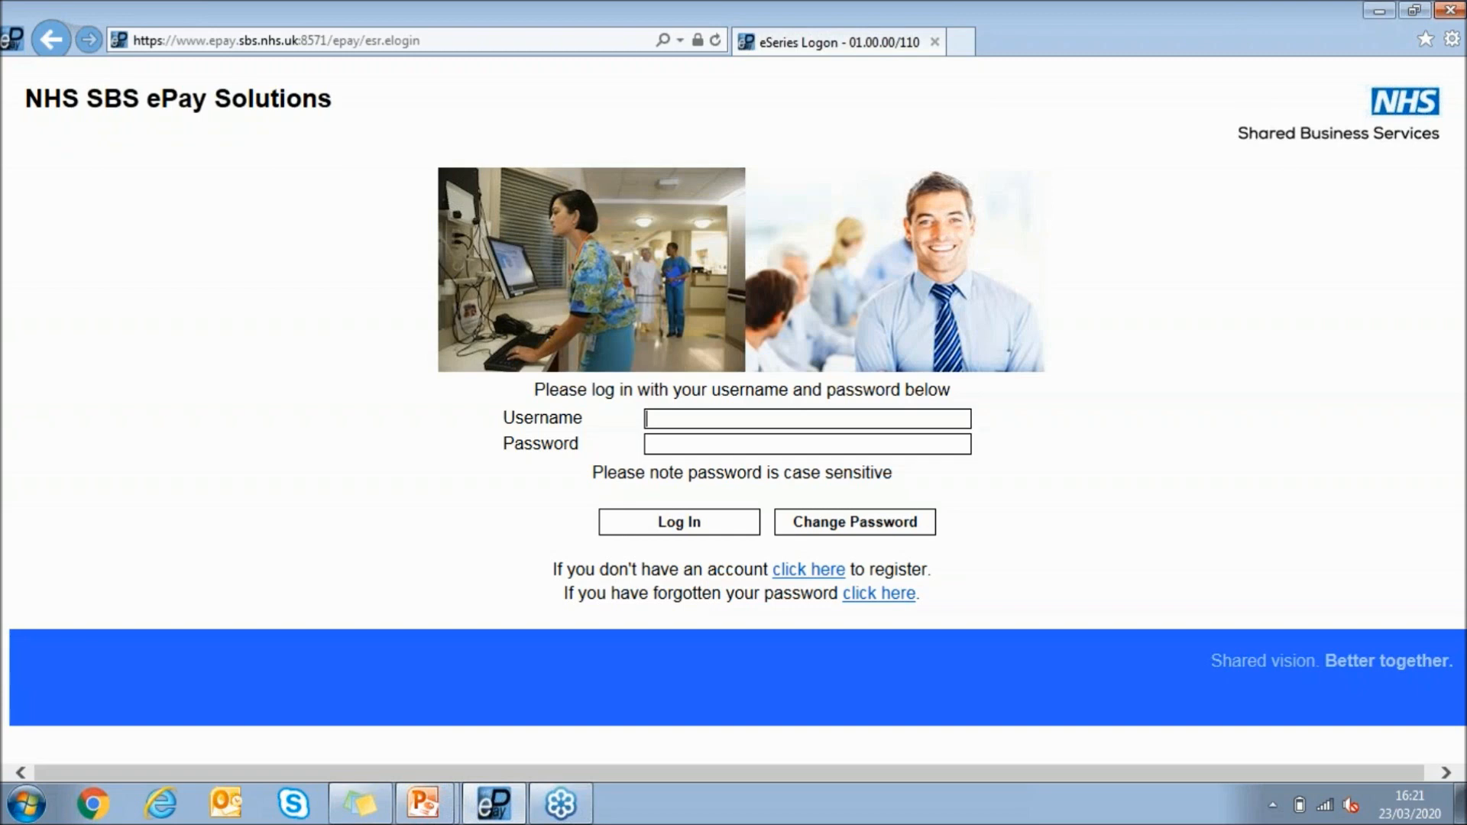
# Log in to ePay with the manager's username and account password
pyautogui.write('5812145')
pyautogui.press('BackSpace')
pyautogui.press('BackSpace')
pyautogui.write('31•••••••••')
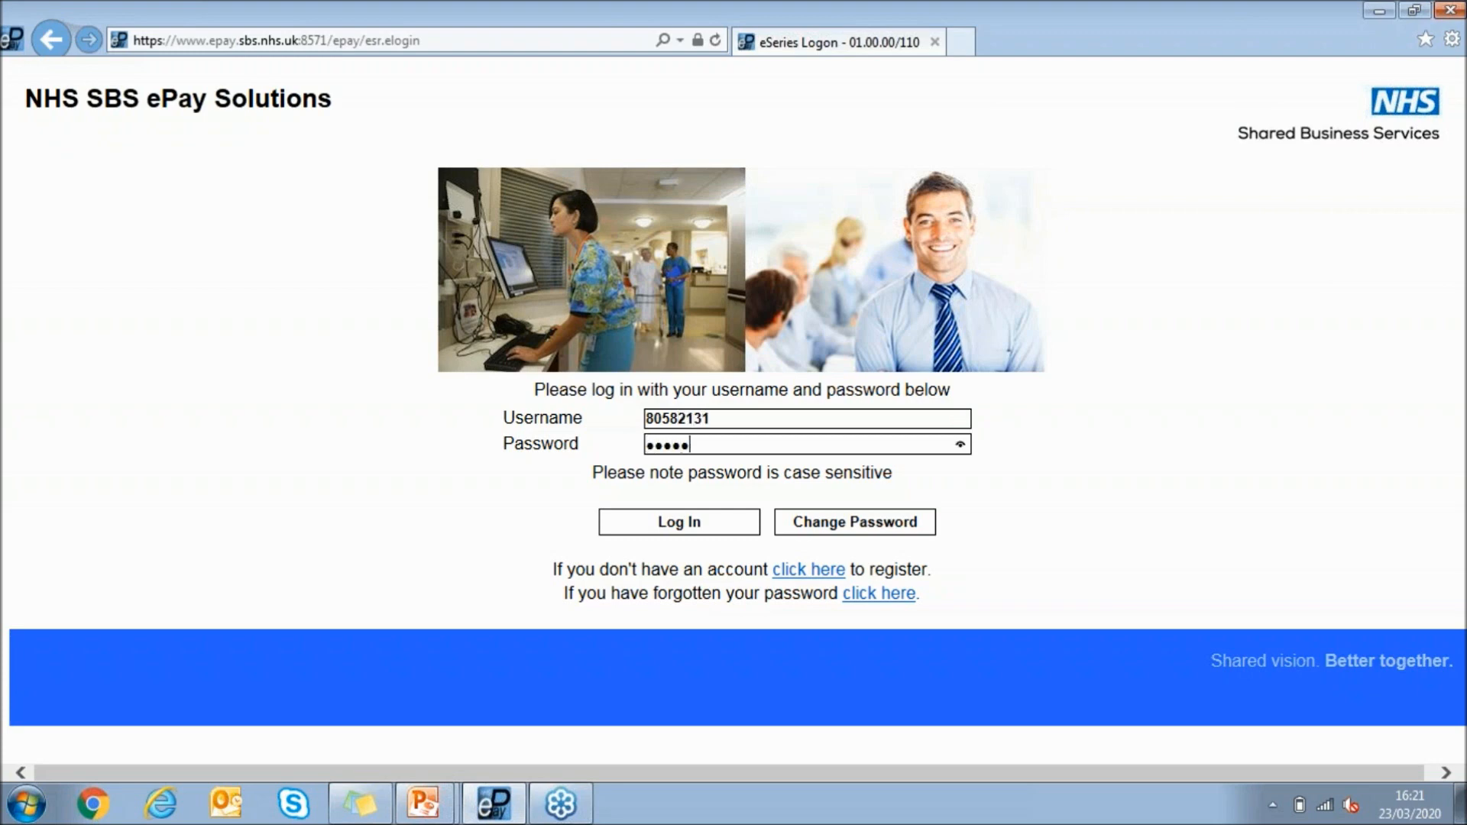
pyautogui.press('Return')
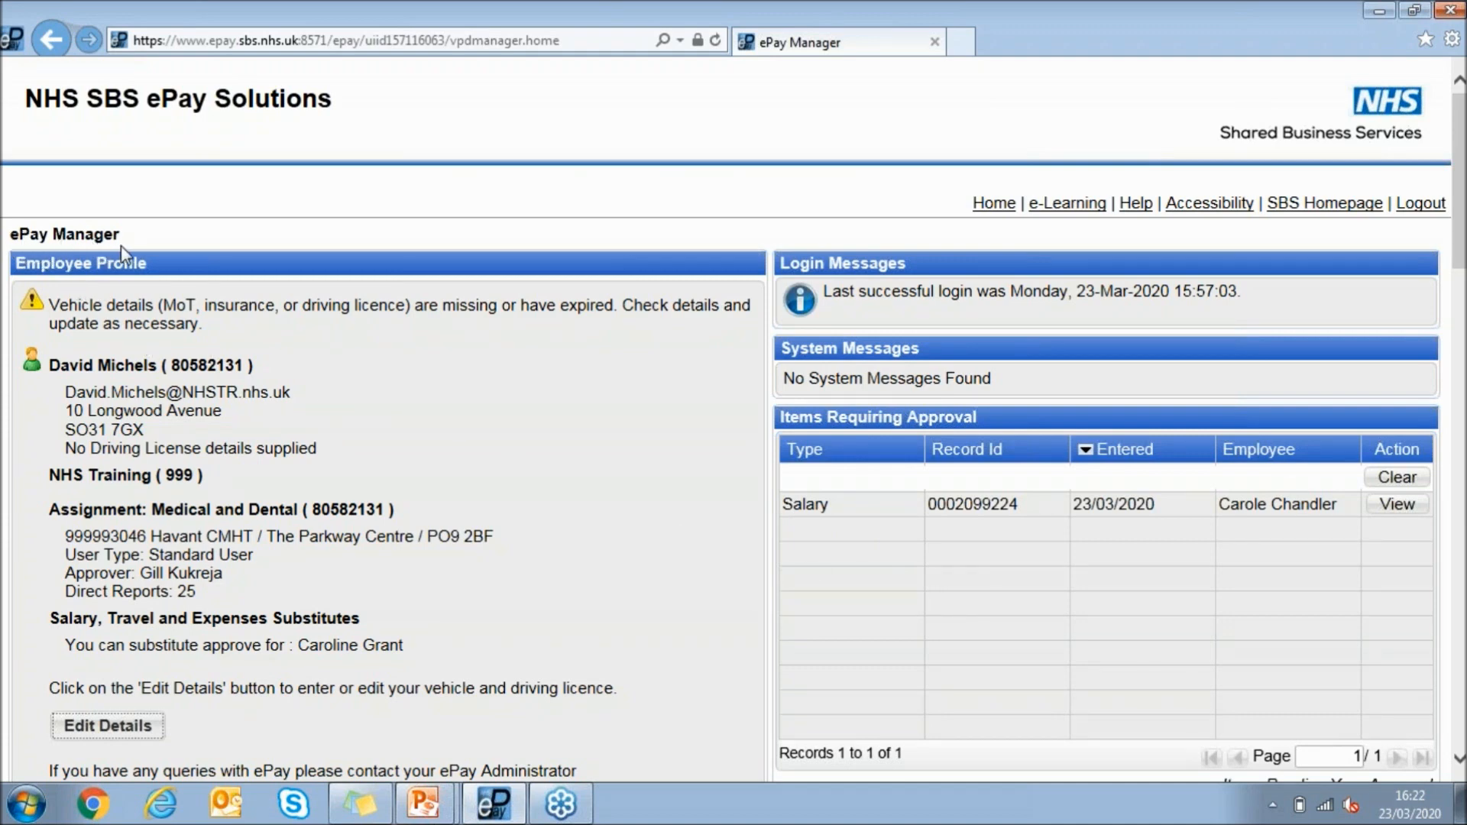
# Look over the ePay Manager home page, including items requiring approval, the Solutions list, the Reports folder contents and outstanding registrations
pyautogui.moveTo(12, 230); pyautogui.dragTo(108, 227)
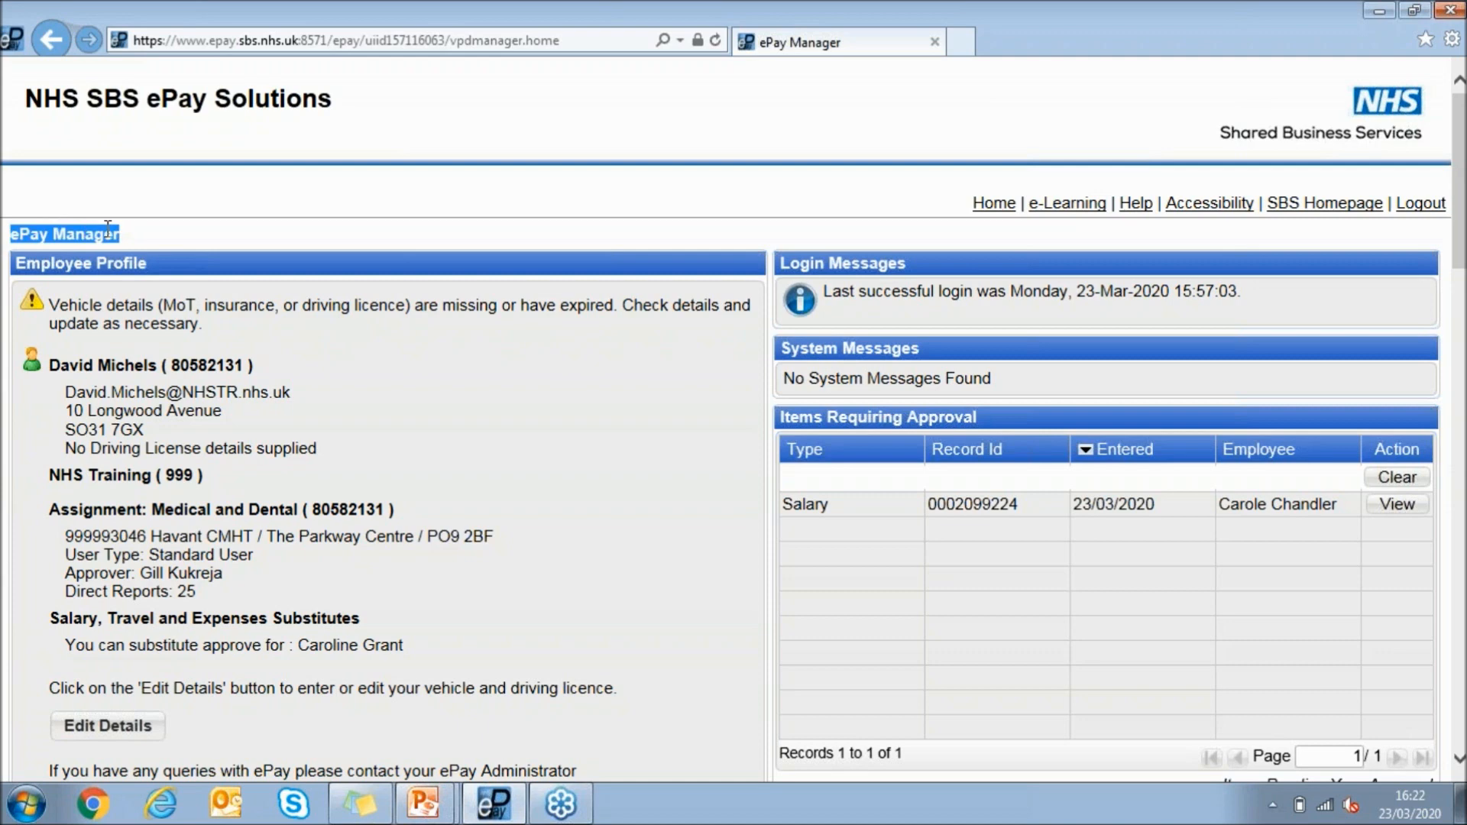
pyautogui.scroll(-3, 166, 306)
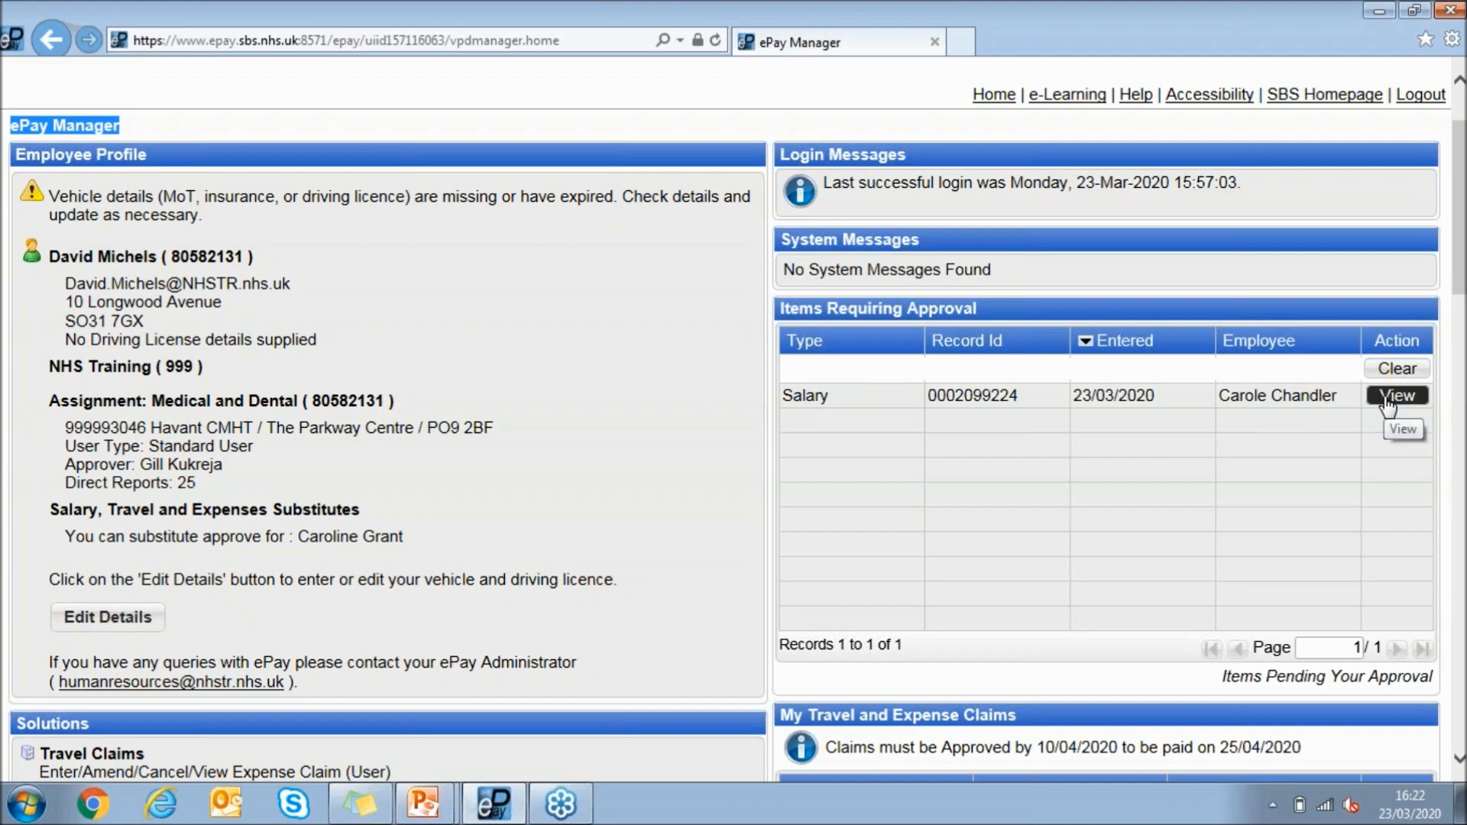
pyautogui.scroll(-3, 604, 275)
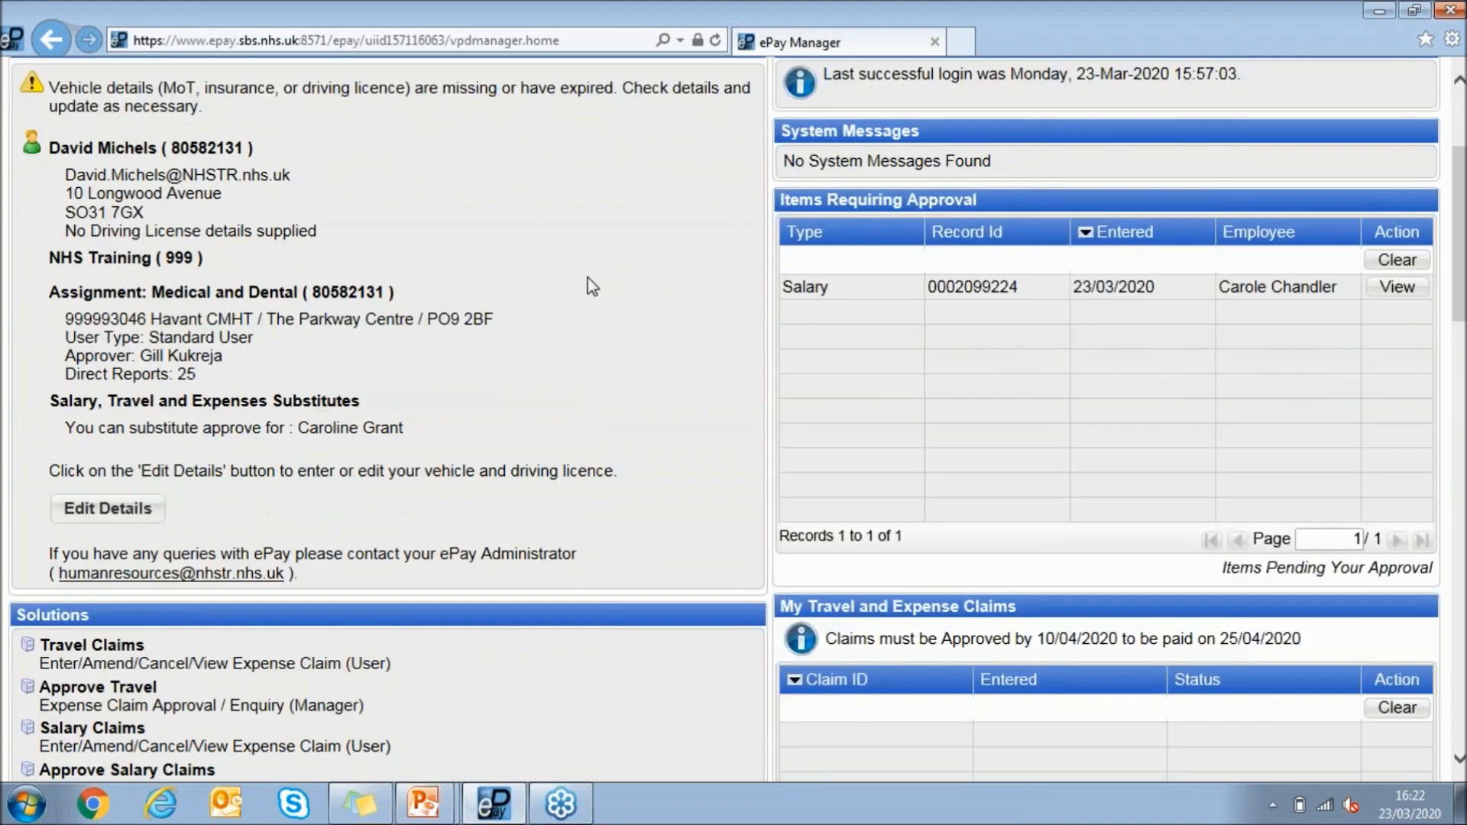
pyautogui.scroll(-2, 588, 281)
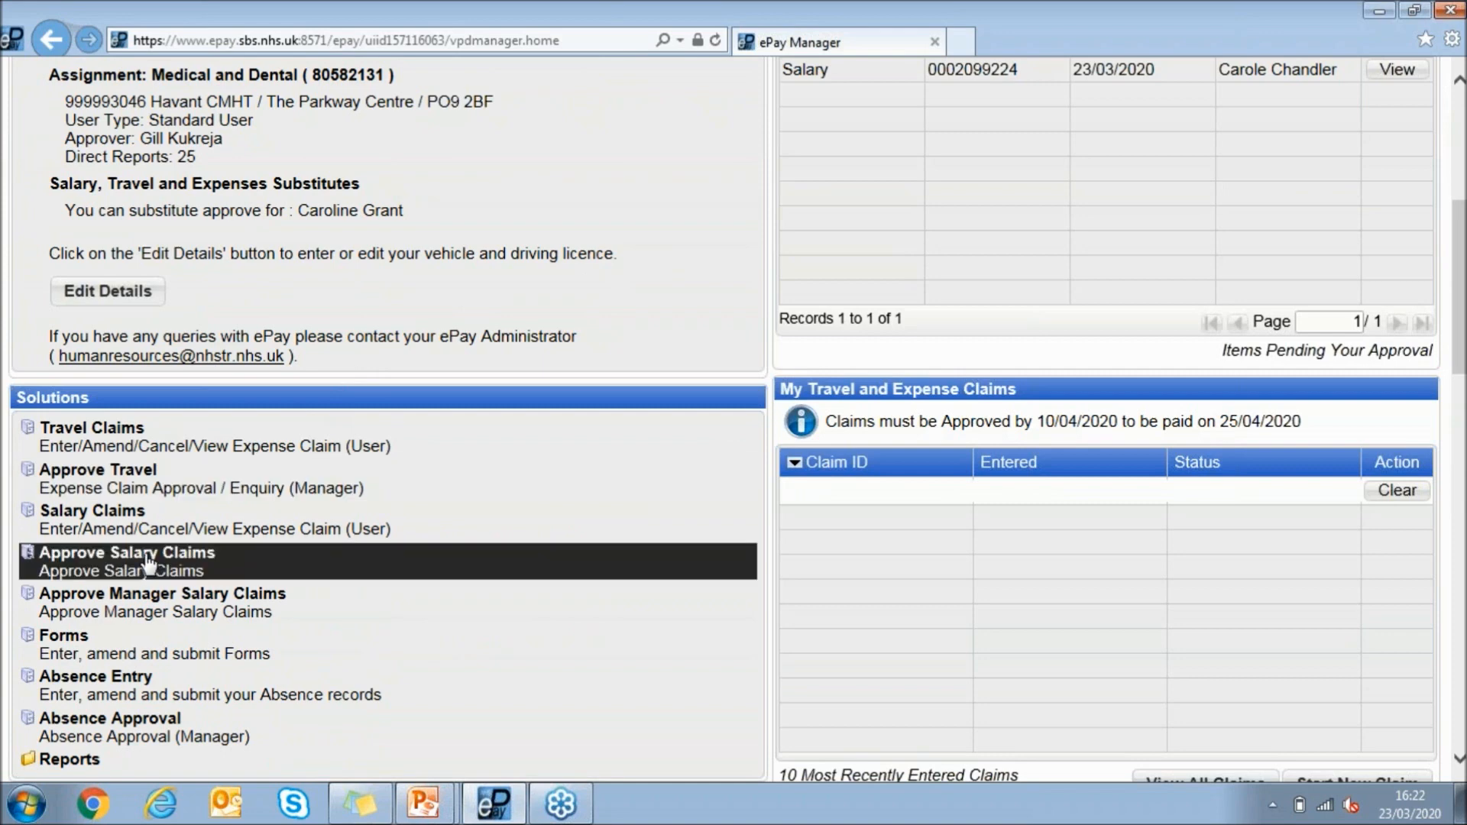
pyautogui.scroll(-1, 147, 566)
pyautogui.scroll(-2, 88, 611)
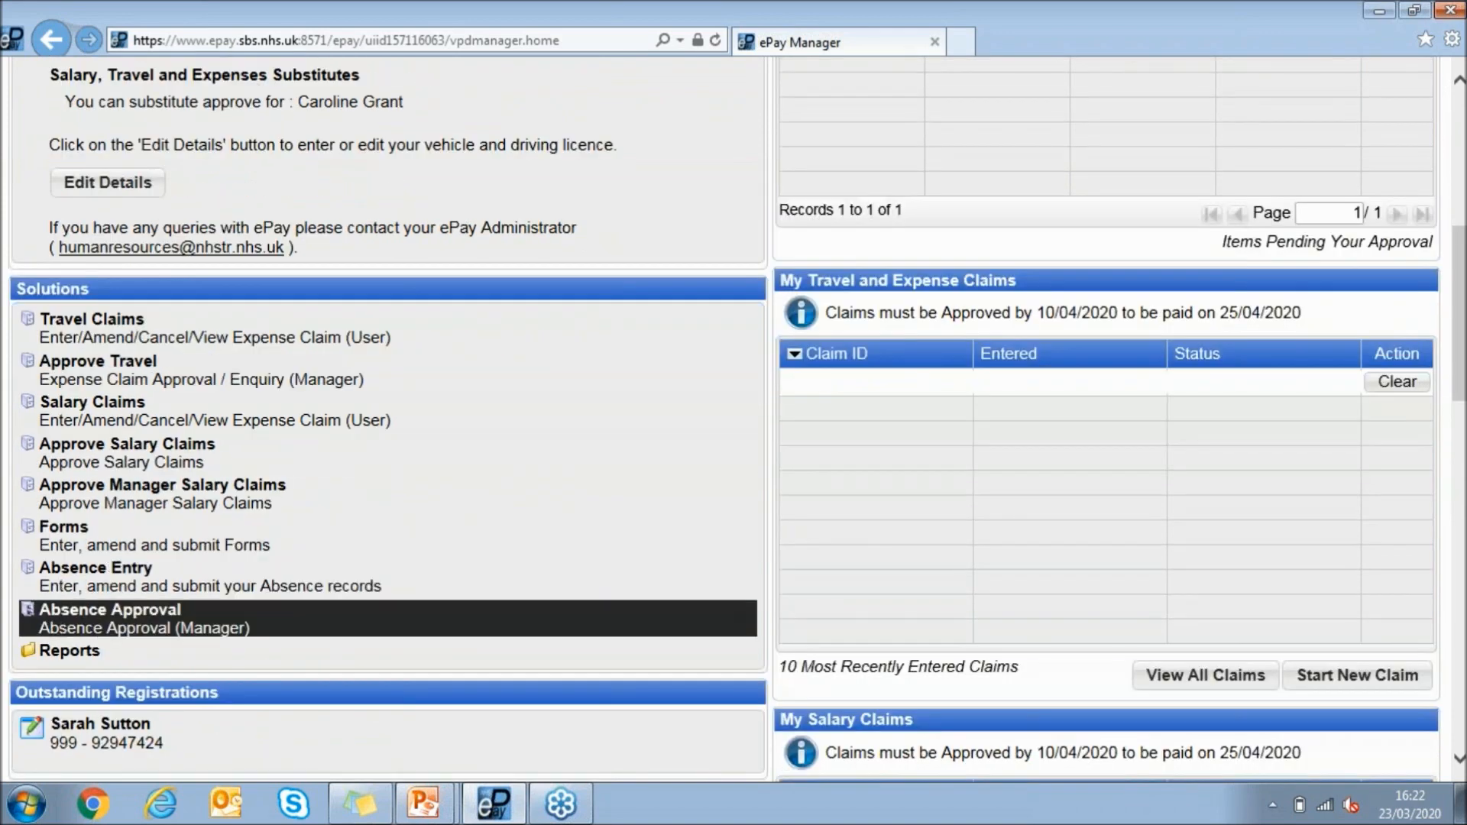
pyautogui.click(85, 648)
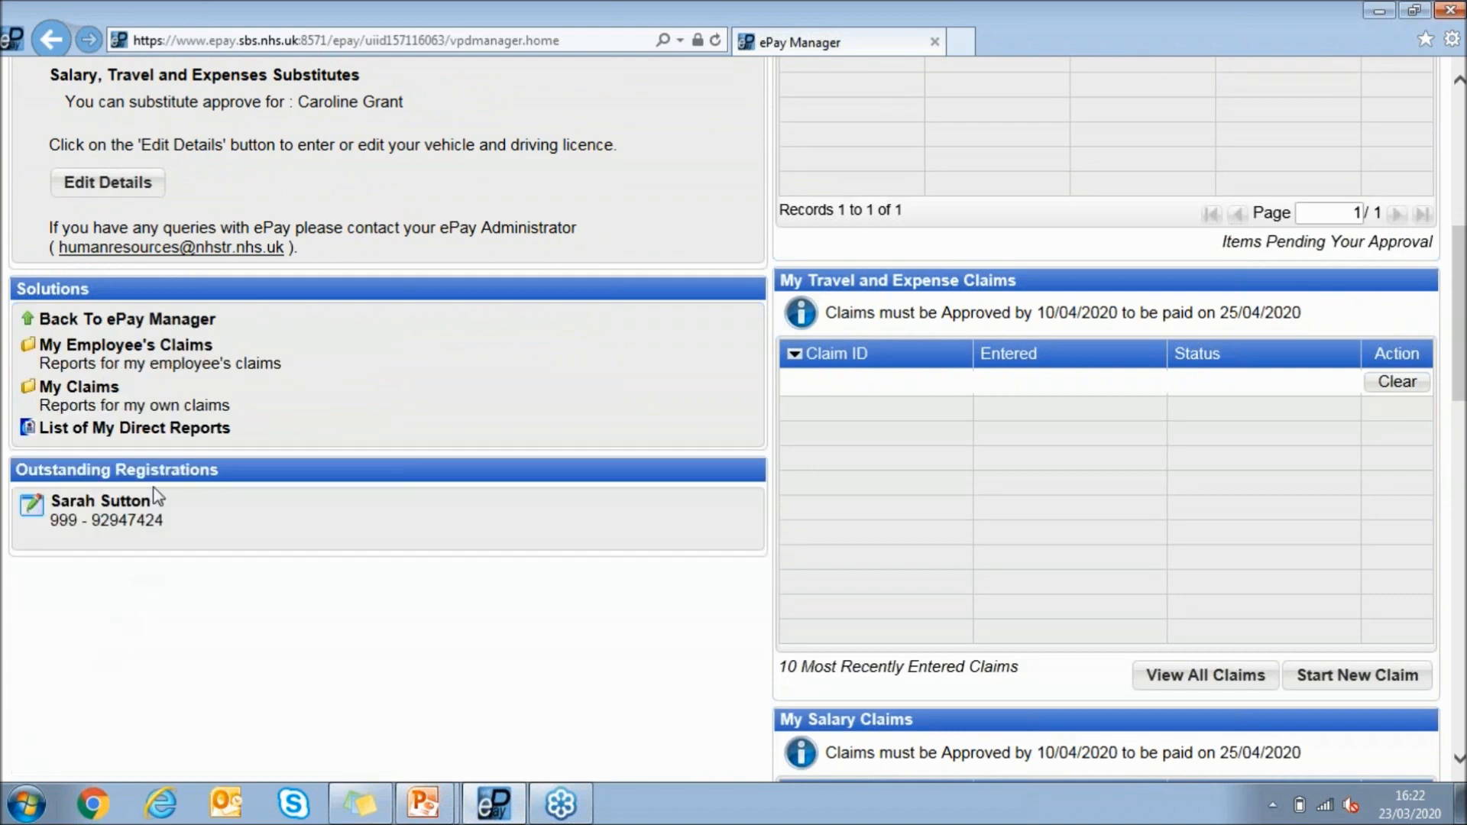
pyautogui.click(172, 326)
pyautogui.scroll(-2, 153, 382)
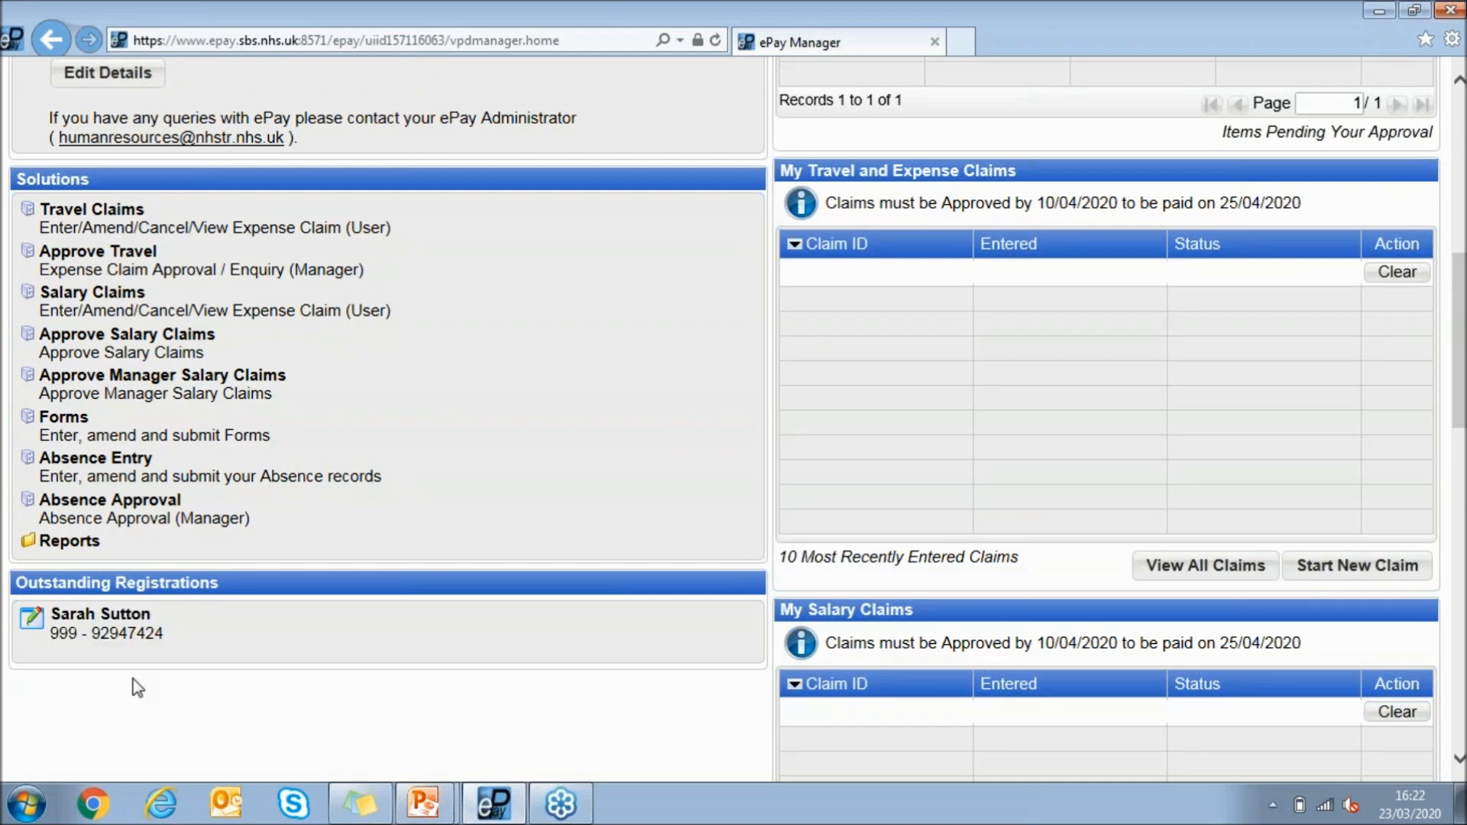
# Open the outstanding registration, draft the rejection reason "not my member of staff - should be...", cancel the rejection and return to the home page
pyautogui.click(127, 639)
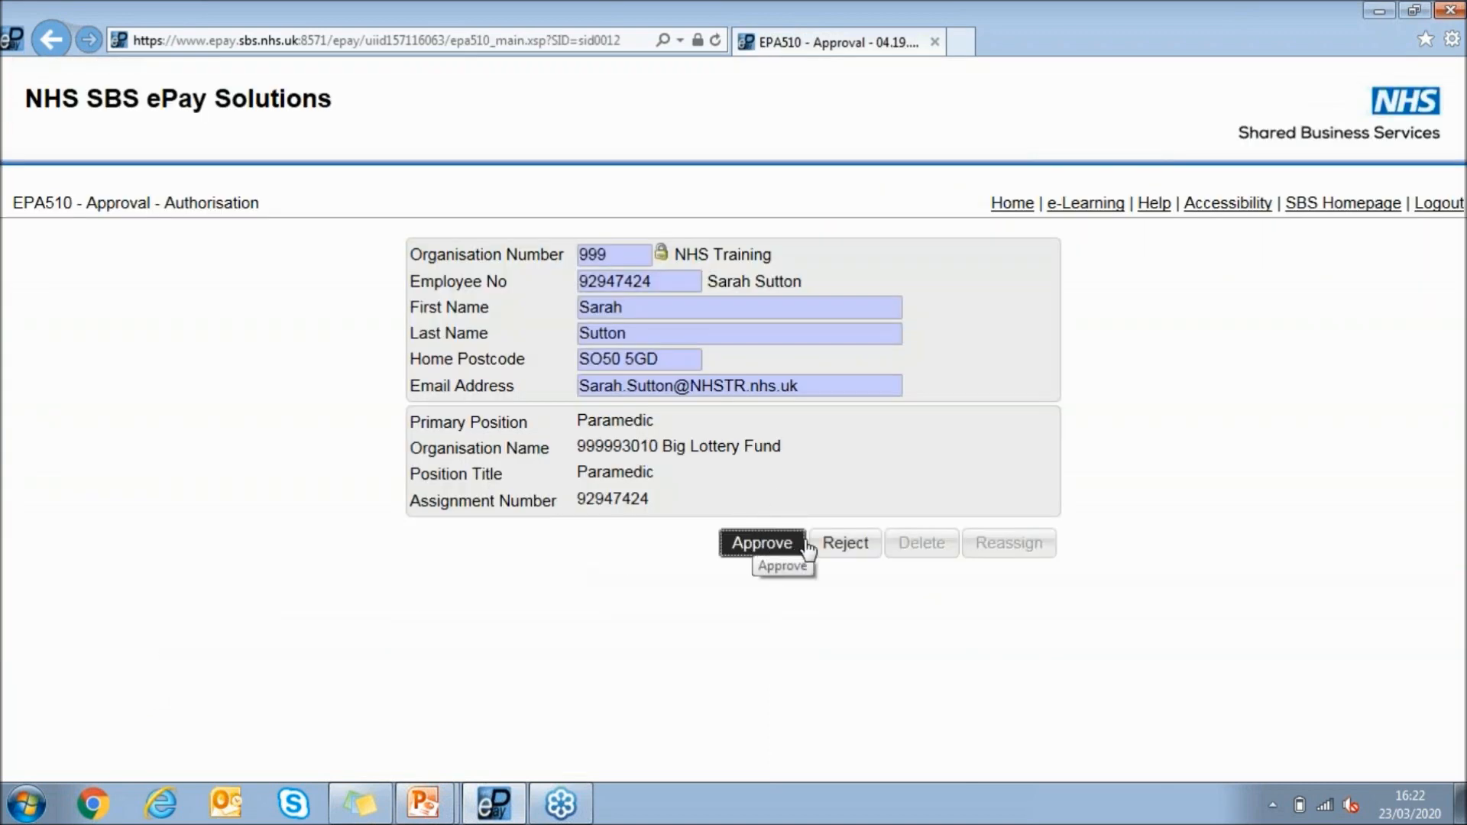
pyautogui.click(840, 550)
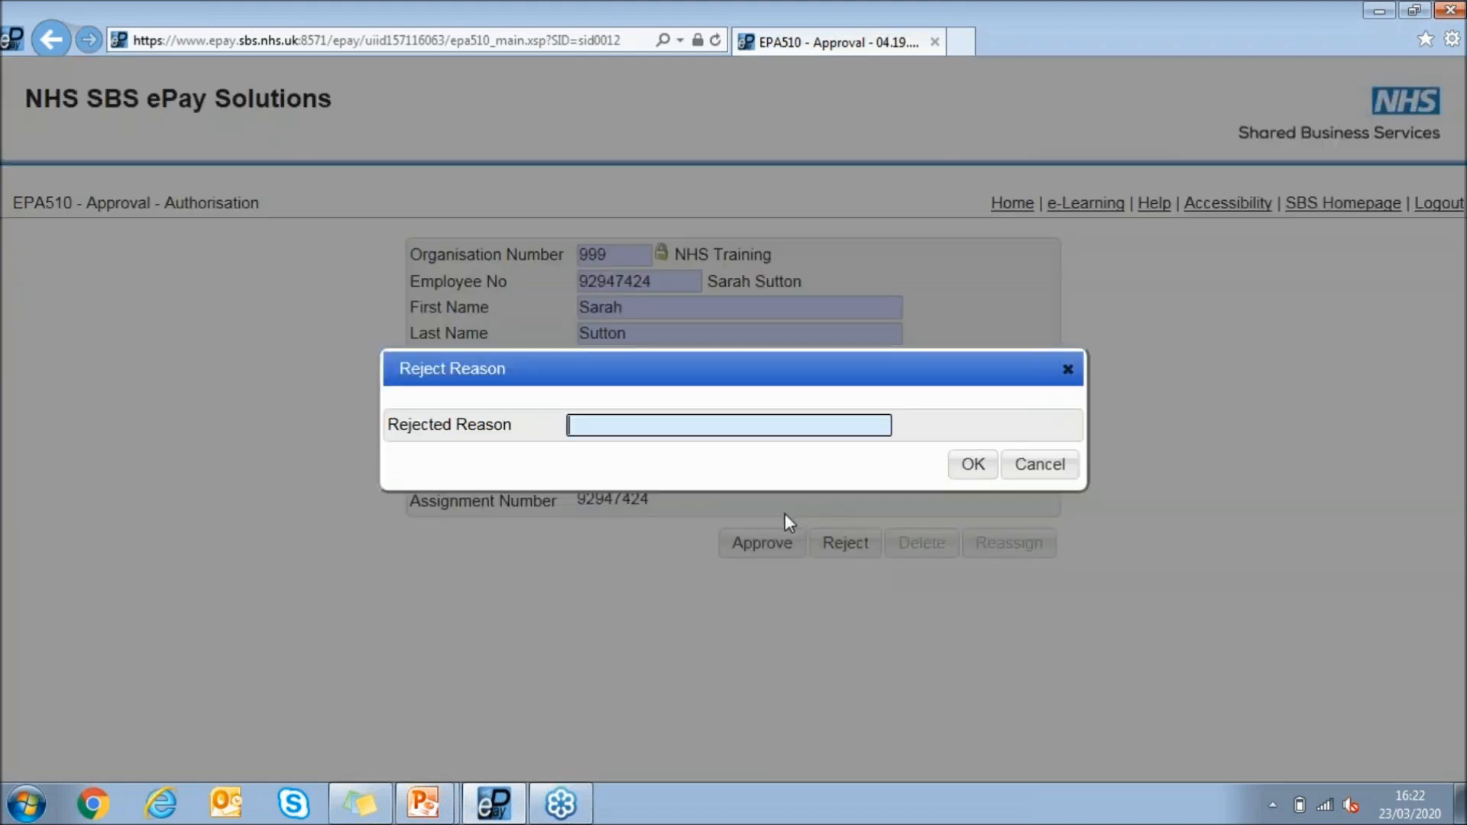
pyautogui.write('not my member')
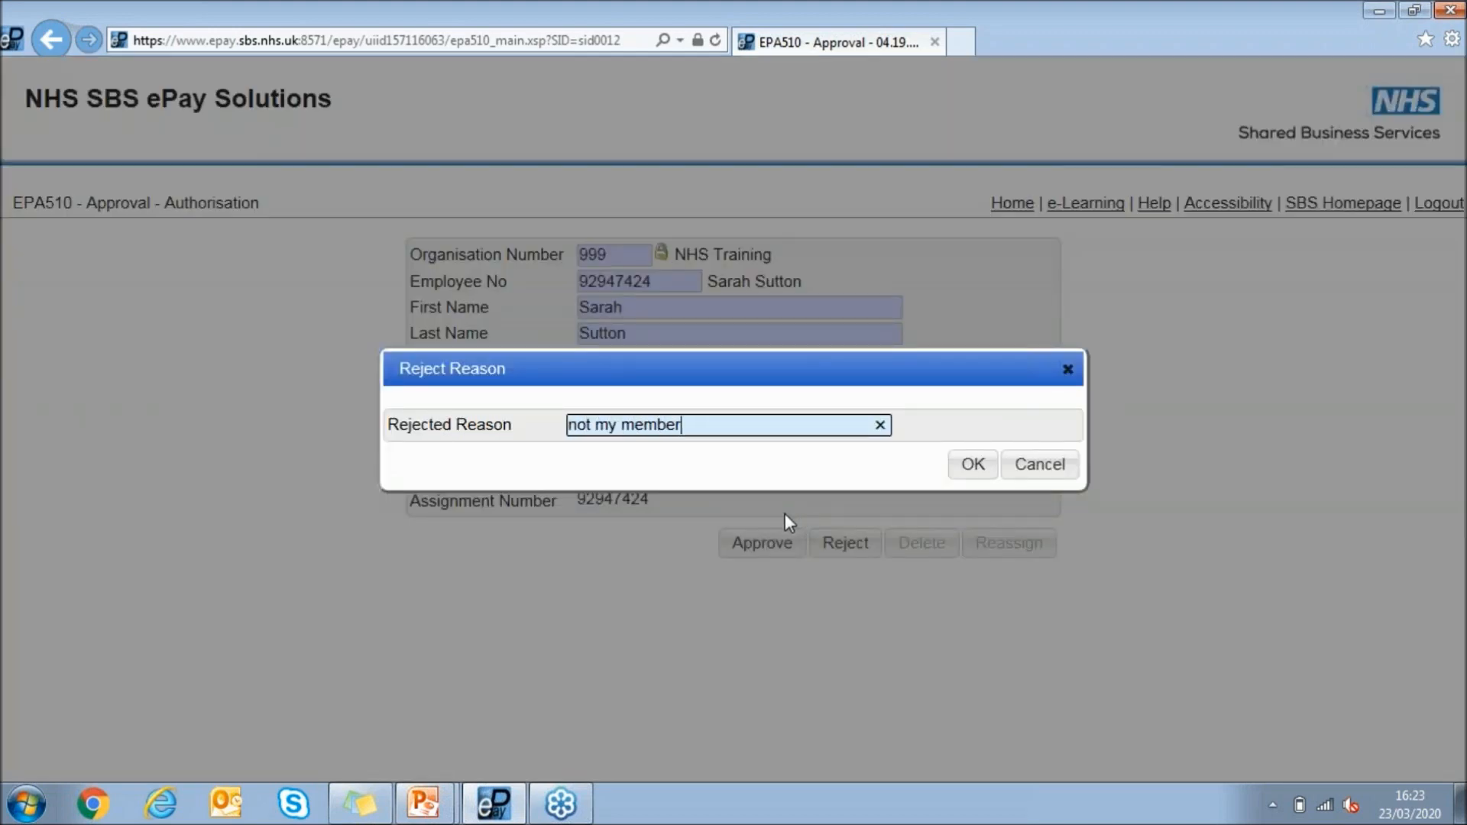
pyautogui.write(' of staff - should be')
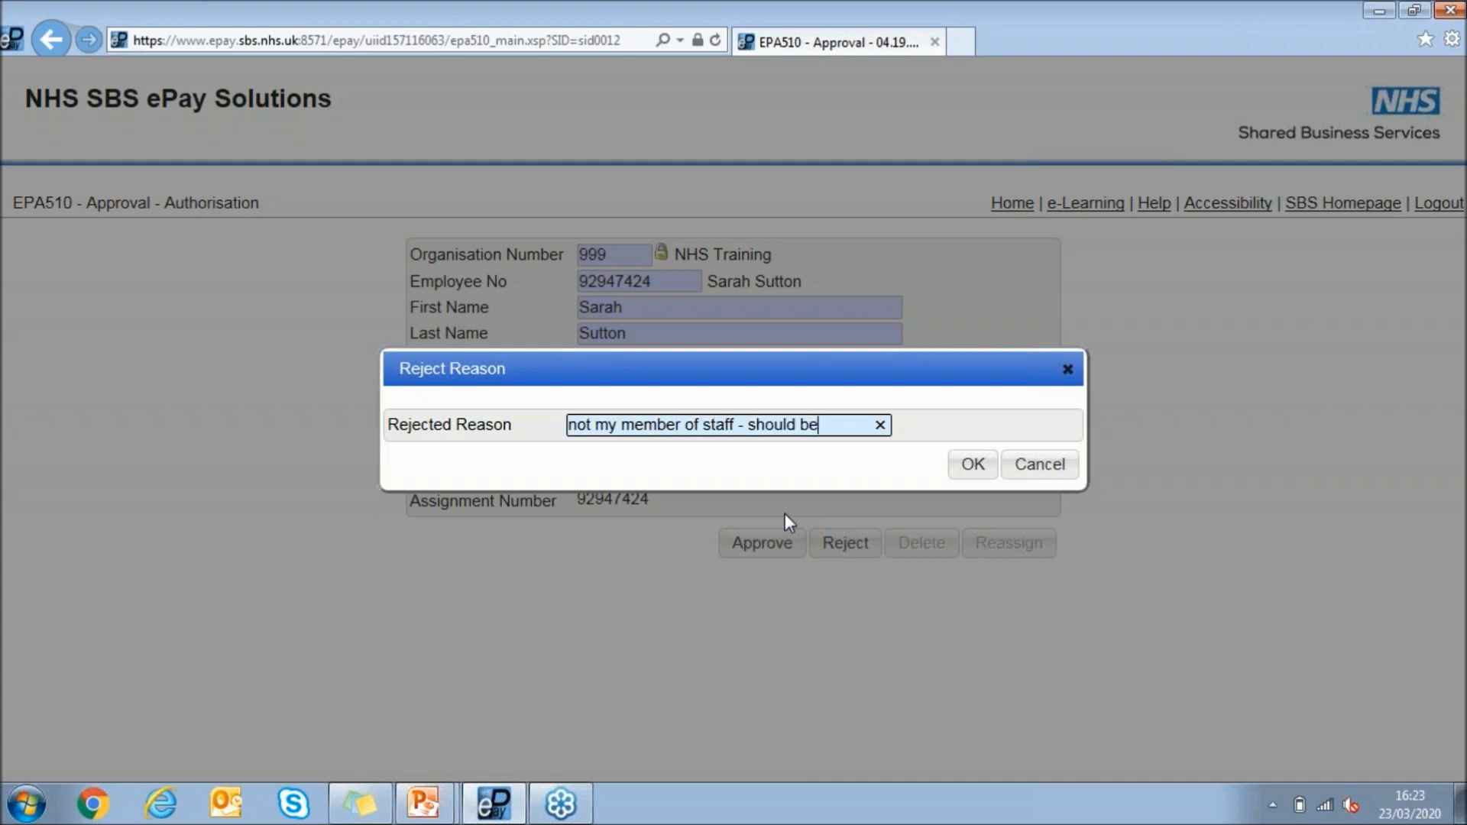
pyautogui.write('...')
pyautogui.click(1041, 466)
pyautogui.click(1027, 204)
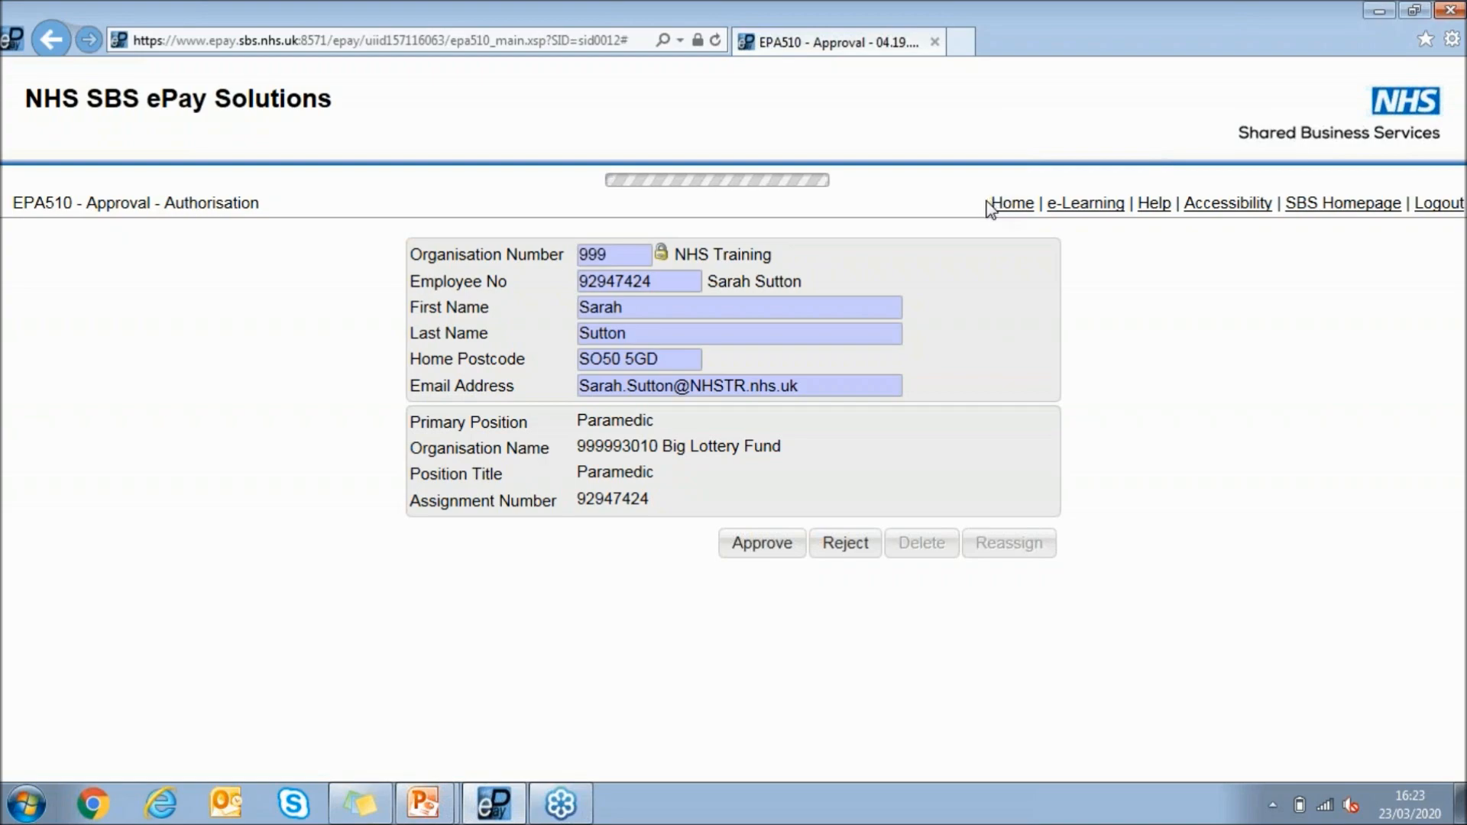
# Open Approve Salary Claims and review the submitted claim for period M - 2020 Mar
pyautogui.scroll(-4, 365, 416)
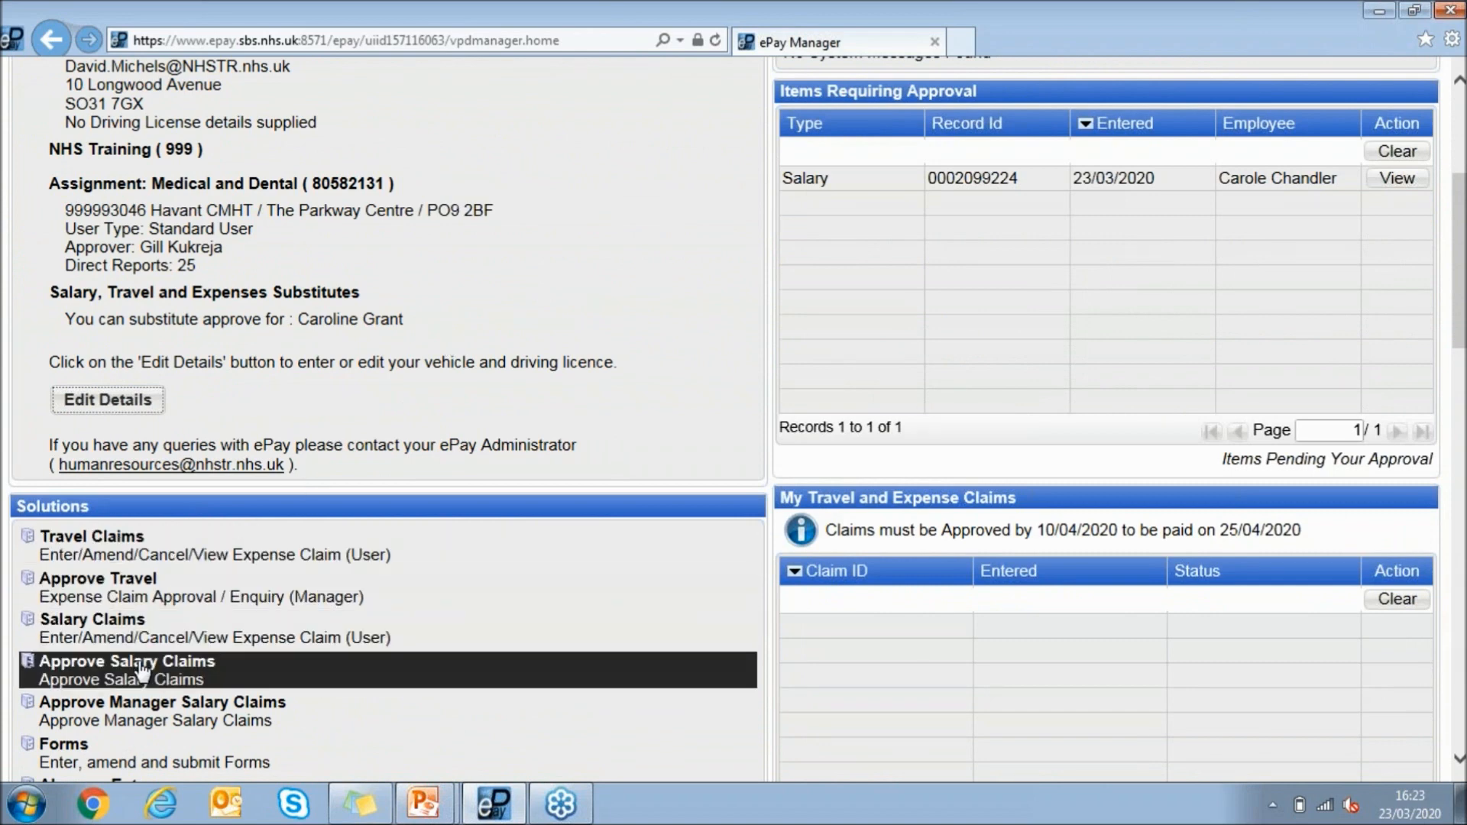
pyautogui.click(144, 670)
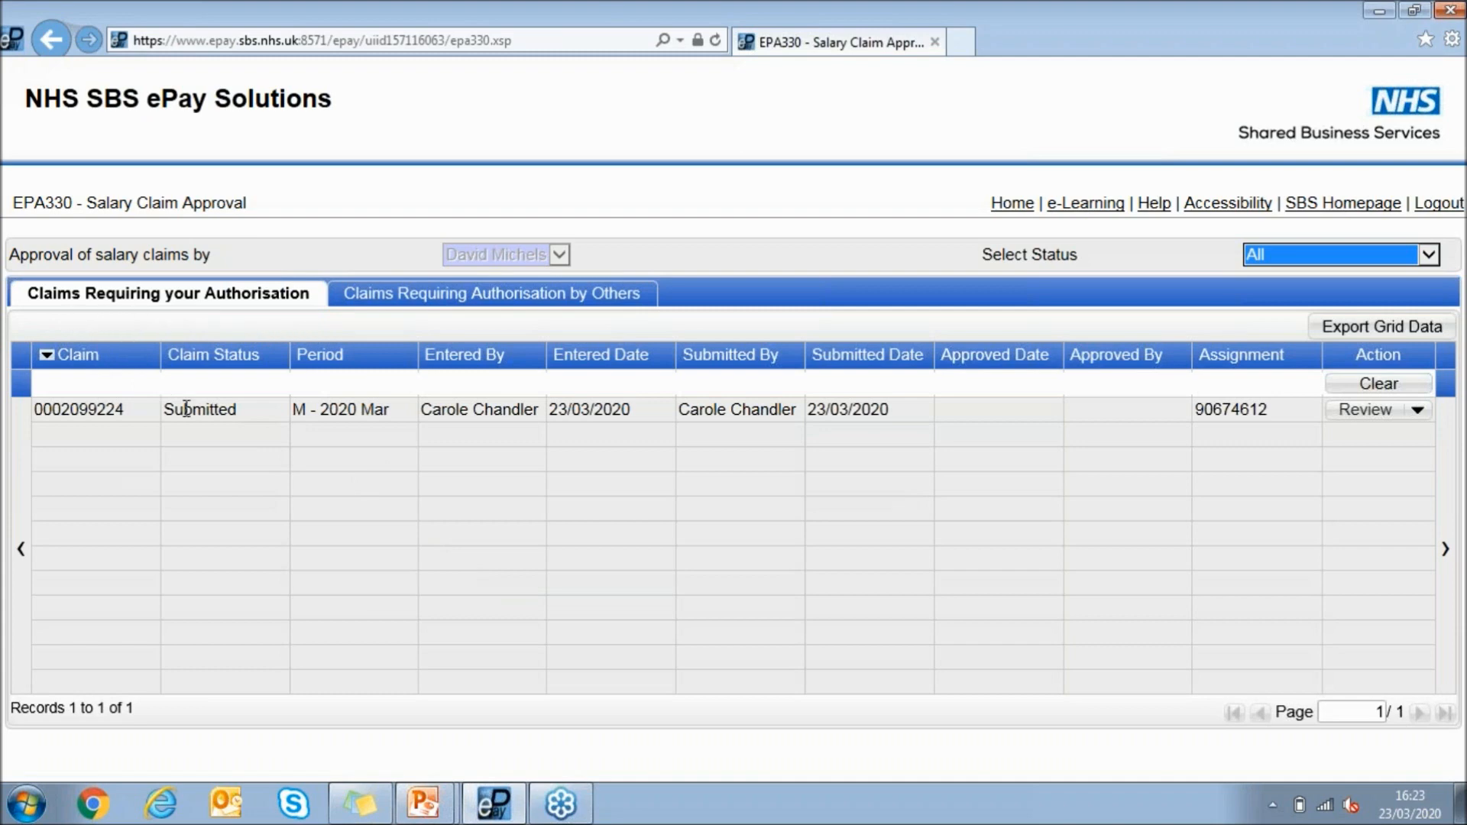
pyautogui.click(1362, 413)
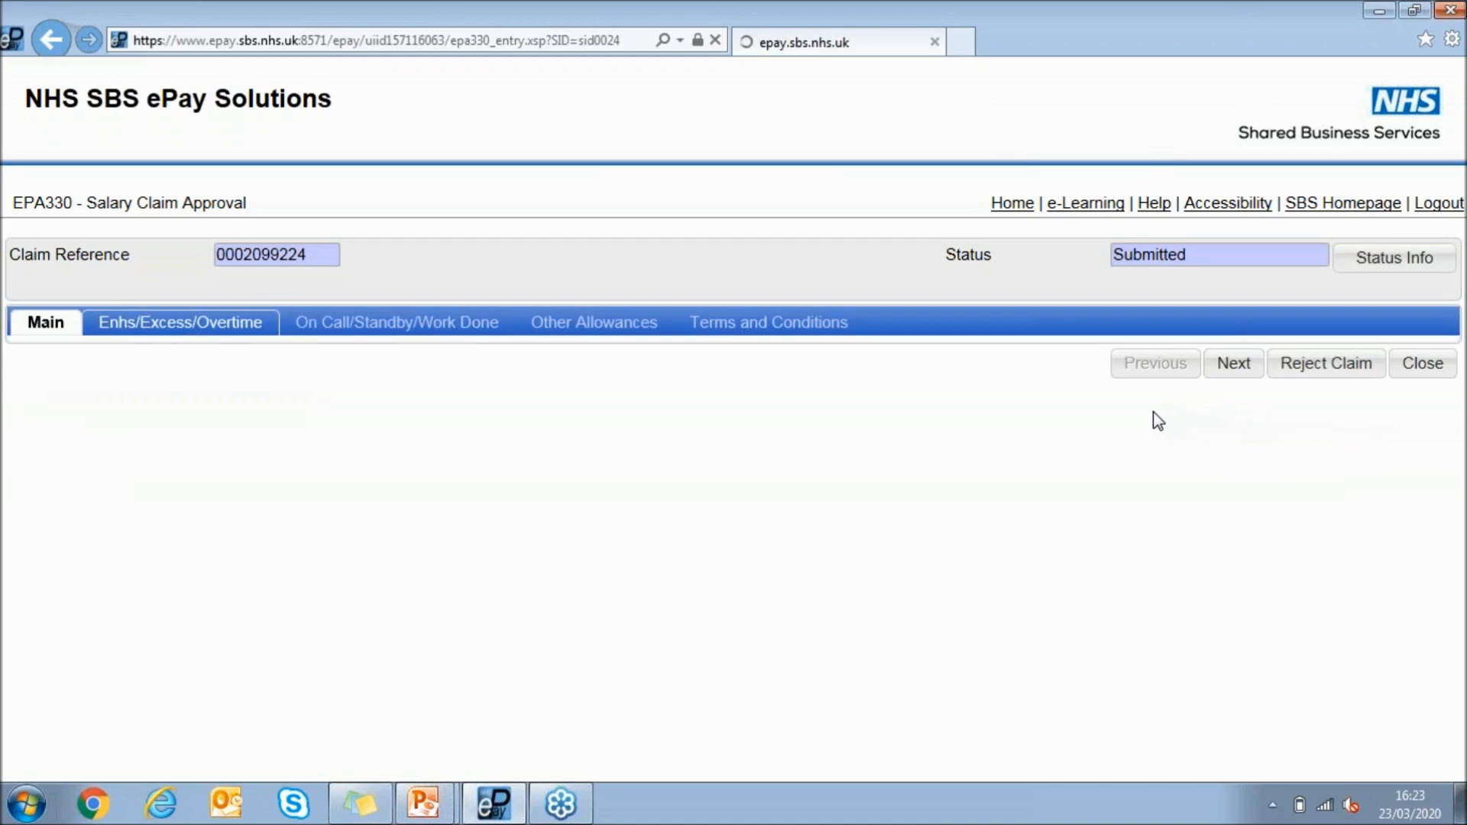
# Examine the claim's enhancements, excess and overtime, its on-call, standby and work-done entries, and its other allowances
pyautogui.click(235, 327)
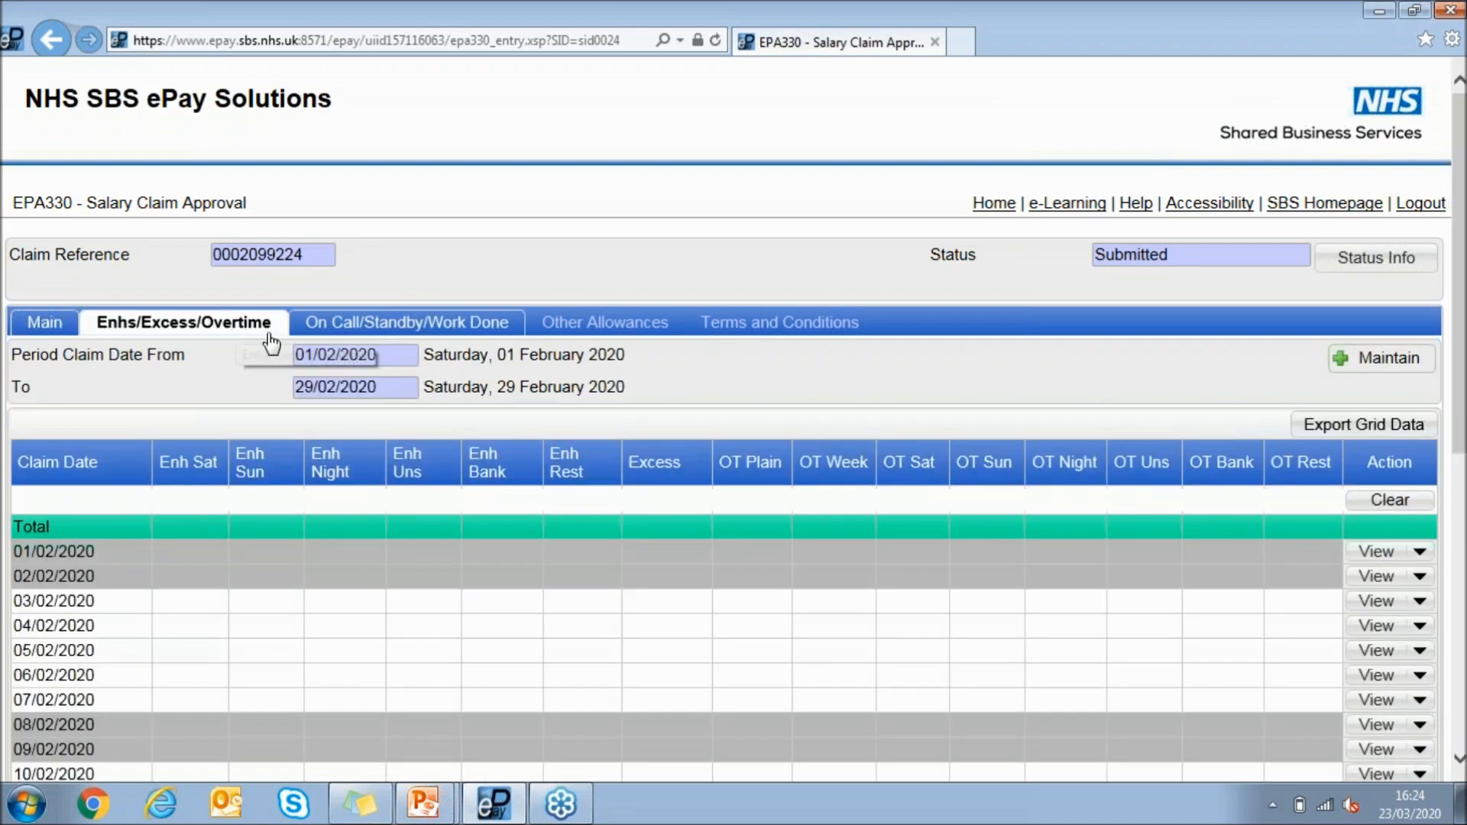
pyautogui.click(405, 327)
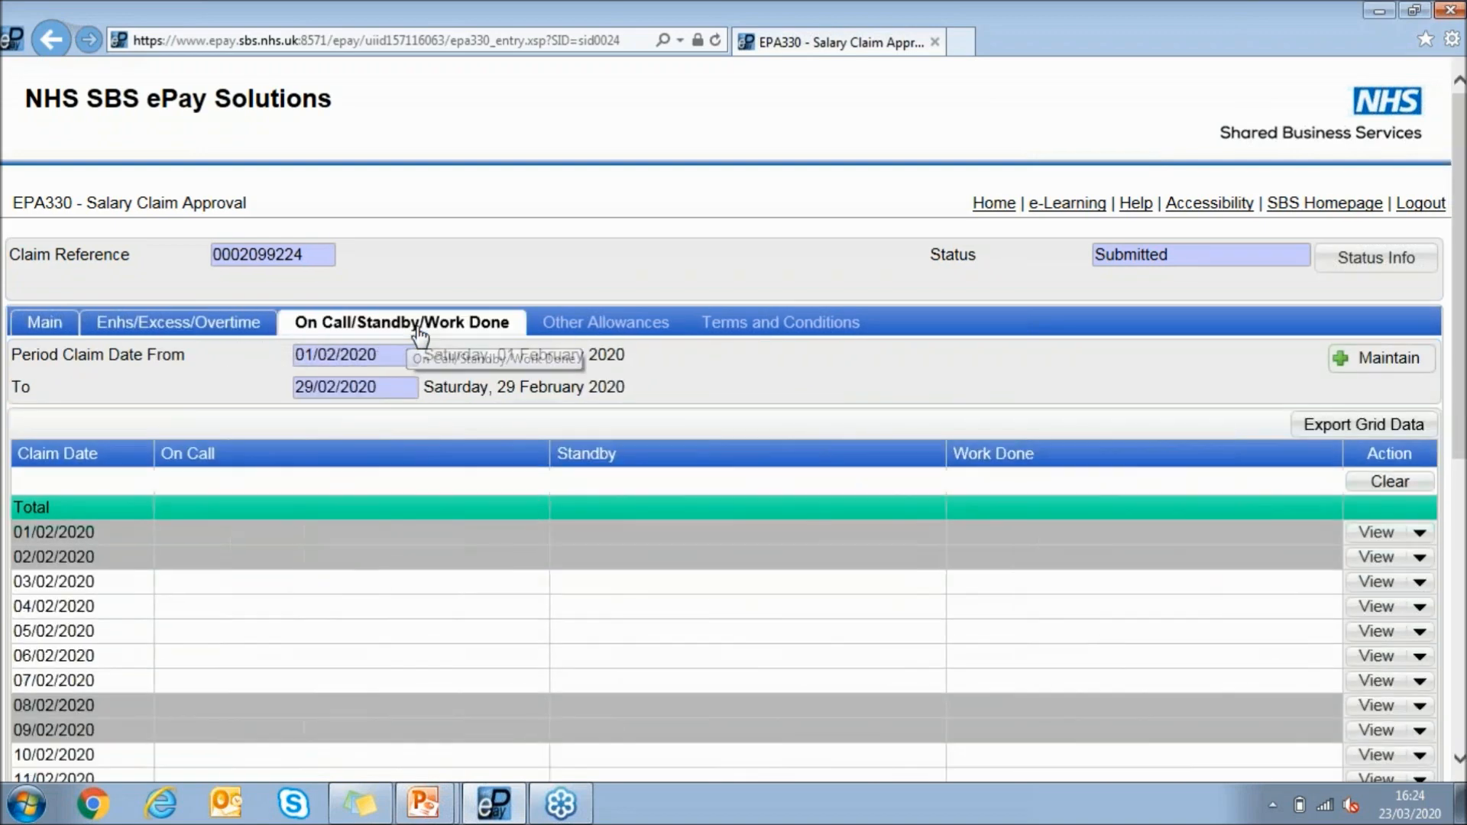
pyautogui.click(608, 331)
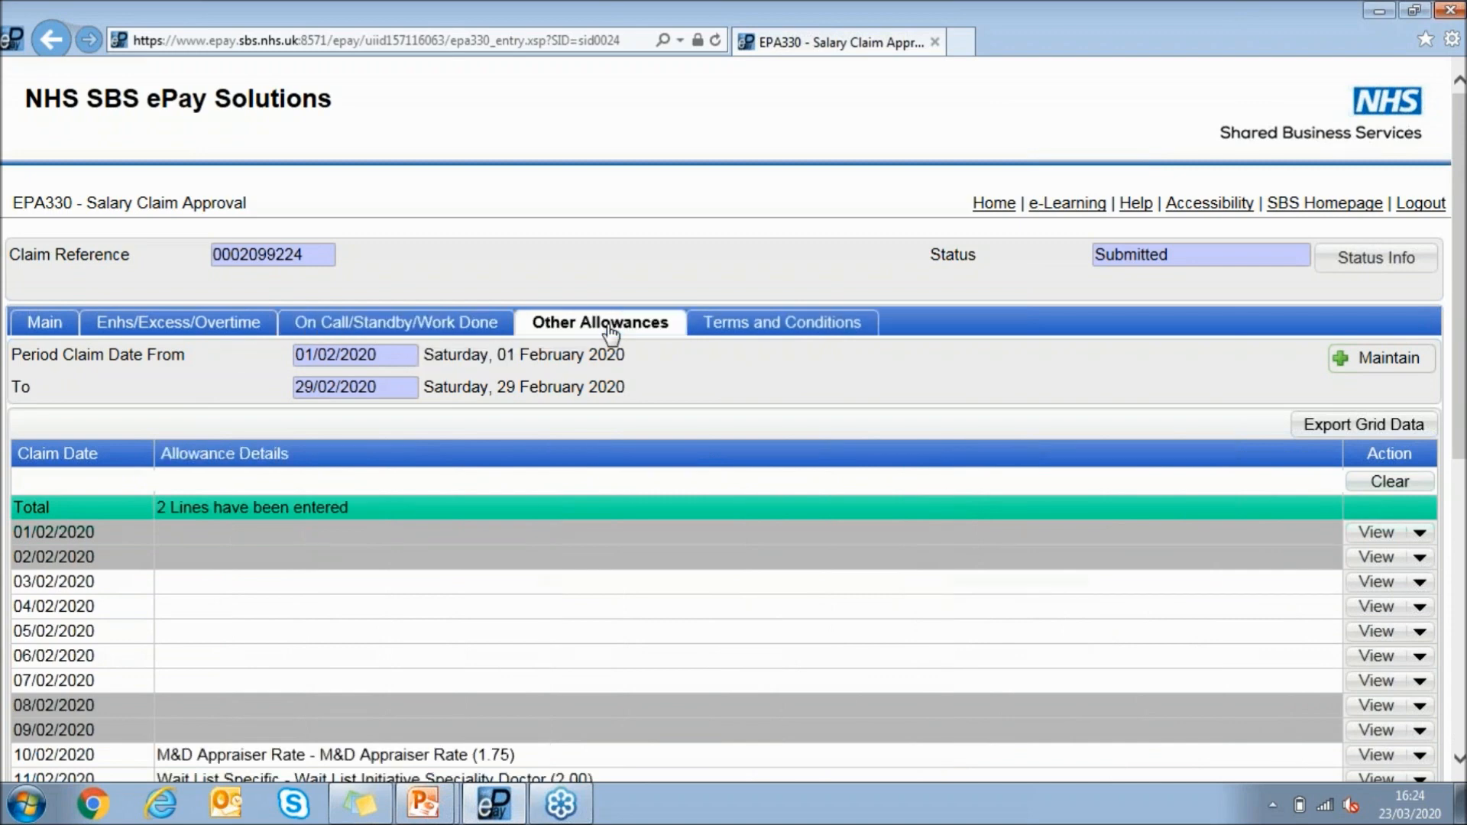
pyautogui.scroll(-2, 569, 359)
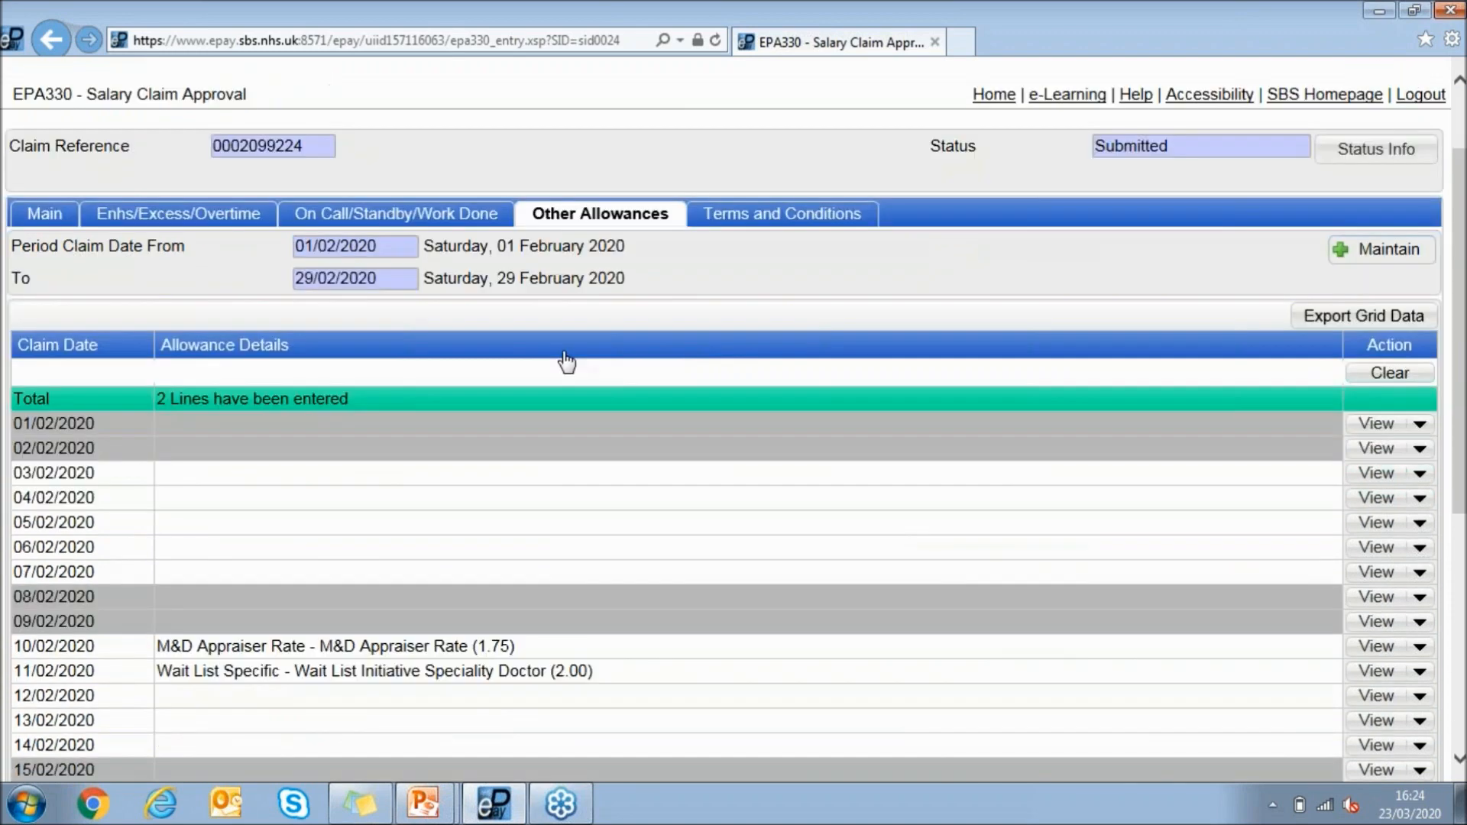
pyautogui.scroll(-2, 588, 495)
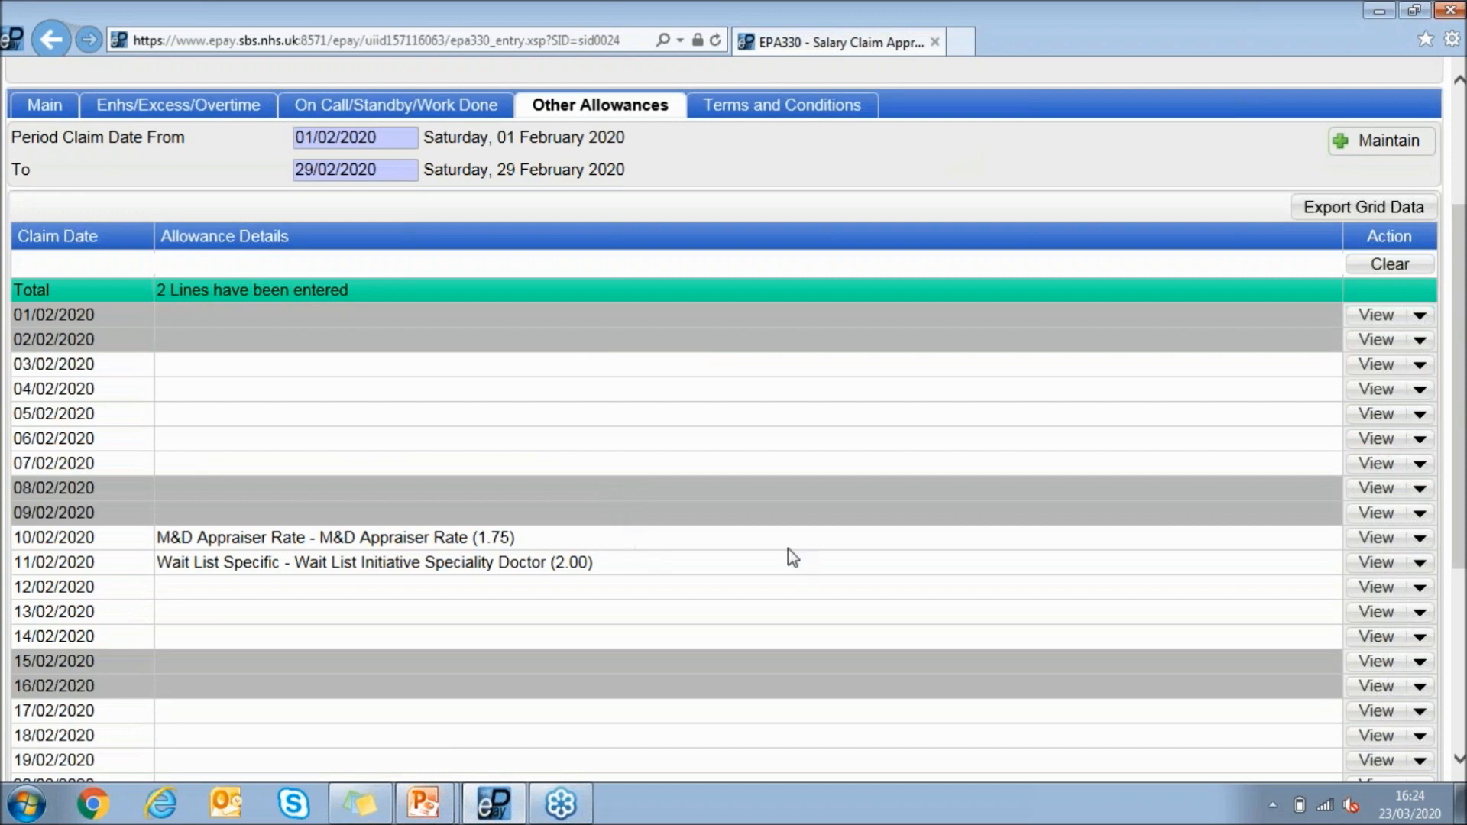
# View the M&D Appraiser Rate allowance claimed on 10/02/2020, close its details and go to the claim's terms and conditions
pyautogui.click(1375, 537)
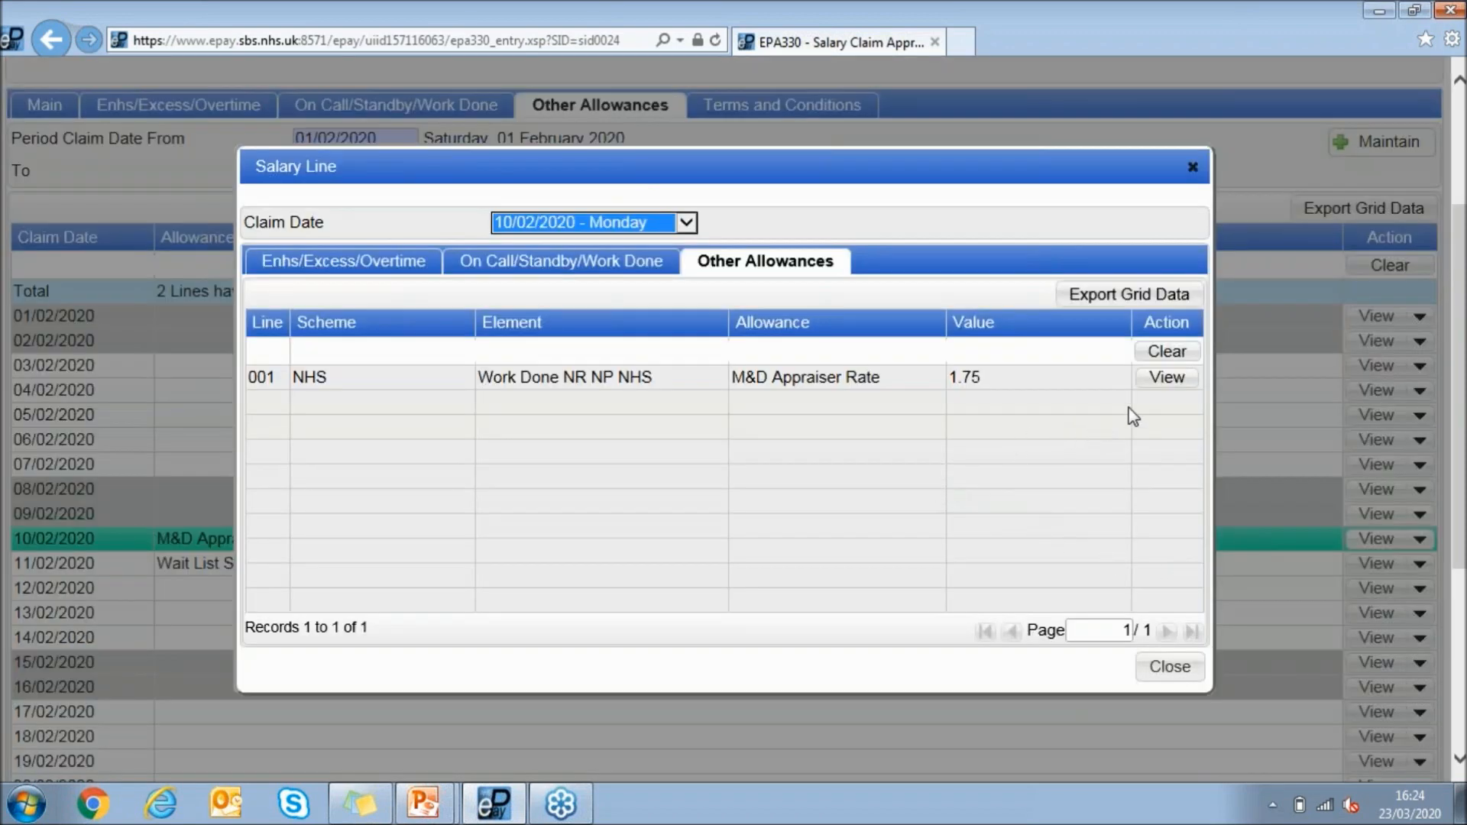
pyautogui.click(1161, 382)
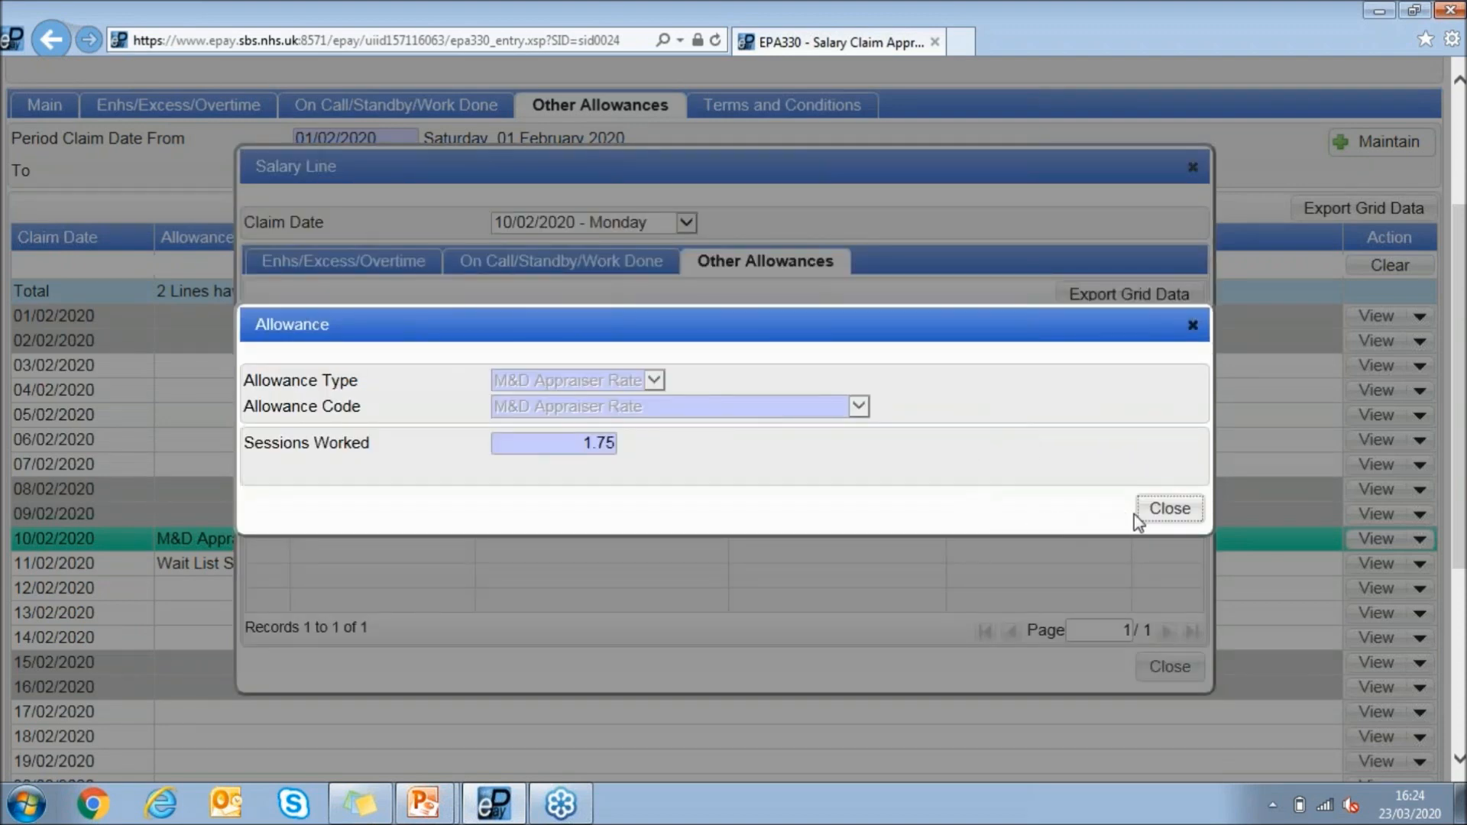
pyautogui.click(1167, 510)
pyautogui.click(1165, 676)
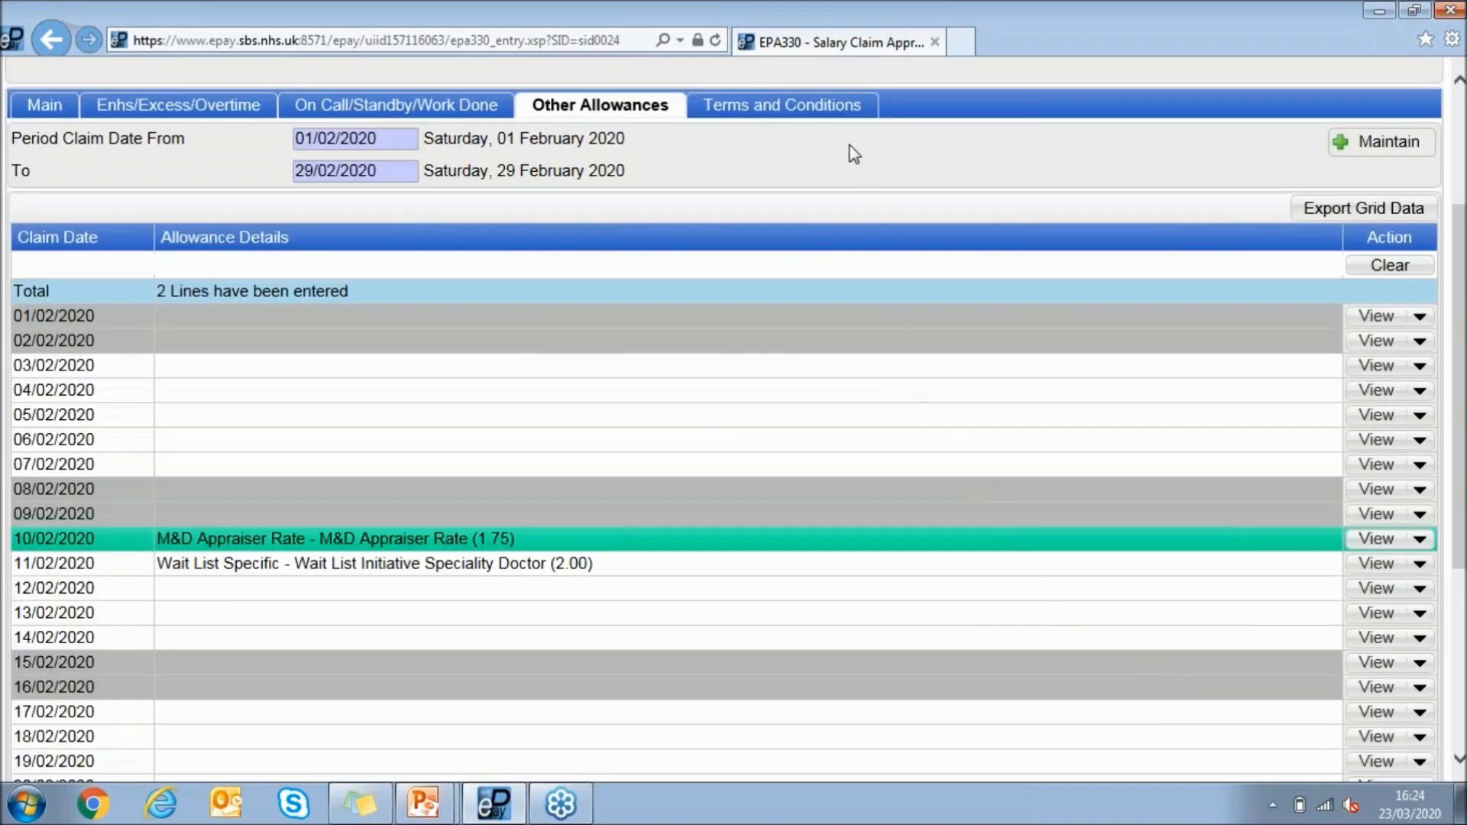
pyautogui.click(835, 107)
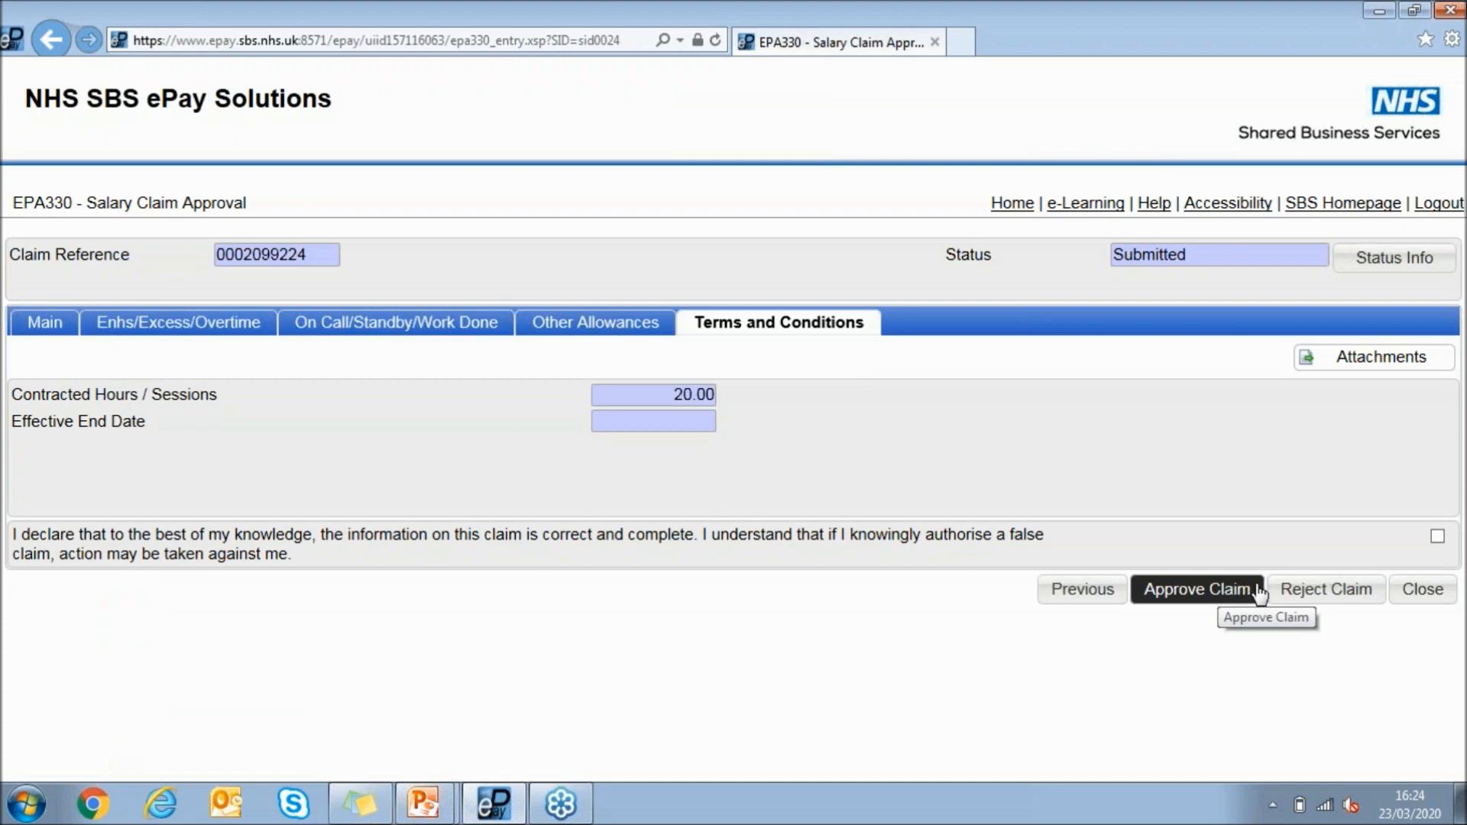
# Draft a rejection of the claim with the reason "not correct - did not work these sessions", and cancel it
pyautogui.click(1318, 593)
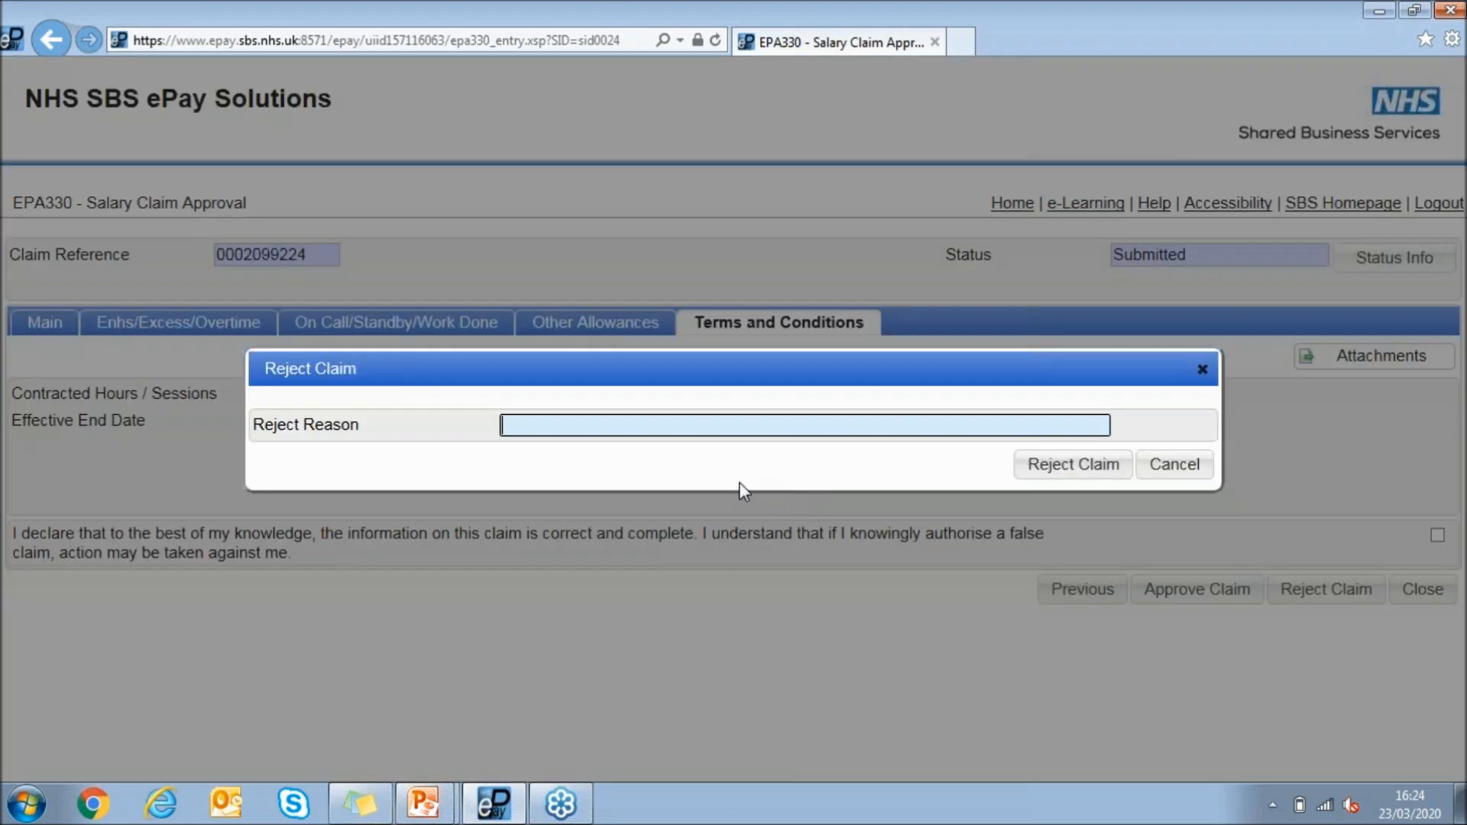
pyautogui.write('not correct - did no')
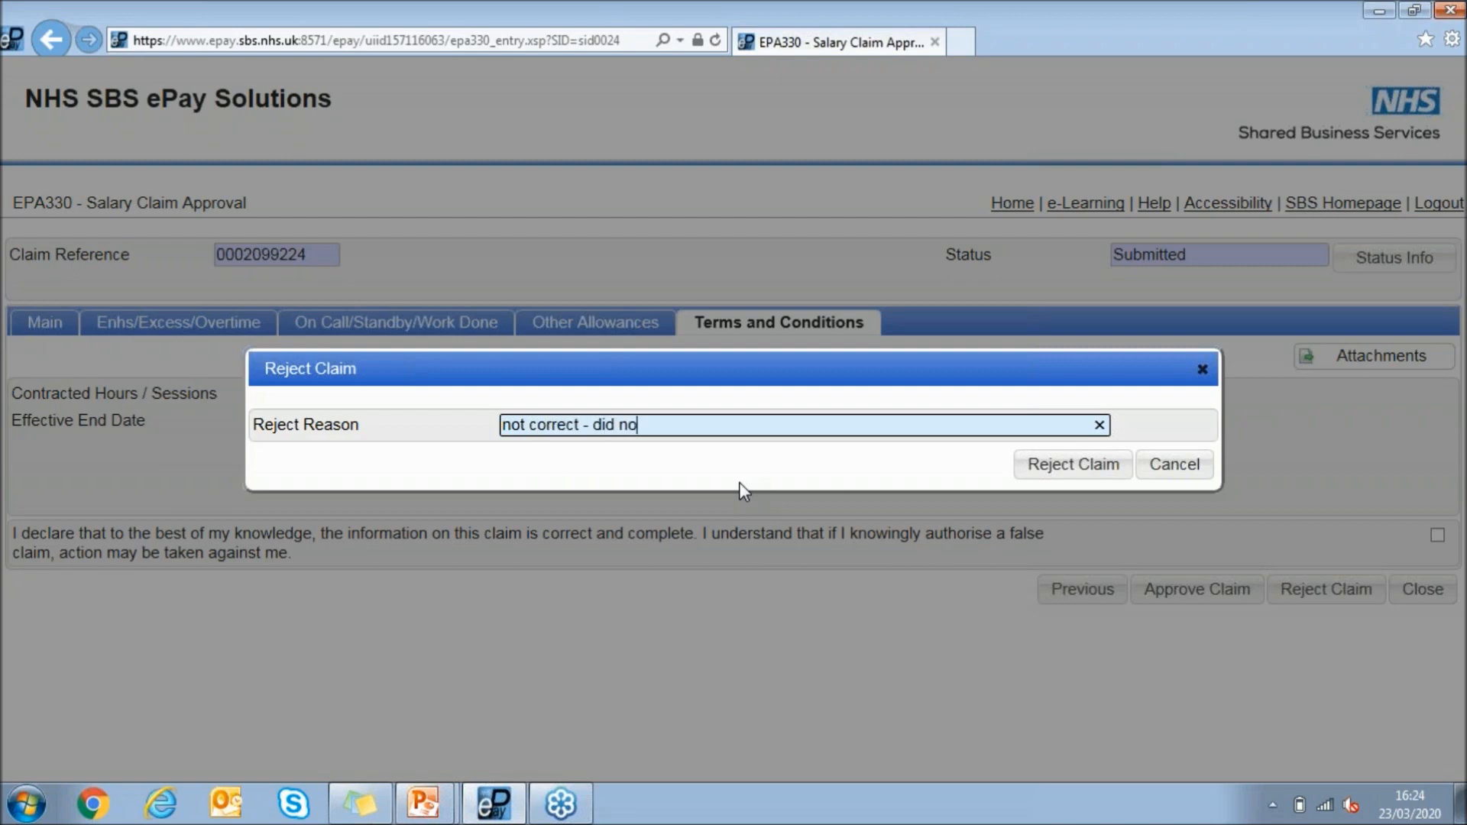
pyautogui.write('t work these sessions')
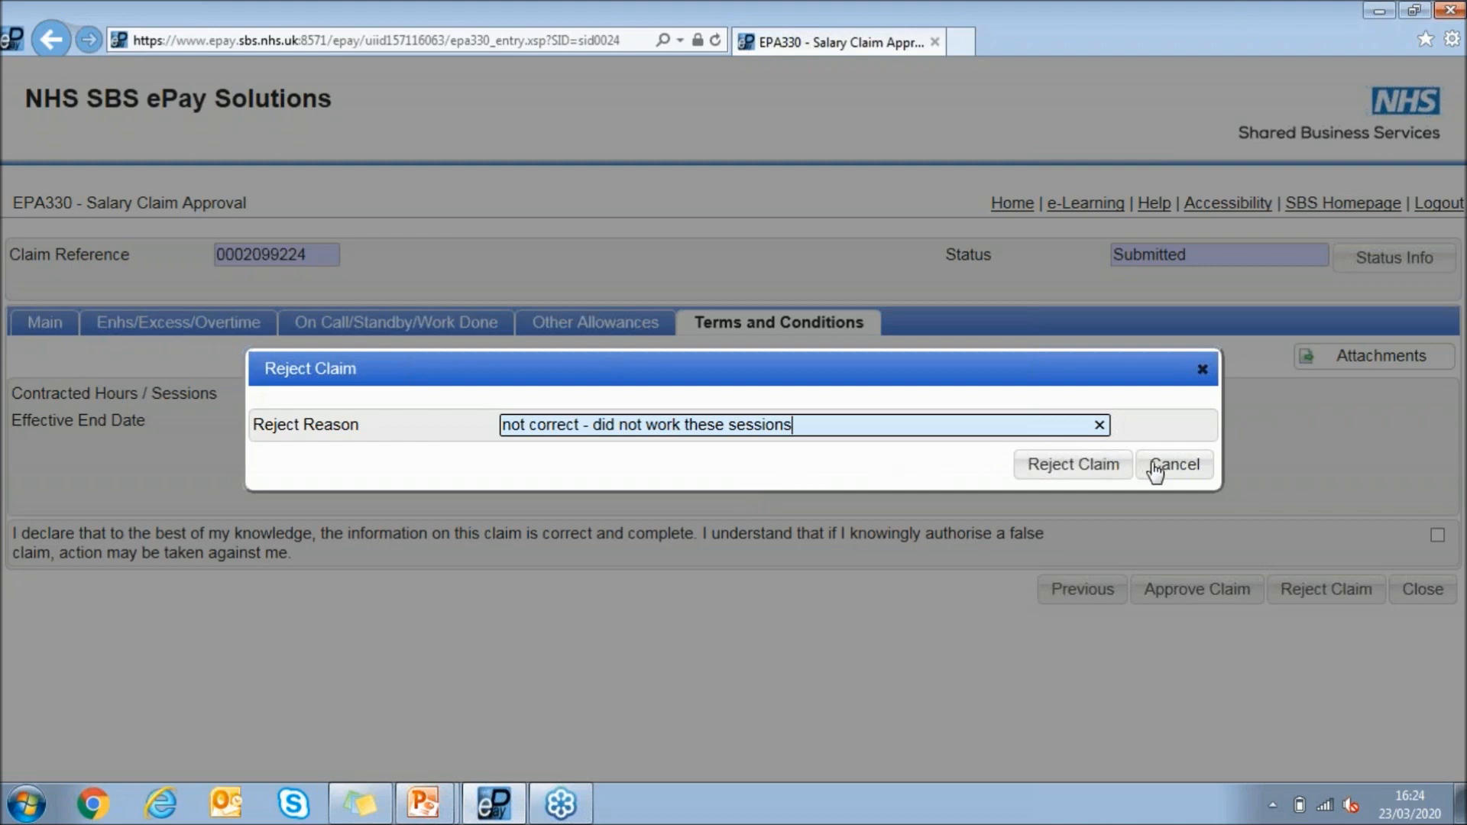
pyautogui.click(1182, 479)
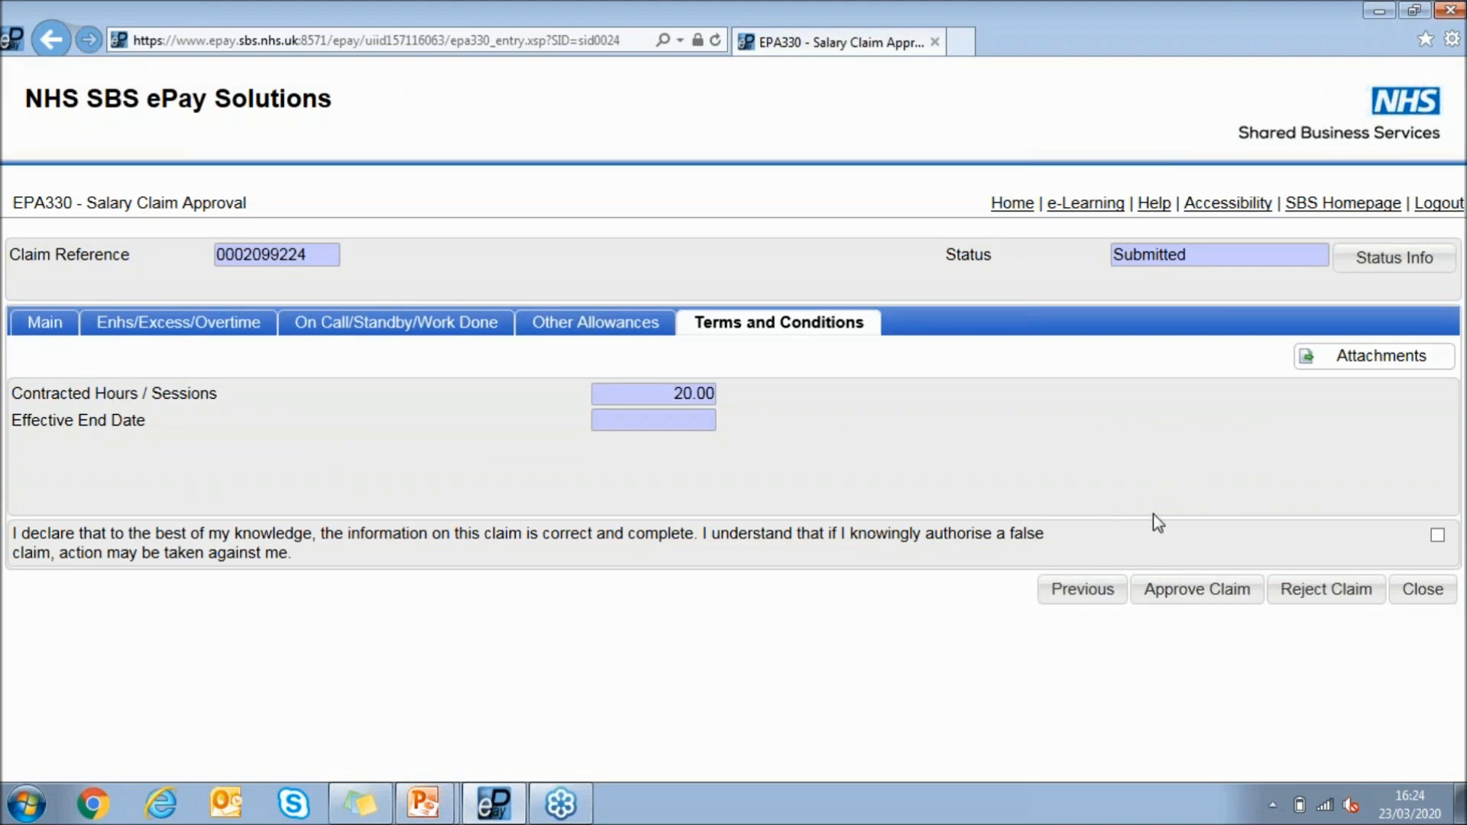
# Accept the declaration and approve the claim, confirming the update, and show the claims requiring authorisation by others
pyautogui.click(1437, 534)
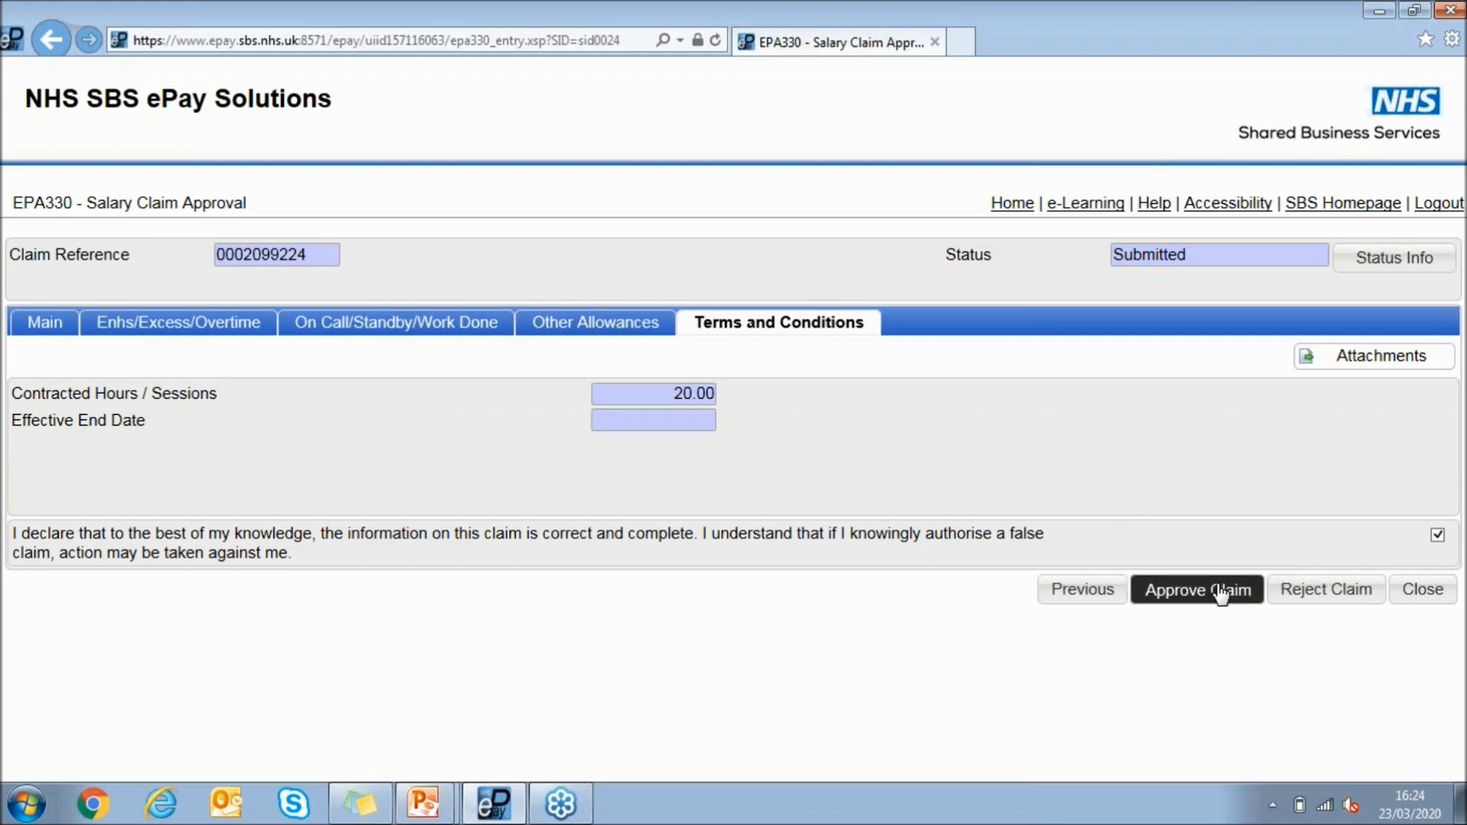
pyautogui.click(1187, 592)
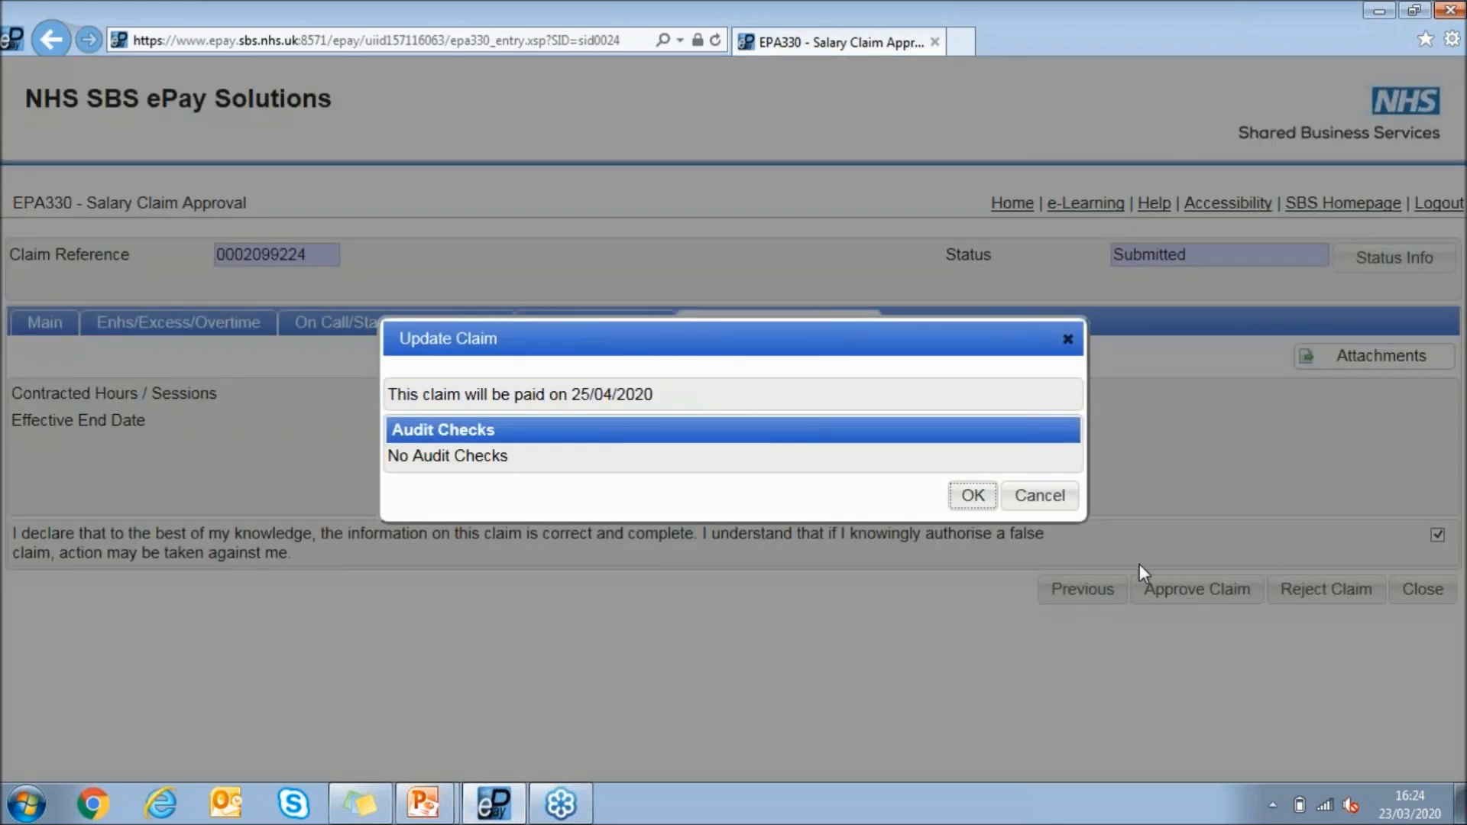
pyautogui.click(971, 497)
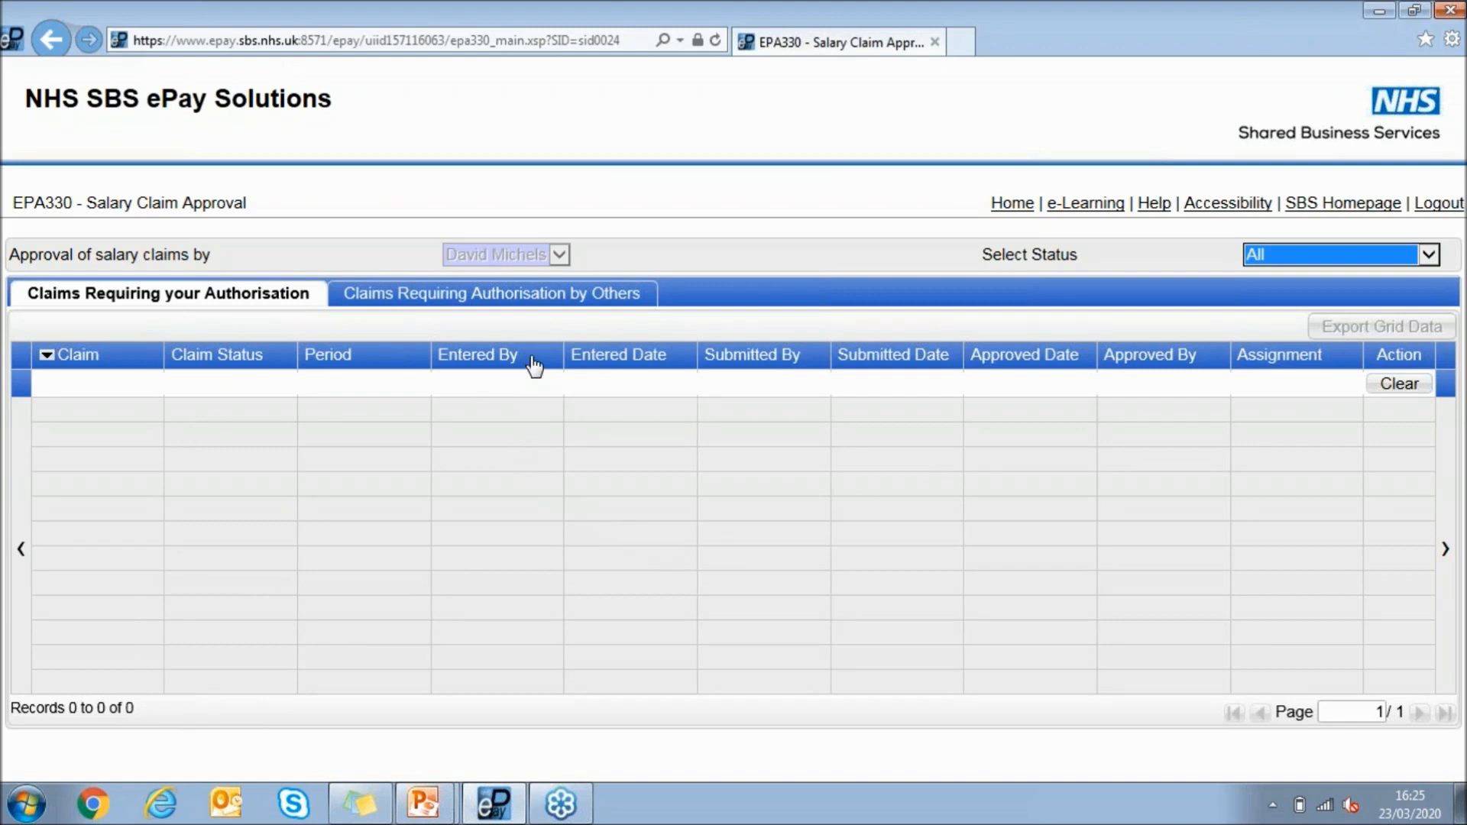
pyautogui.click(578, 299)
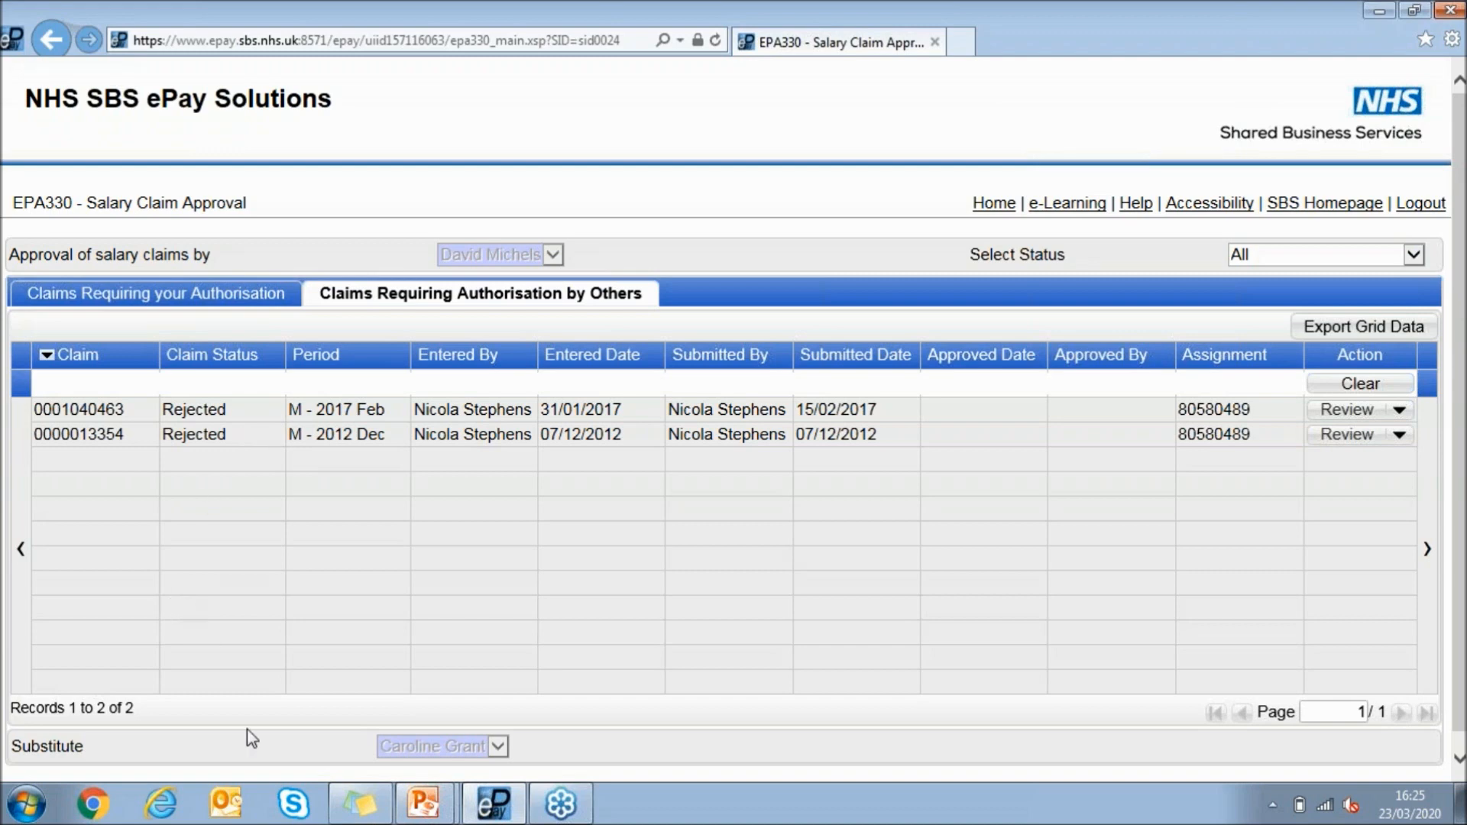
# Switch to the PowerPoint slide show and advance to the closing slide that thanks attendees
pyautogui.moveTo(407, 809)
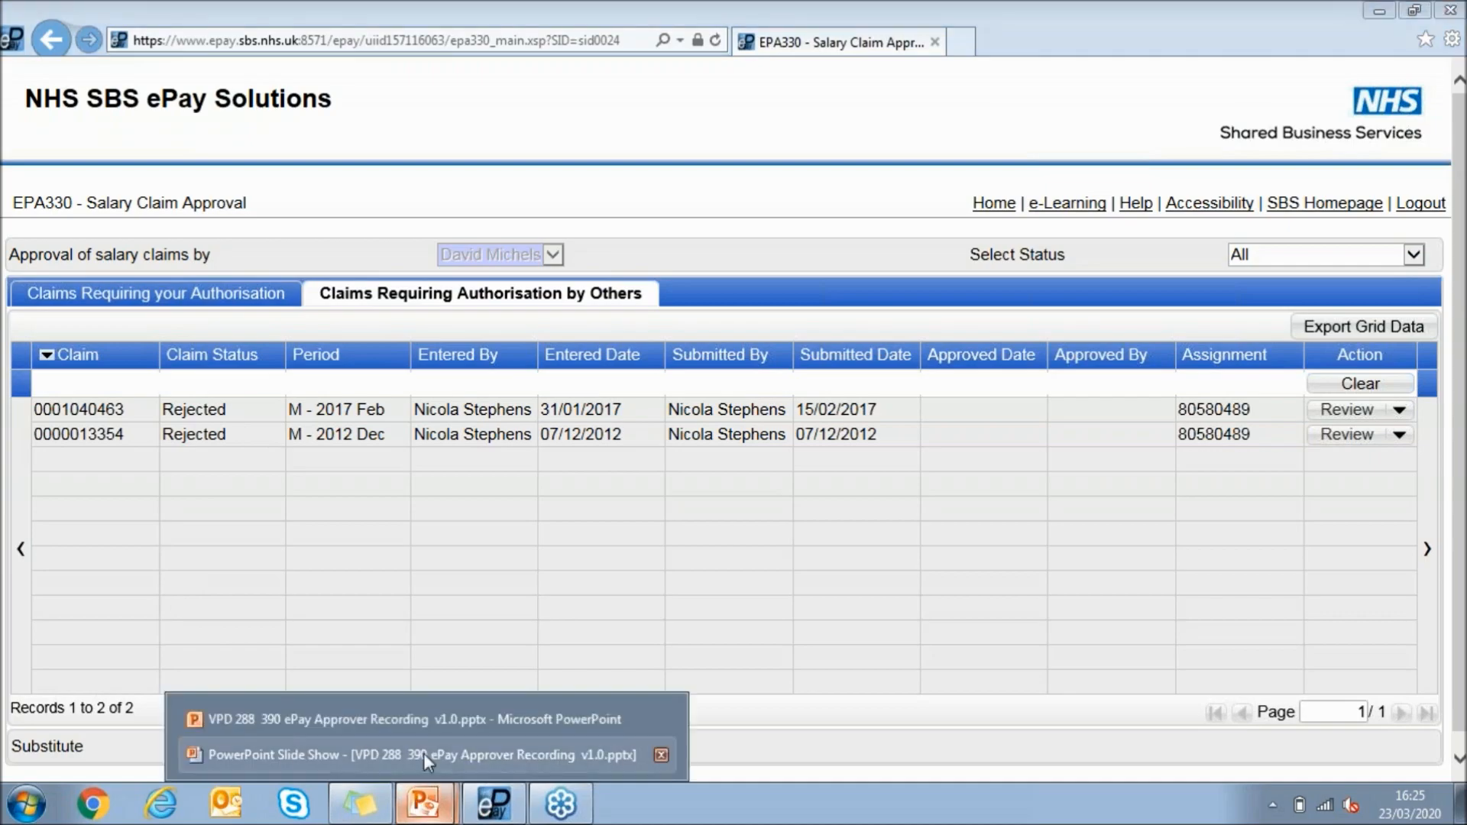
pyautogui.click(423, 755)
pyautogui.press('Right')
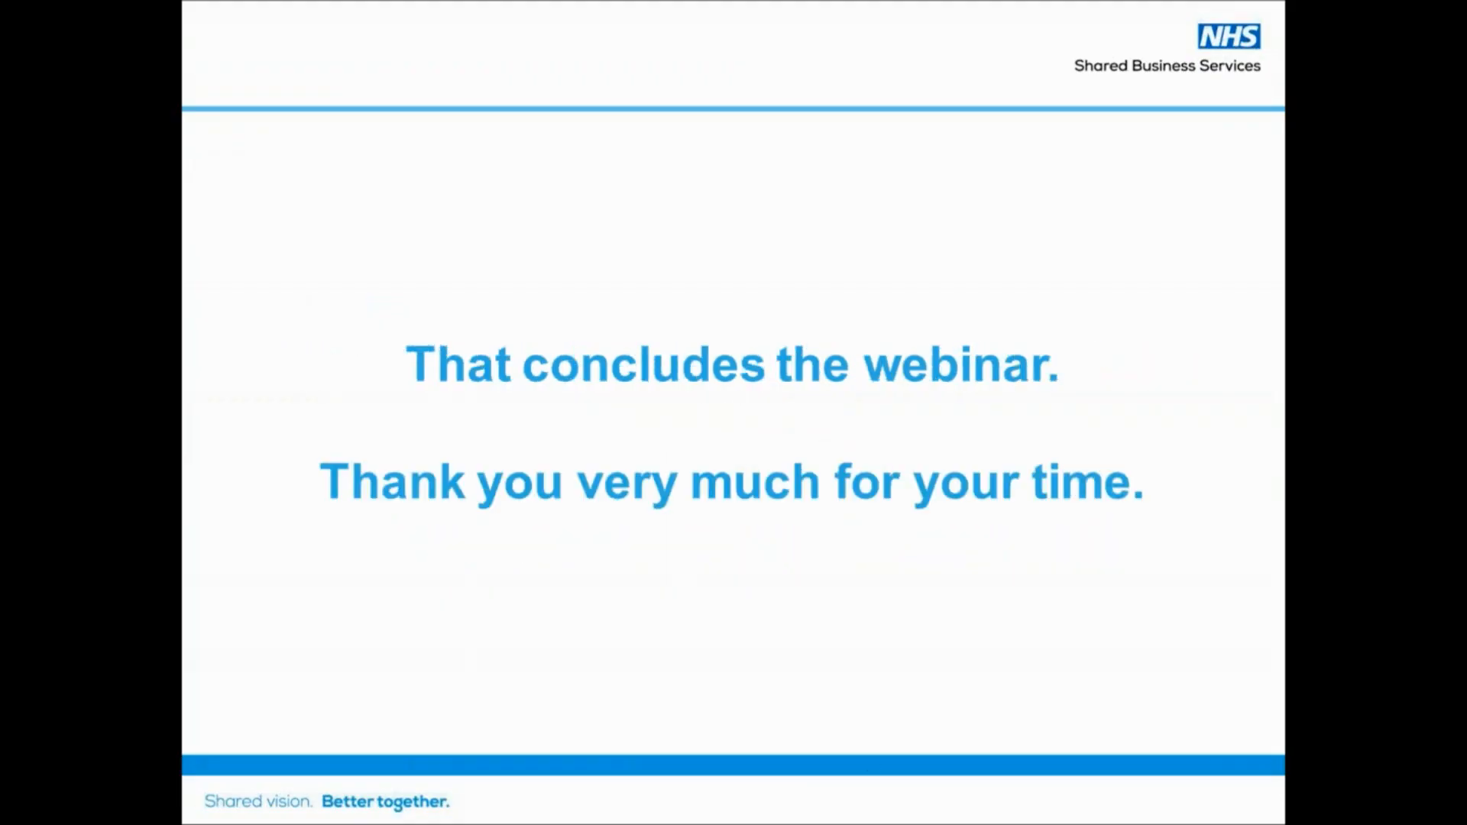
pyautogui.click(1452, 75)
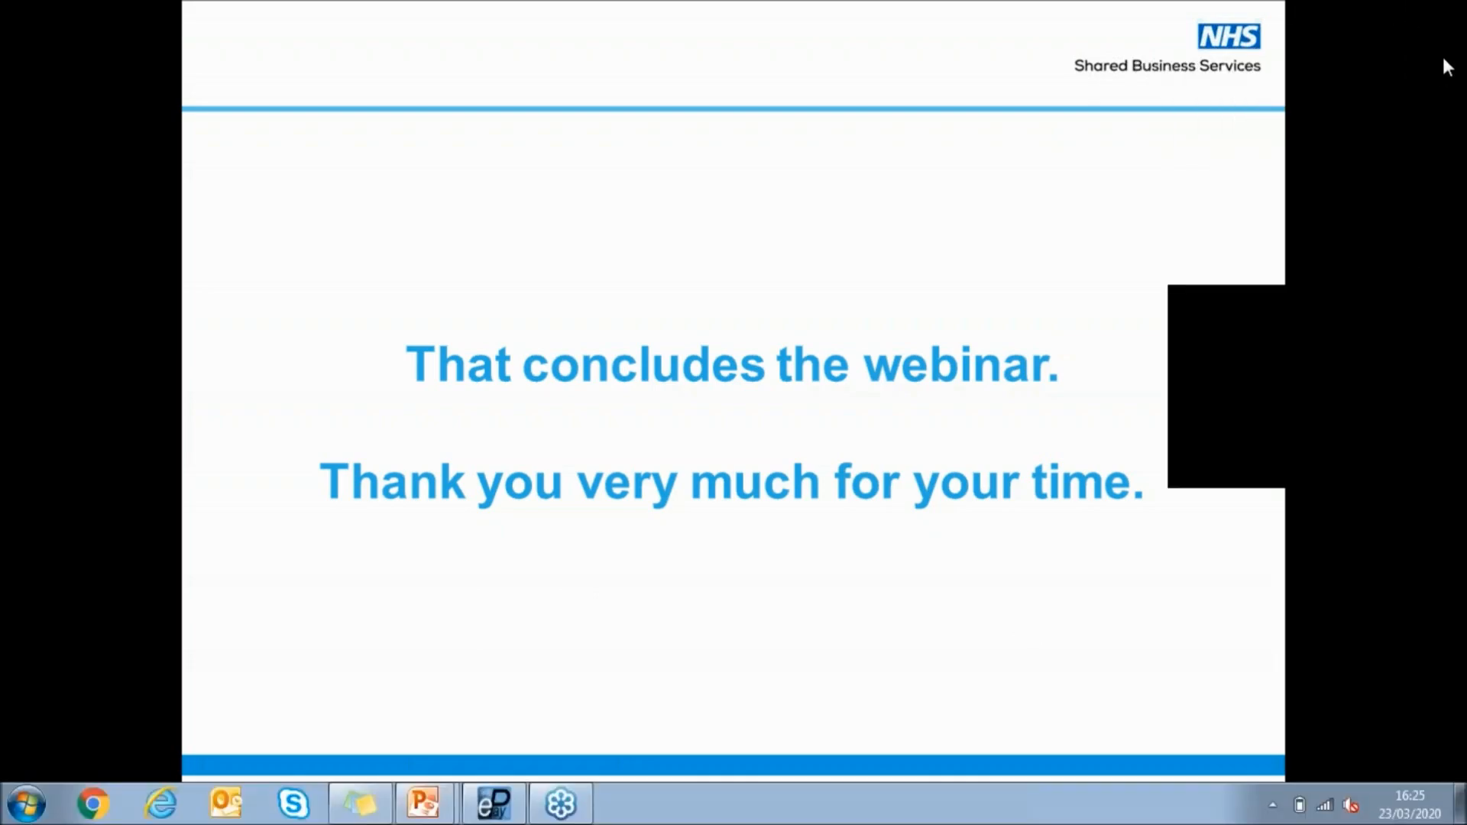